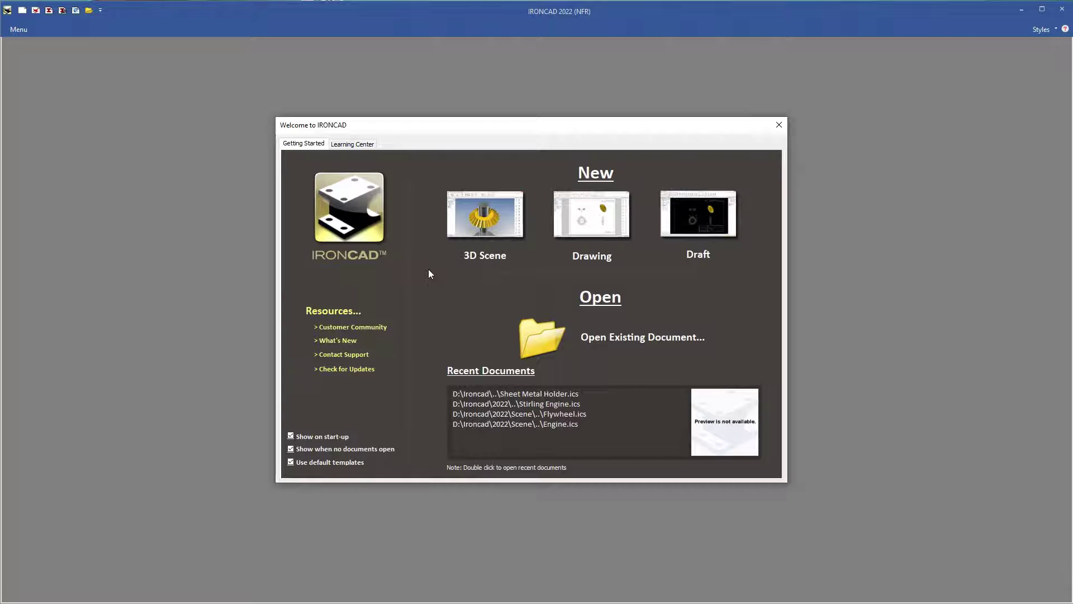
# Create a new 3D scene and open the Sheet Metal catalog.
pyautogui.click(489, 221)
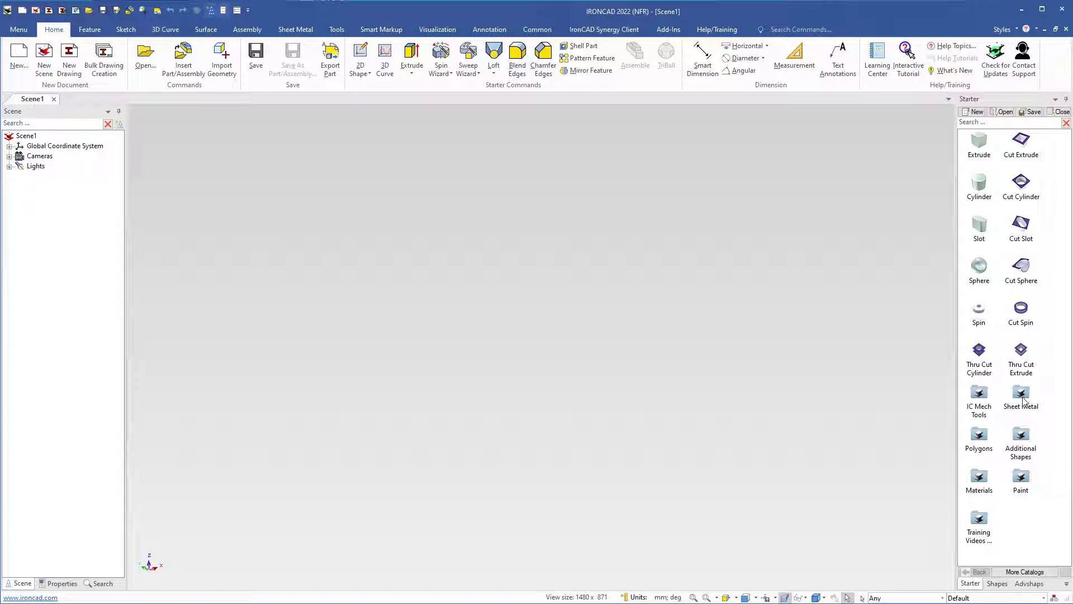
pyautogui.click(1016, 571)
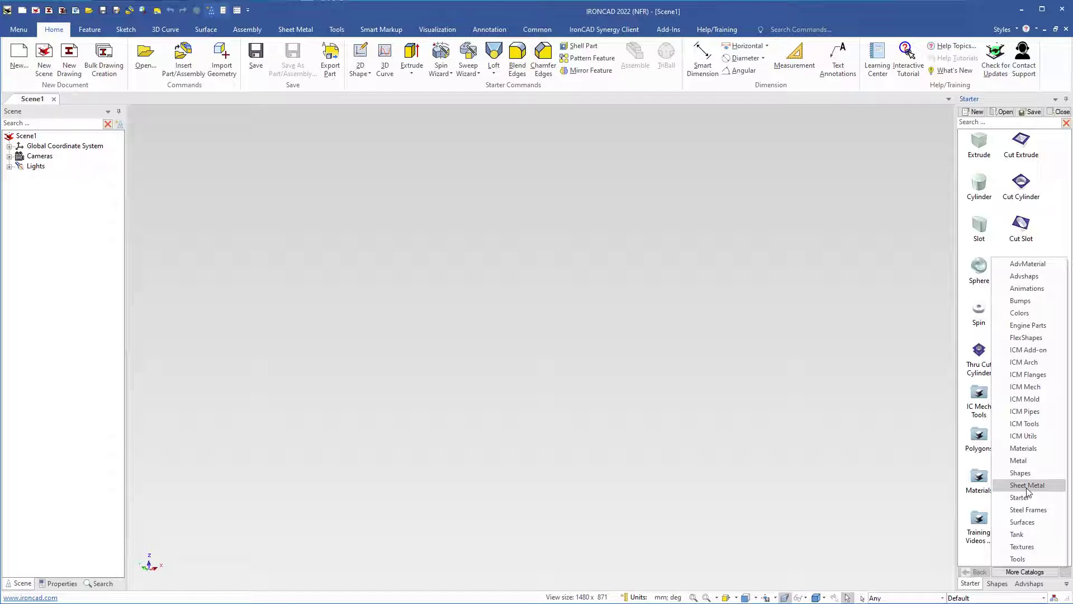
pyautogui.click(901, 380)
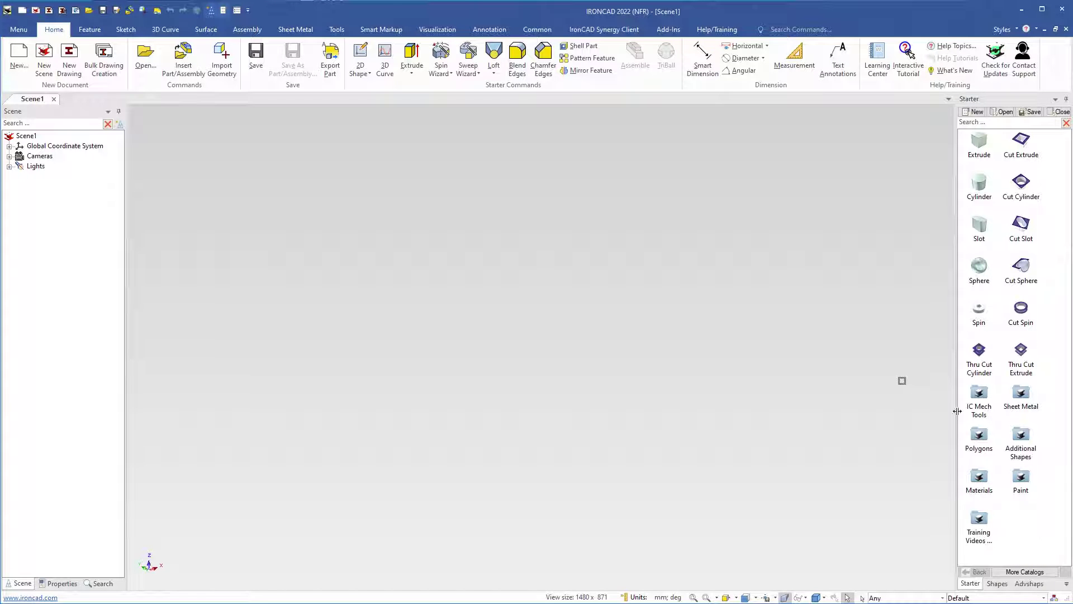
pyautogui.doubleClick(1022, 395)
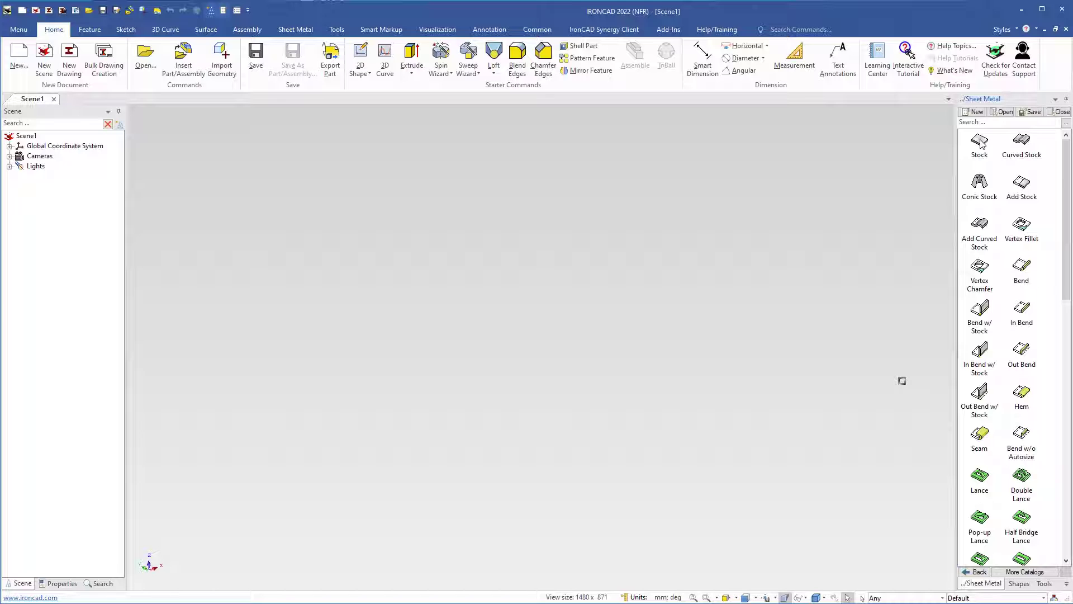
# Insert a flat sheet metal Stock part into the scene using the Hot Rolled Steel - 02 stock with 2 mm bend radius.
pyautogui.moveTo(980, 143); pyautogui.dragTo(551, 340)
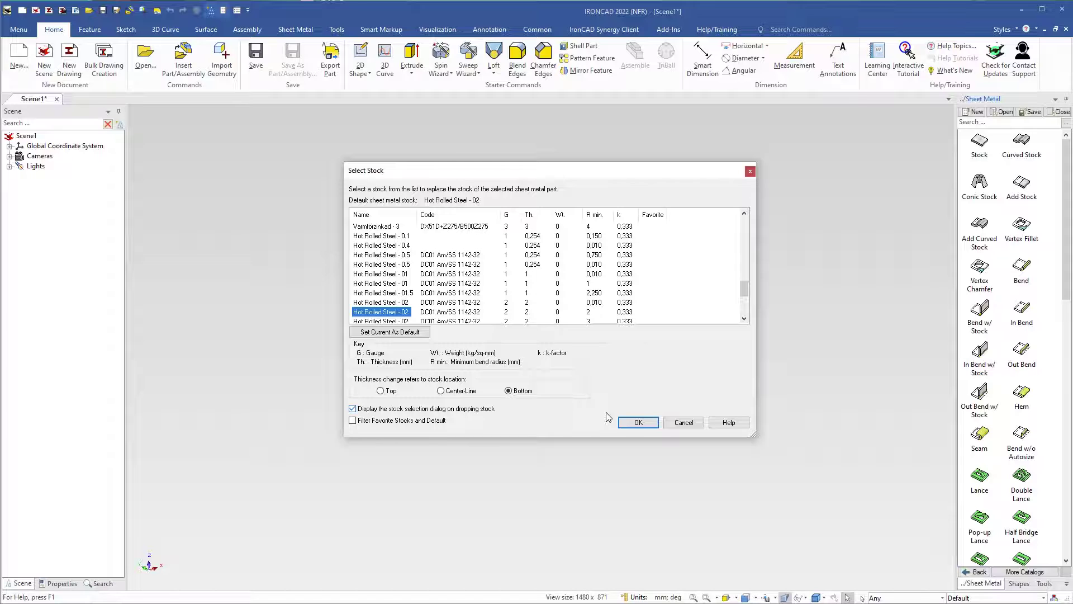
pyautogui.click(638, 422)
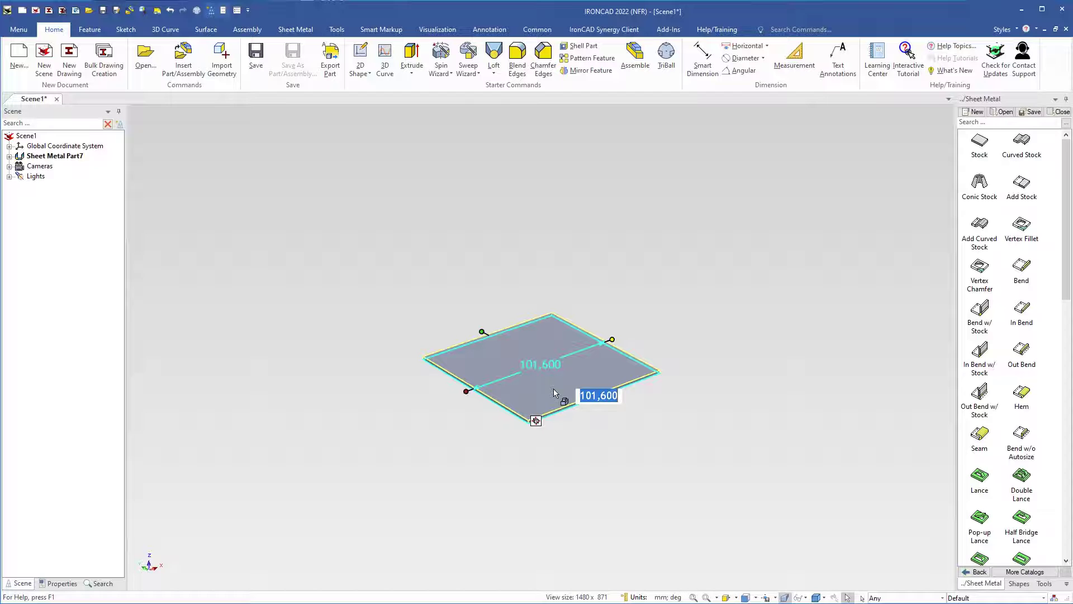
pyautogui.scroll(4, 554, 393)
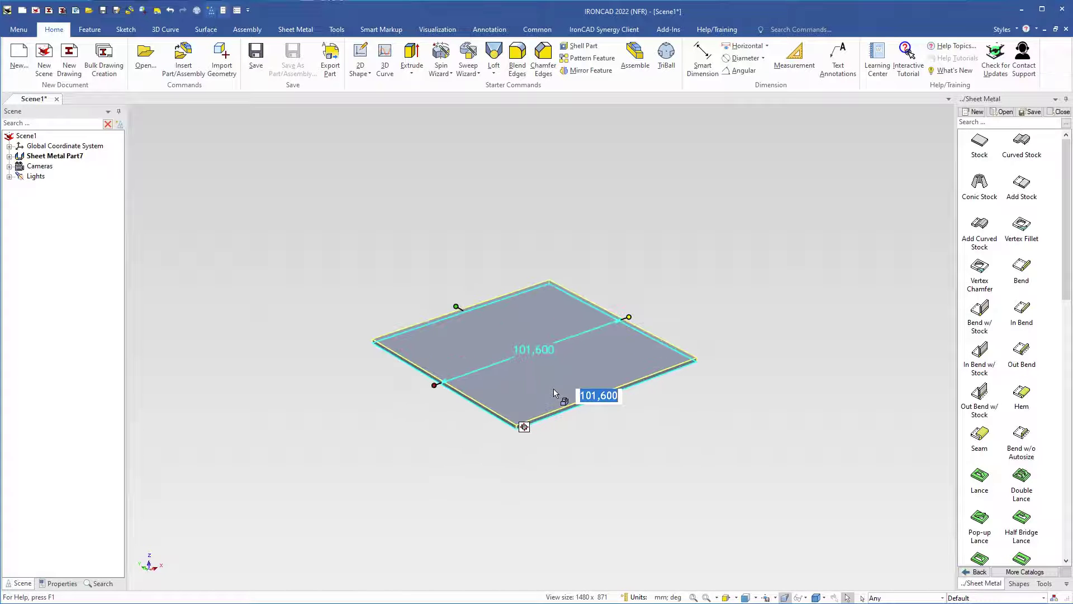
pyautogui.moveTo(526, 371); pyautogui.dragTo(529, 394, button='middle')
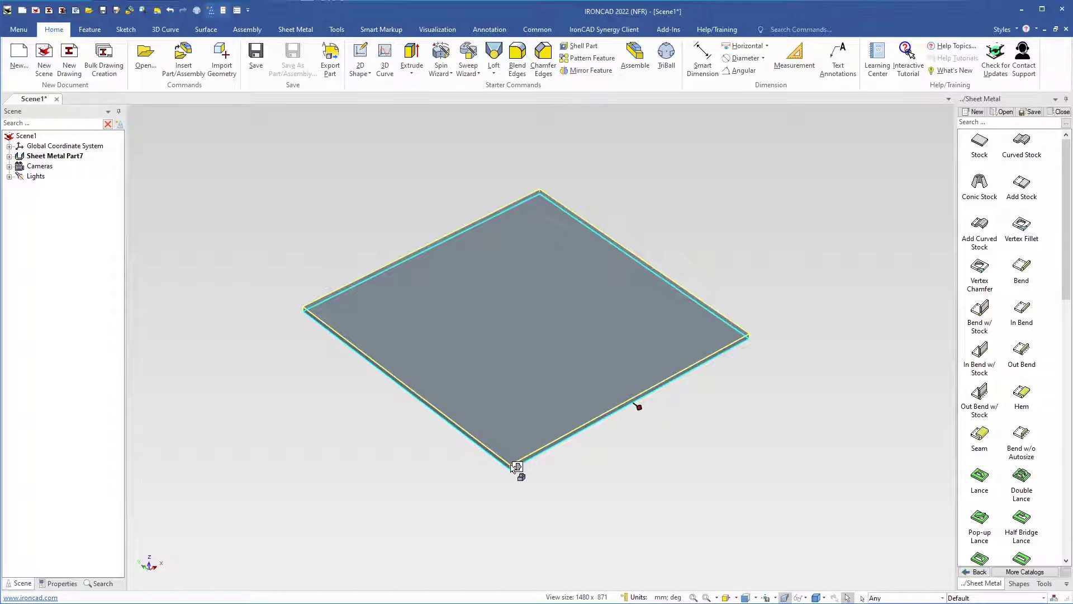
pyautogui.moveTo(518, 467)
# Review the Sheet Metal options, including bend behavior and new part size, and leave them without changes.
pyautogui.click(238, 11)
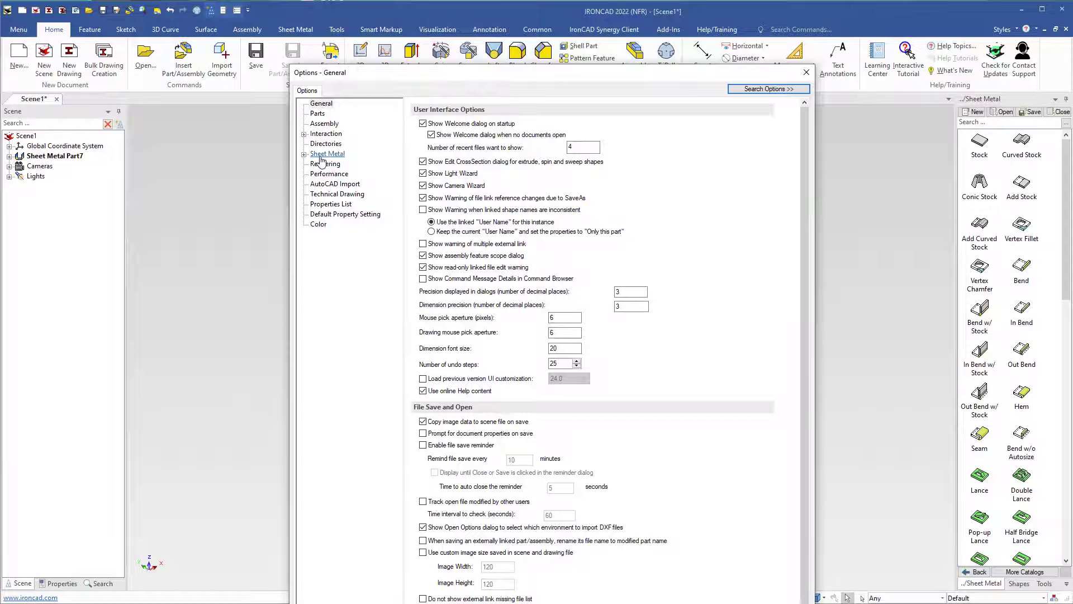
pyautogui.click(327, 154)
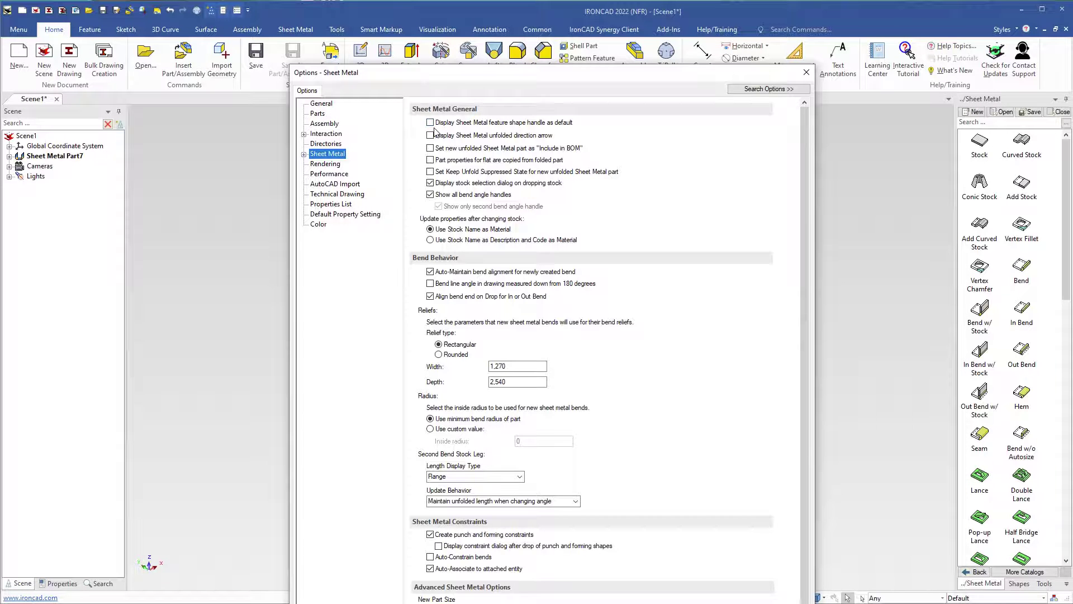
pyautogui.moveTo(519, 78); pyautogui.dragTo(466, 0)
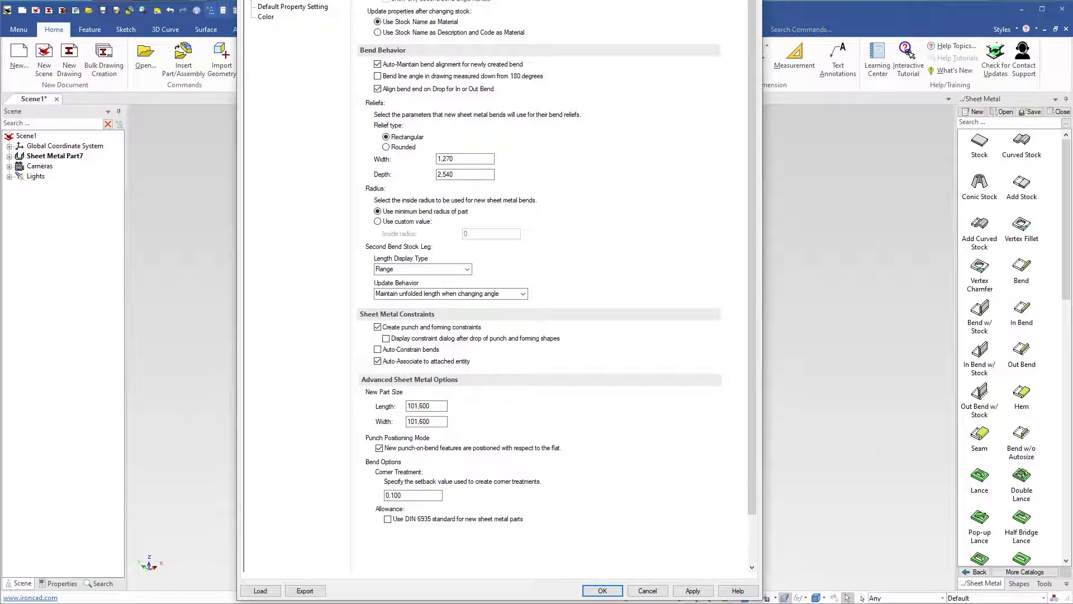
pyautogui.click(646, 592)
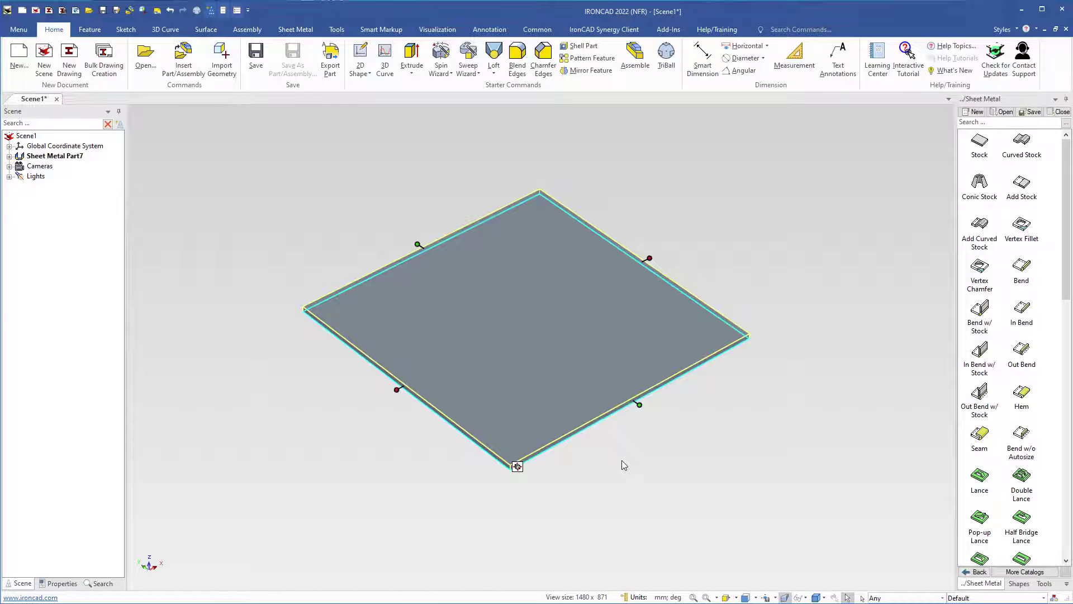
# Set both the length and the width of the sheet metal plate to 200 mm.
pyautogui.moveTo(645, 402)
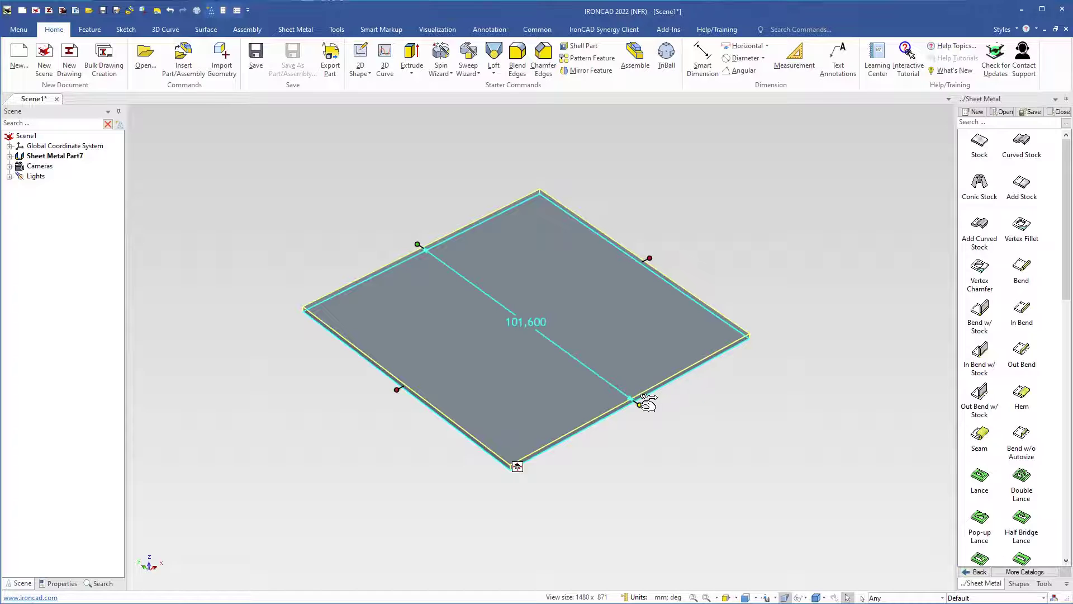
pyautogui.write('200')
pyautogui.press('Return')
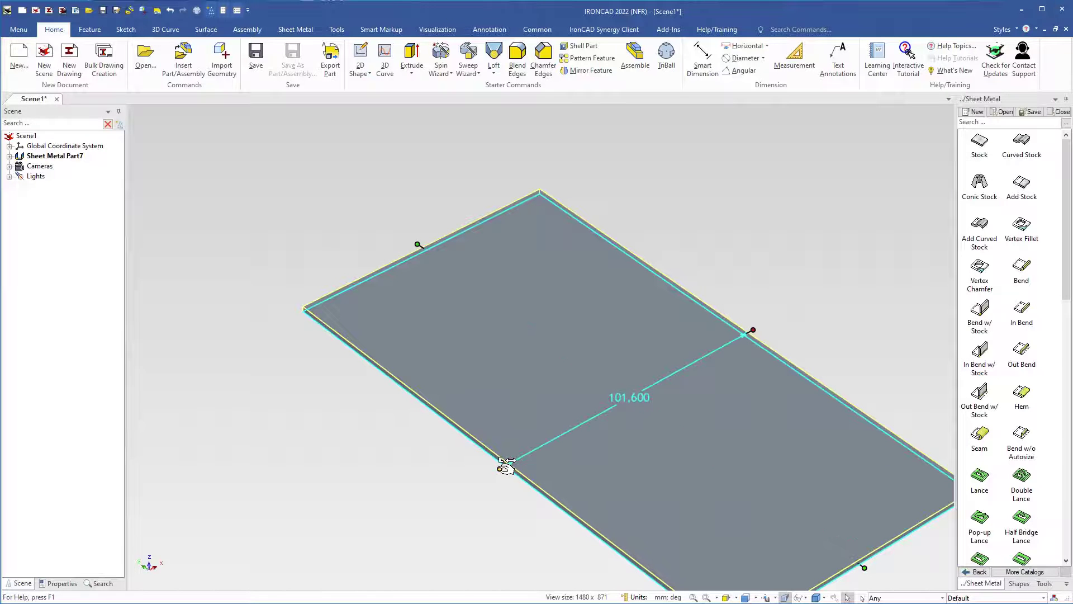
pyautogui.write('200')
pyautogui.press('Return')
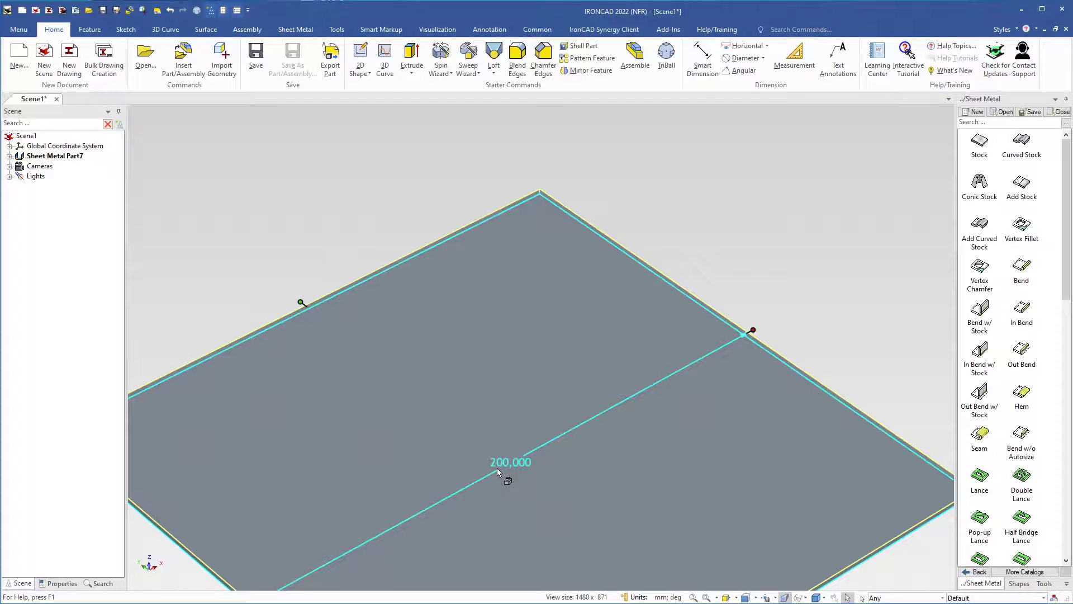
pyautogui.press('F8')
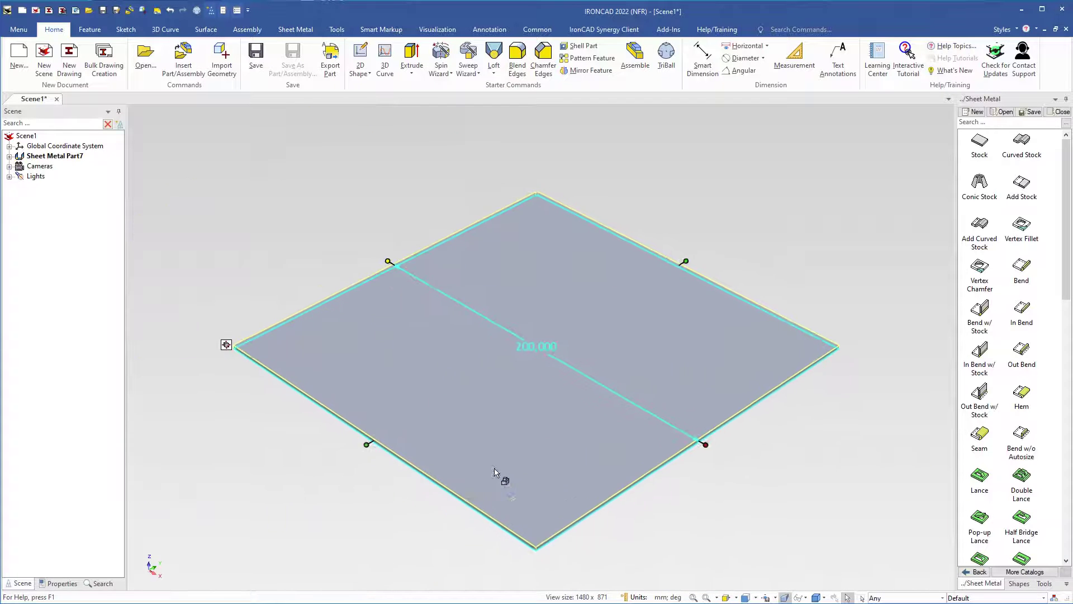
pyautogui.click(361, 153)
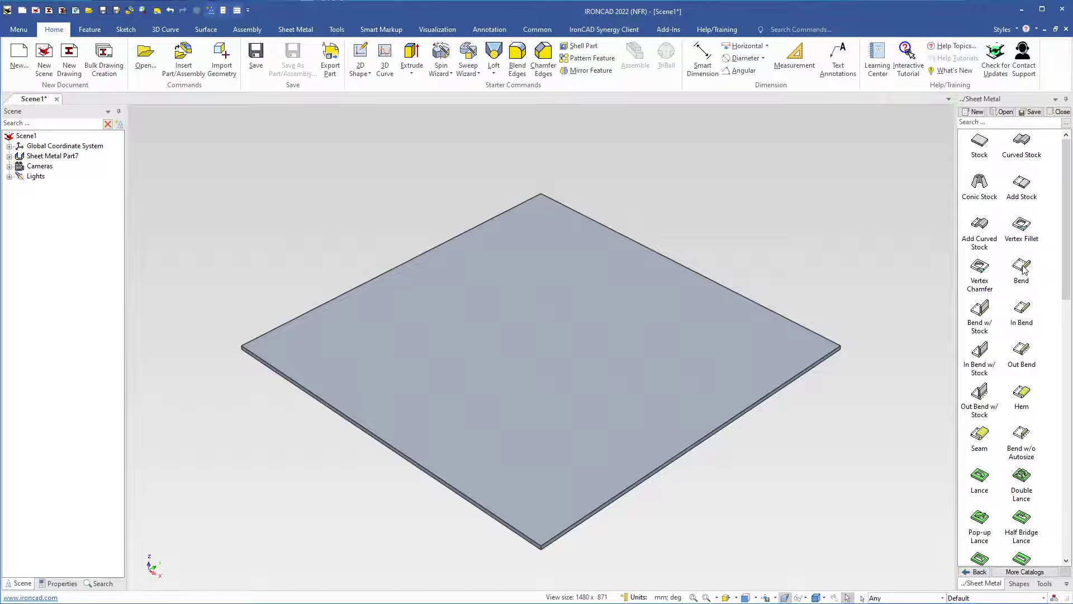
# Add an upward Bend along the plate's front right edge.
pyautogui.moveTo(1024, 270); pyautogui.dragTo(699, 438)
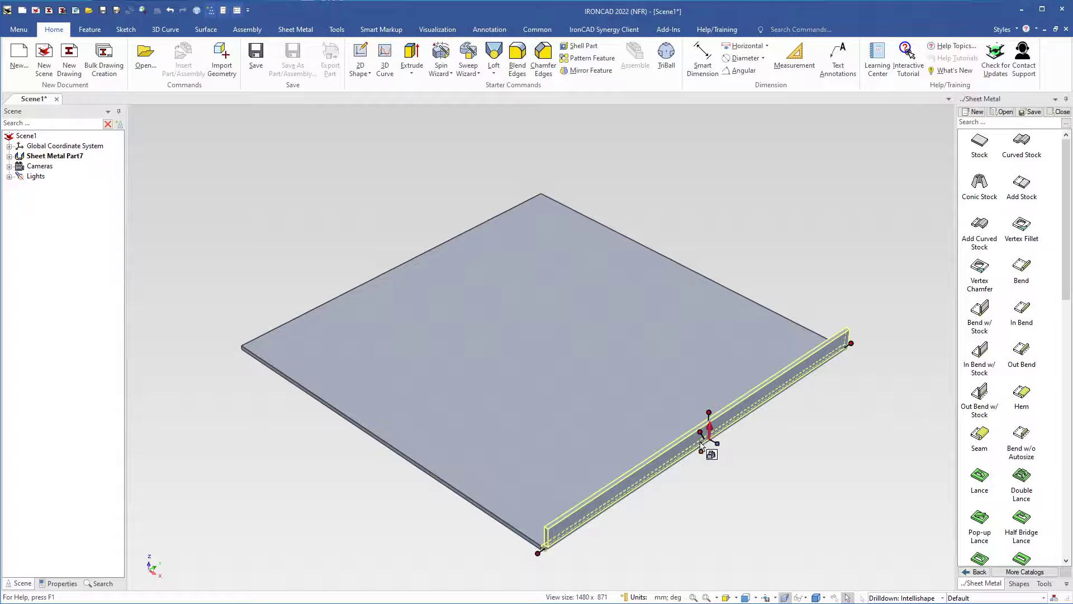
pyautogui.scroll(3, 699, 438)
pyautogui.scroll(2, 692, 420)
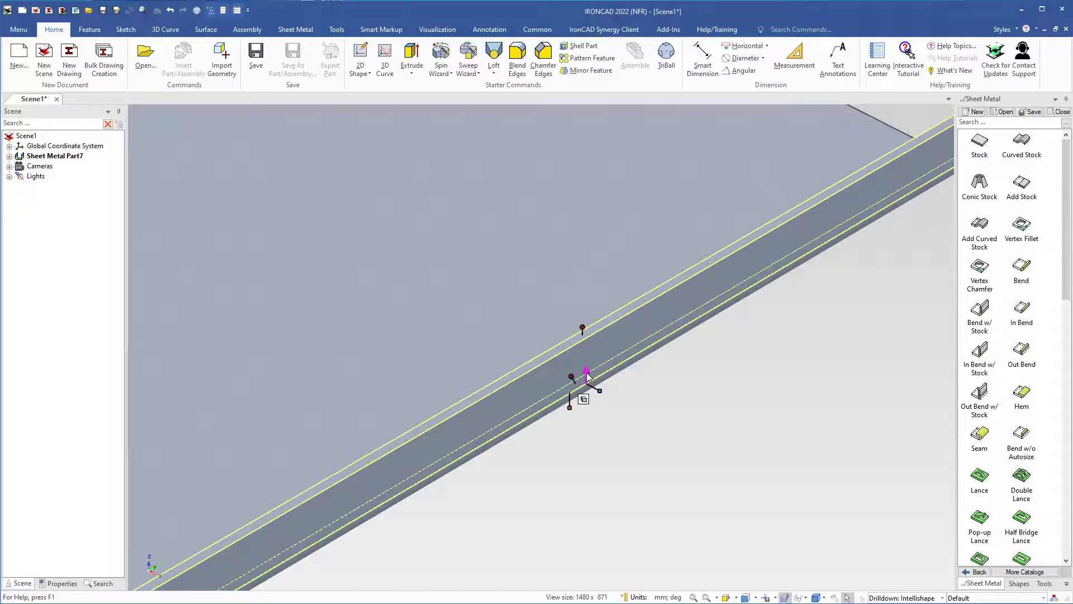
# Try flipping the bend direction to below the plate, and undo the flip.
pyautogui.moveTo(586, 374); pyautogui.dragTo(591, 428)
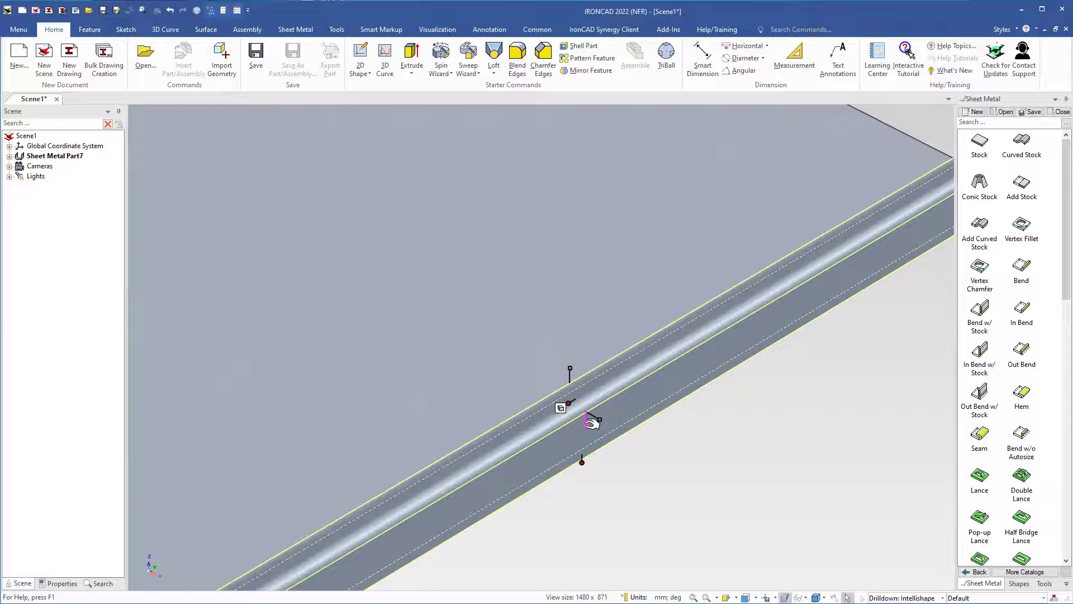
pyautogui.hotkey('ctrl', 'z')
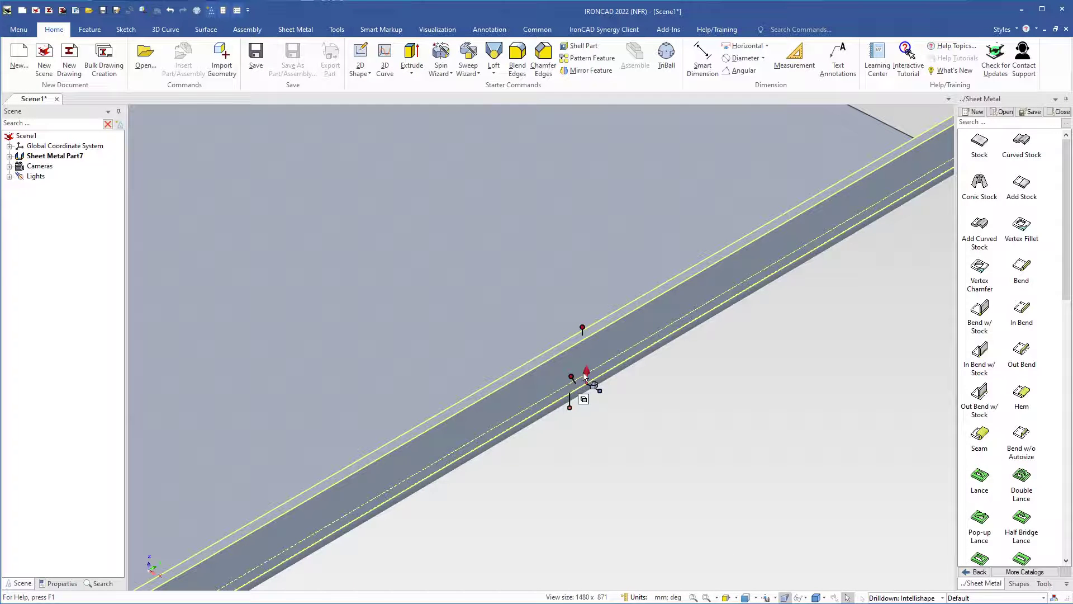
pyautogui.scroll(-4, 584, 376)
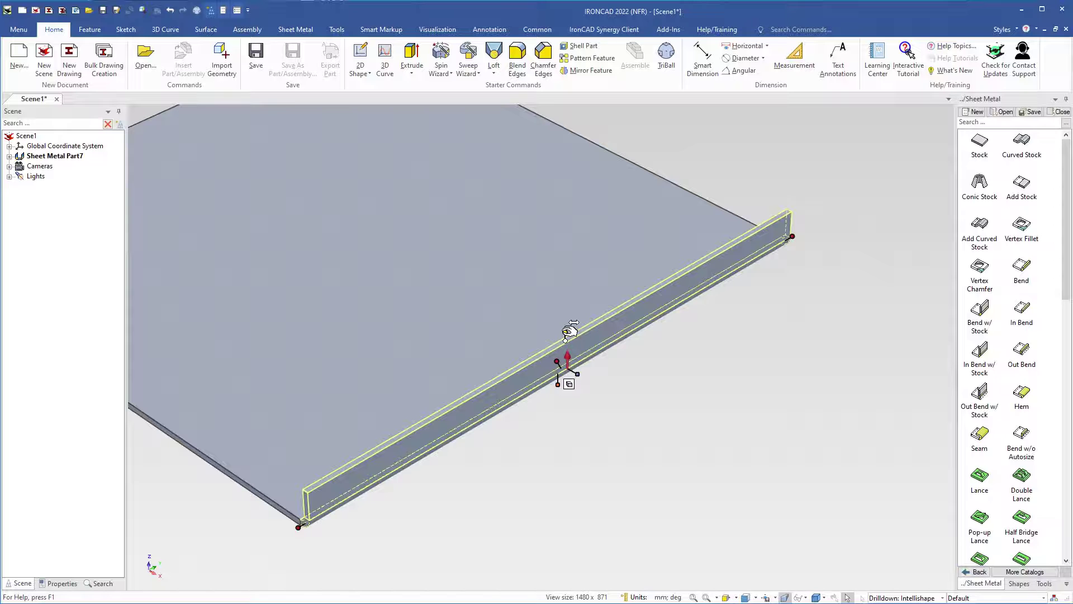
# Extend the bend into a tall flange and set its distance from the plate's upper face to 110 mm.
pyautogui.moveTo(570, 331); pyautogui.dragTo(569, 237)
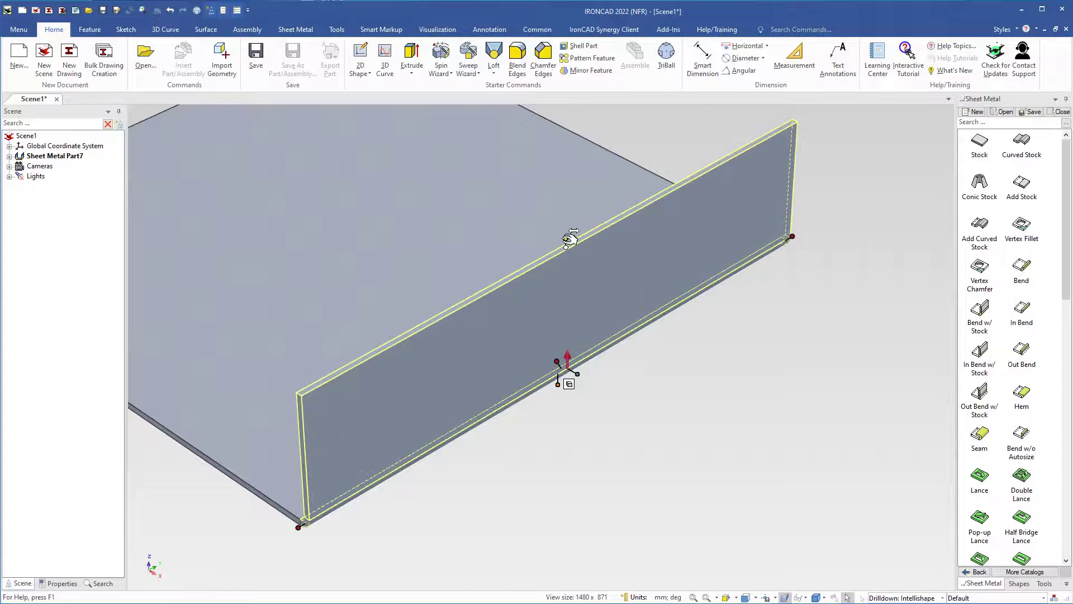
pyautogui.rightClick(566, 239)
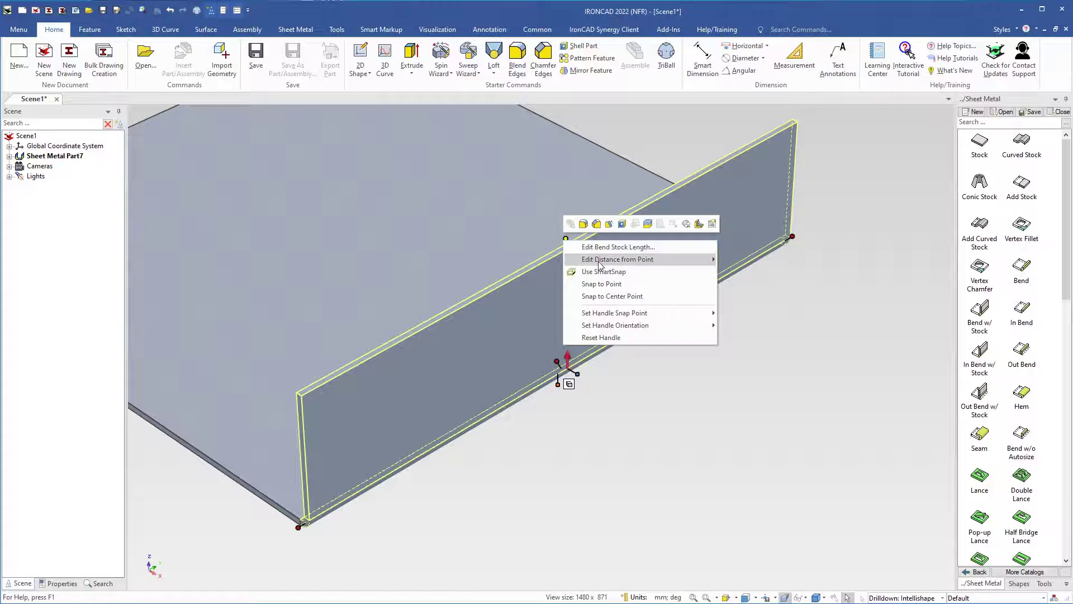
pyautogui.moveTo(614, 263)
pyautogui.click(752, 263)
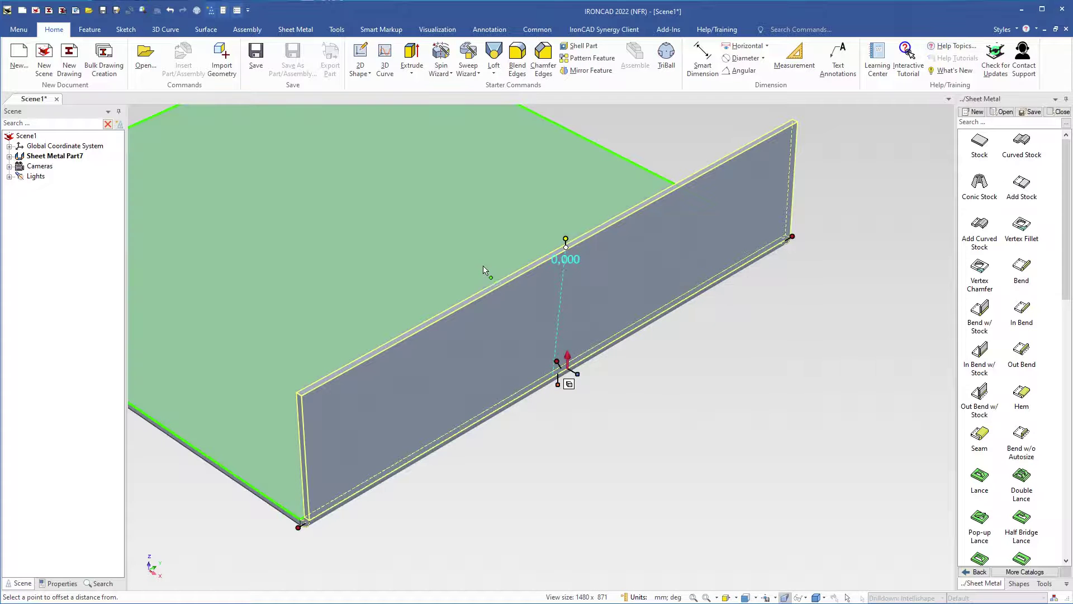
pyautogui.click(452, 276)
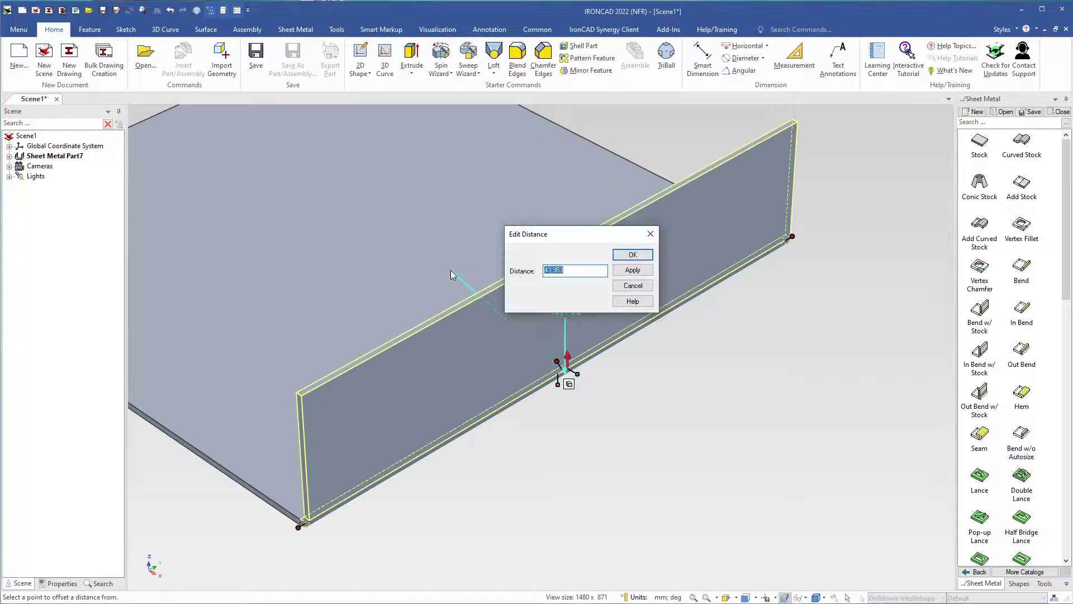
pyautogui.write('100')
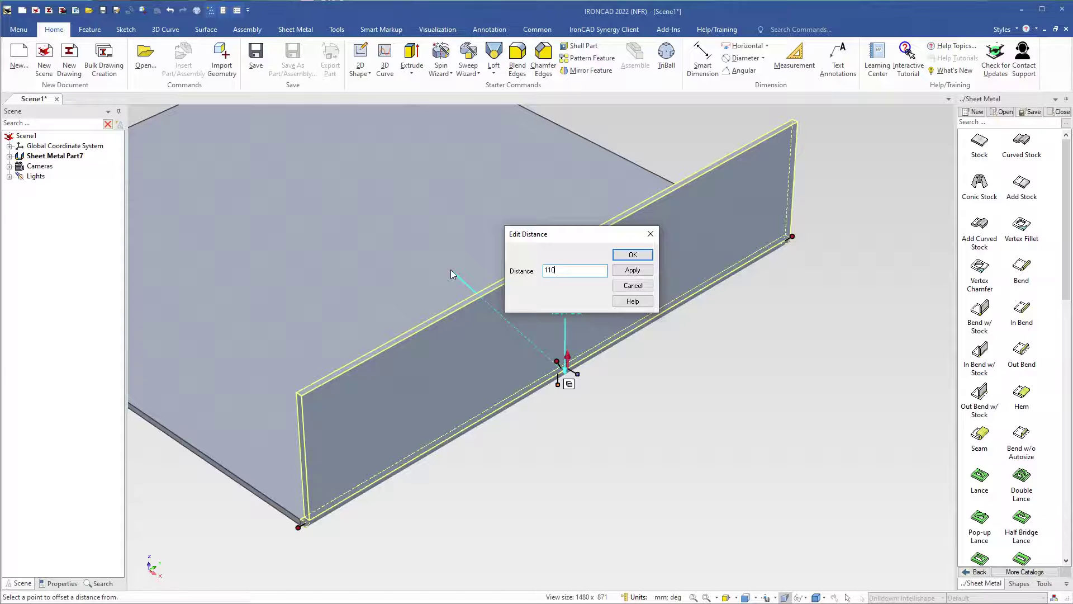
pyautogui.press('Return')
pyautogui.scroll(-3, 451, 274)
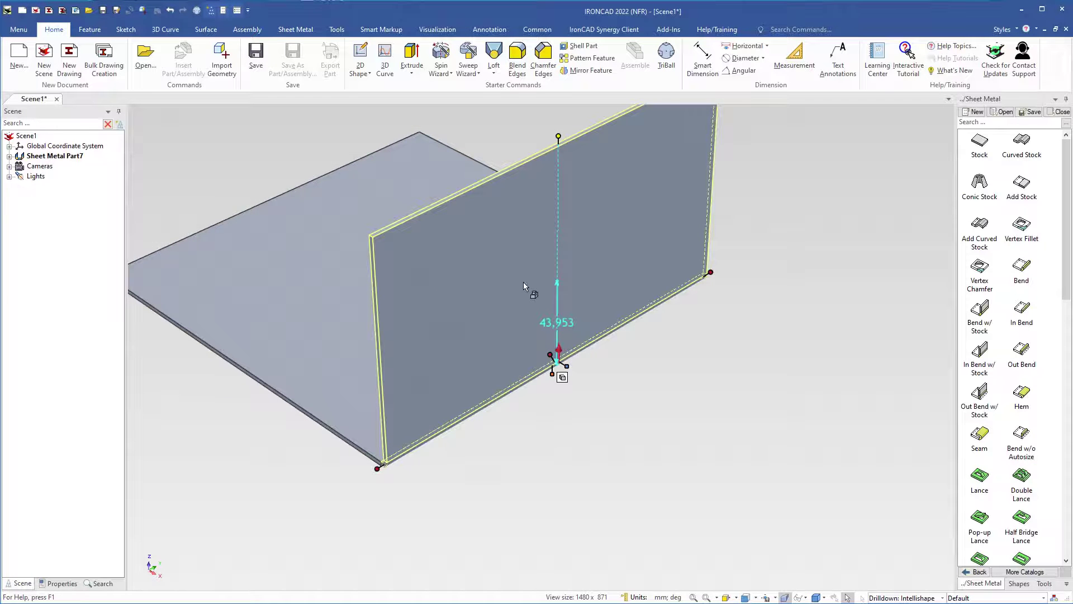
pyautogui.moveTo(527, 290); pyautogui.dragTo(697, 297, button='middle')
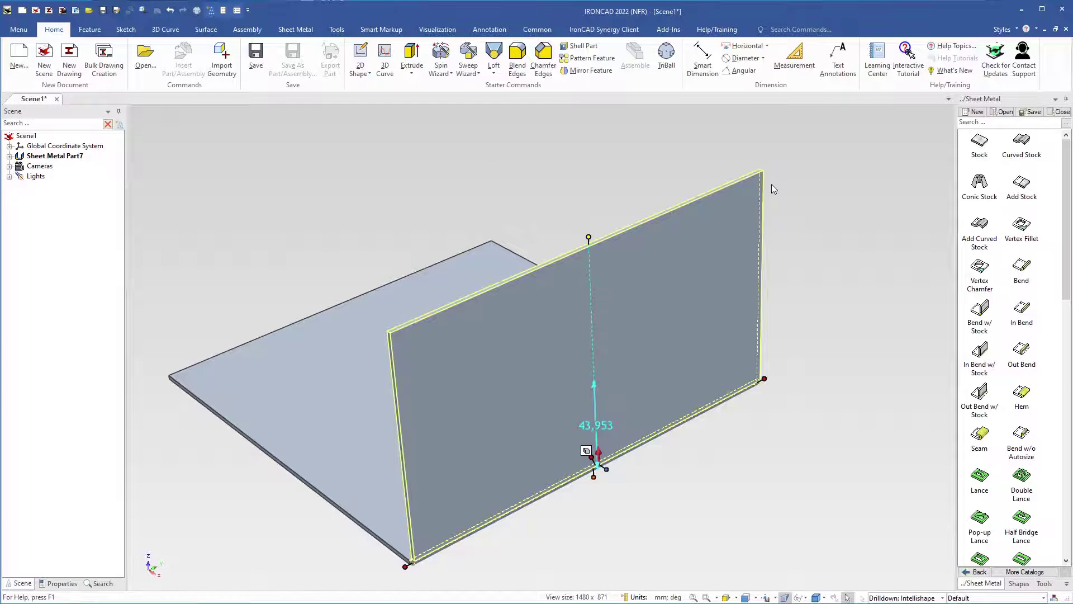
pyautogui.click(797, 278)
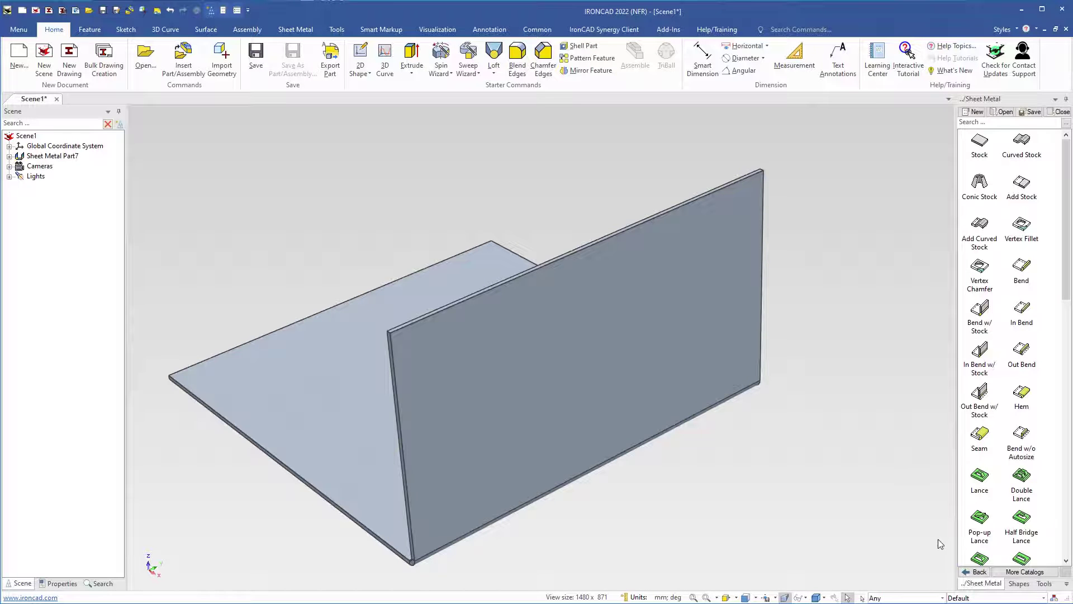
# Cut away the flange's far upper corner with a Cut Extrude from the Starter catalog, about 48 mm wide and 52 mm high.
pyautogui.click(978, 573)
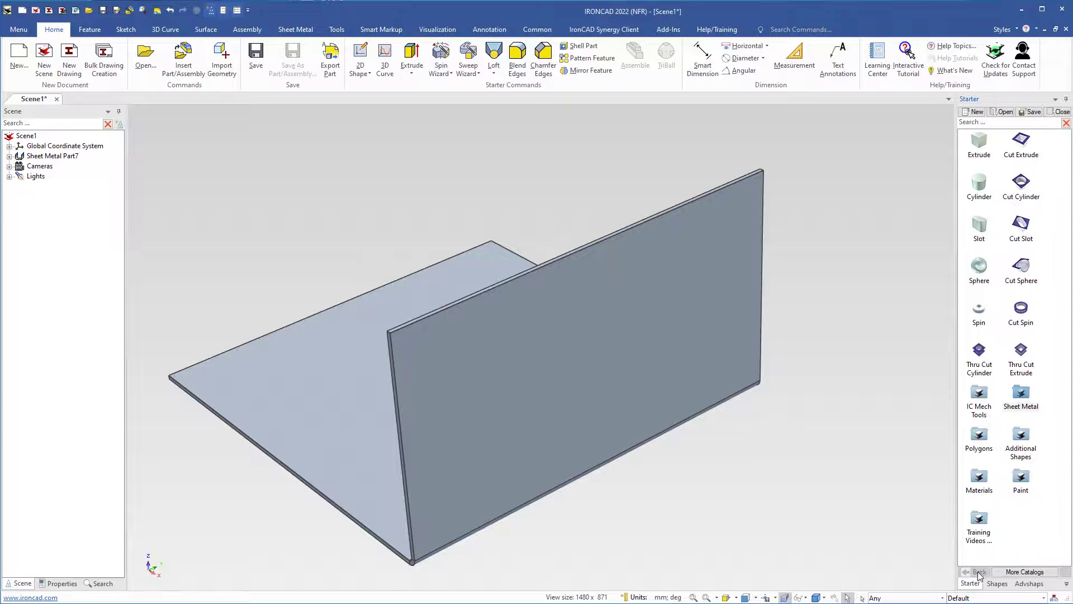
pyautogui.moveTo(1022, 146); pyautogui.dragTo(721, 252)
pyautogui.scroll(2, 713, 270)
pyautogui.moveTo(713, 270); pyautogui.dragTo(572, 316, button='middle')
pyautogui.moveTo(578, 311); pyautogui.dragTo(596, 303)
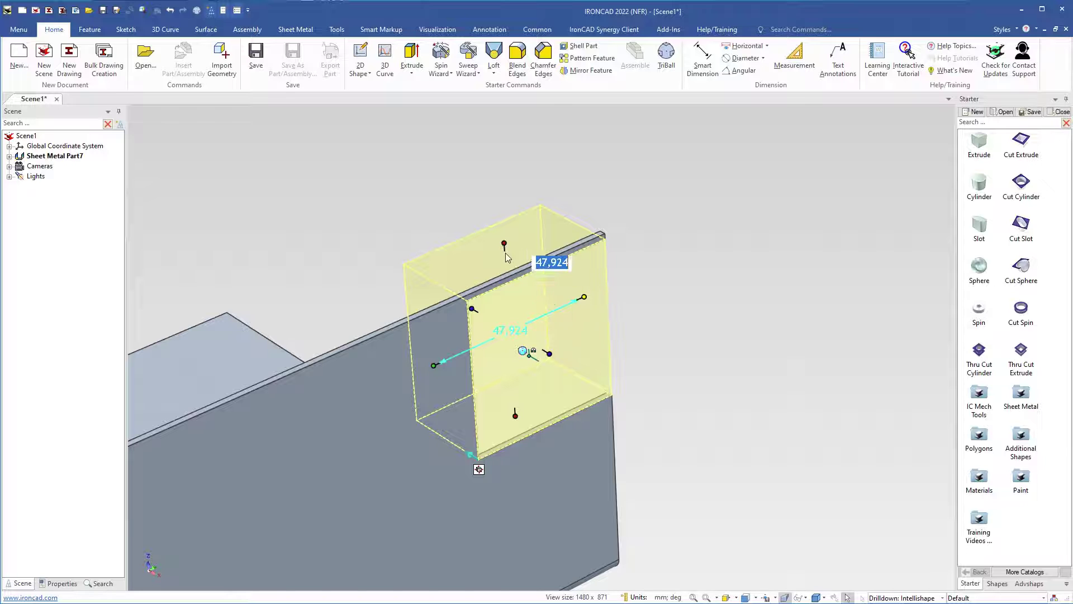
pyautogui.moveTo(510, 241); pyautogui.dragTo(515, 271)
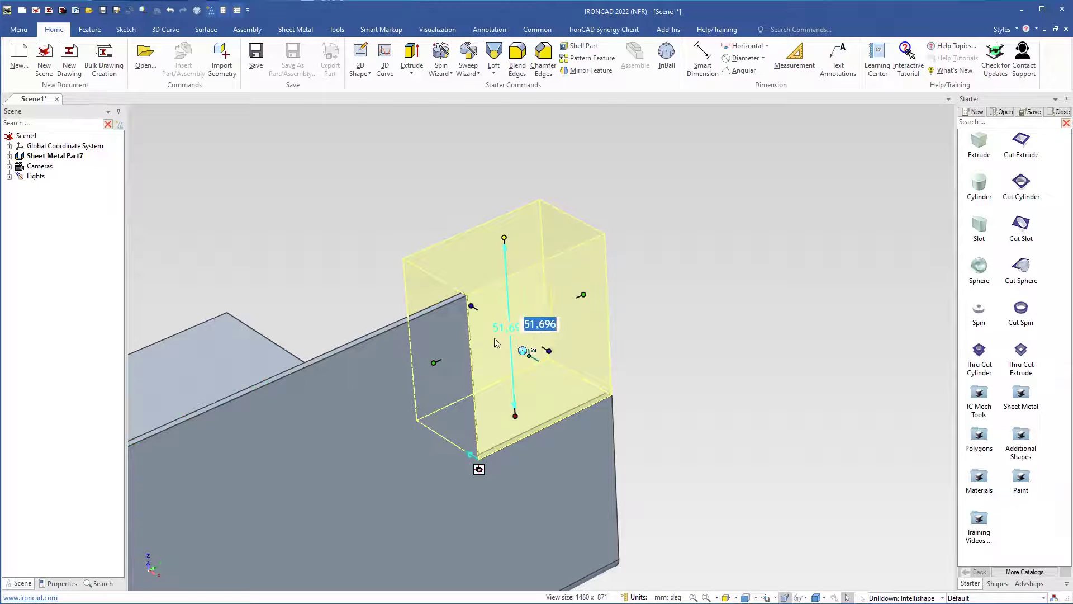
# Snap the cut's depth to a point on the flange's upper edge and set the cut's height to 50 mm.
pyautogui.rightClick(474, 306)
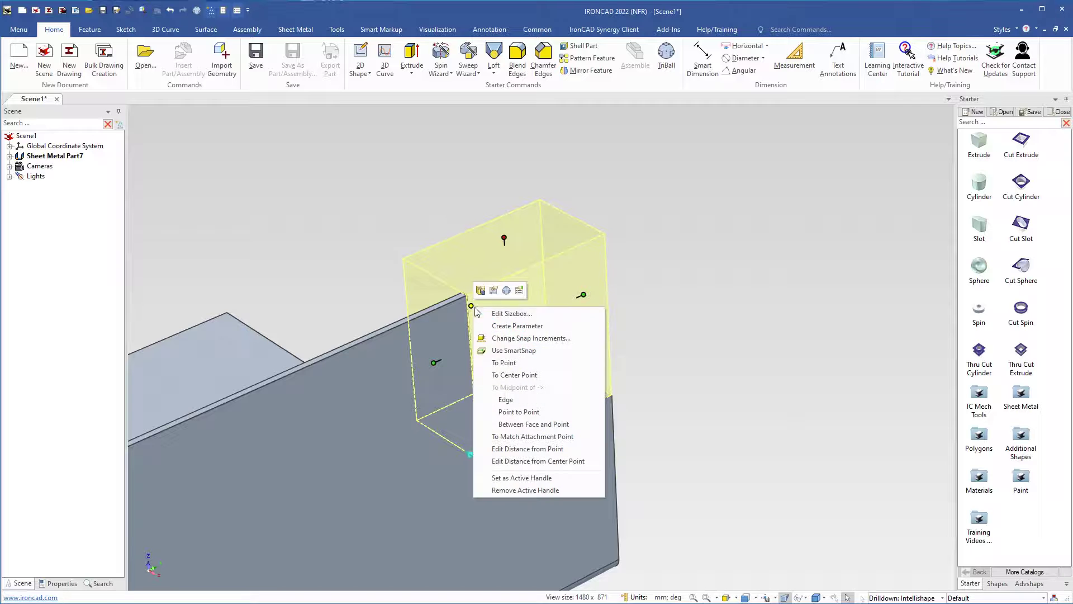
pyautogui.click(506, 361)
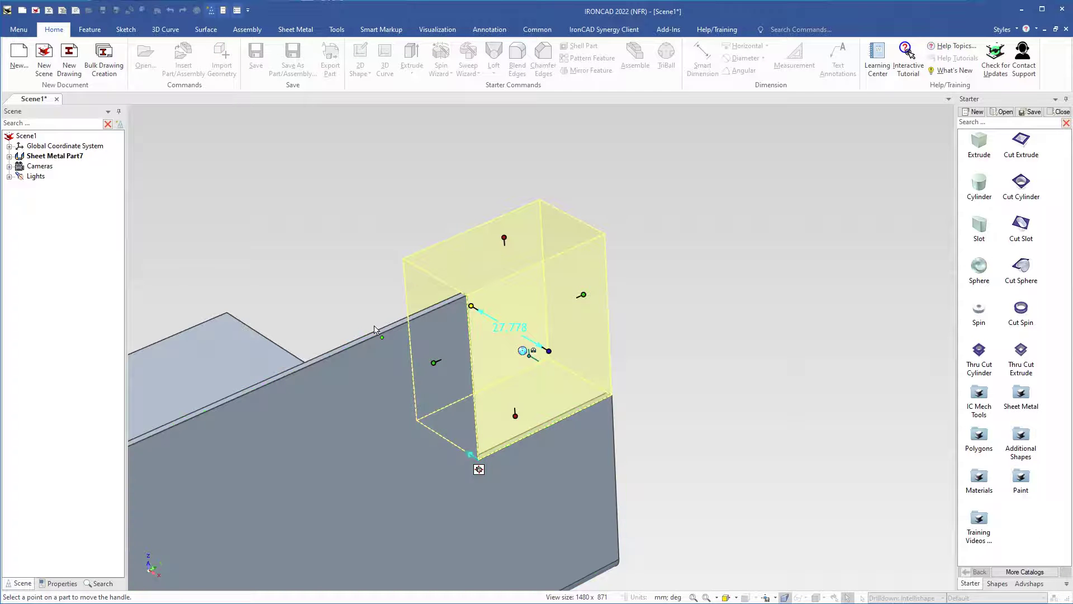
pyautogui.click(371, 335)
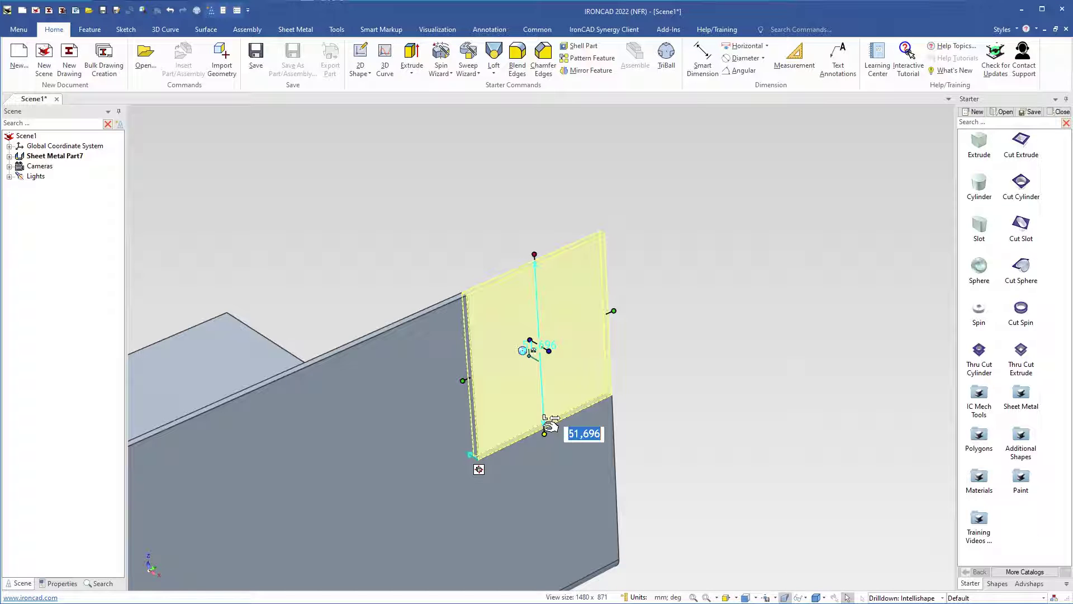
pyautogui.write('50')
pyautogui.press('Return')
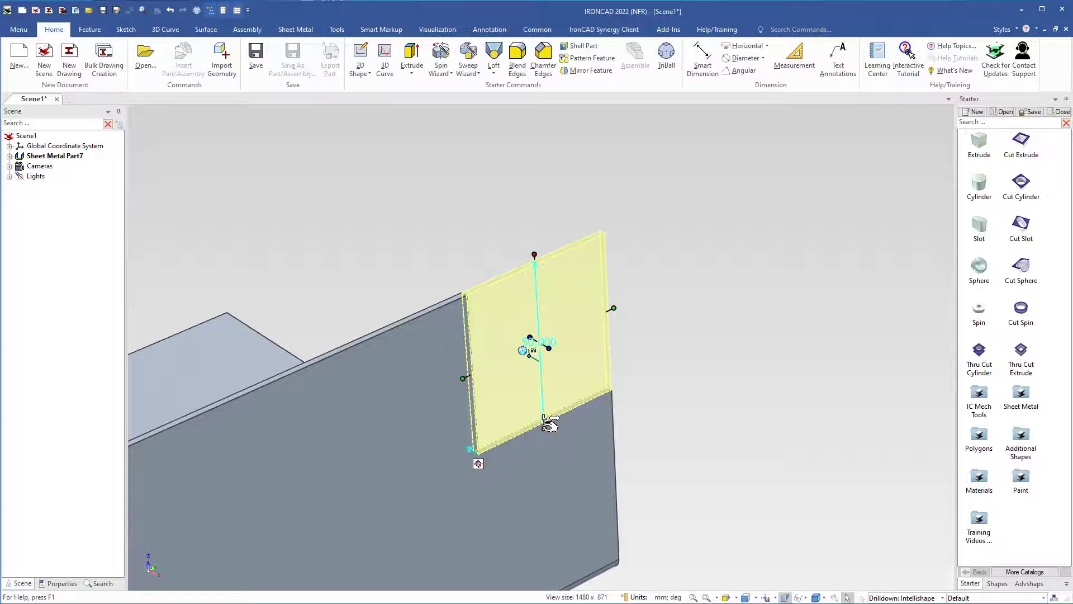
# Edit the cut's cross-section and slant its inner vertical line about 23° by moving the upper endpoint outward along the flange's upper edge.
pyautogui.scroll(2, 518, 437)
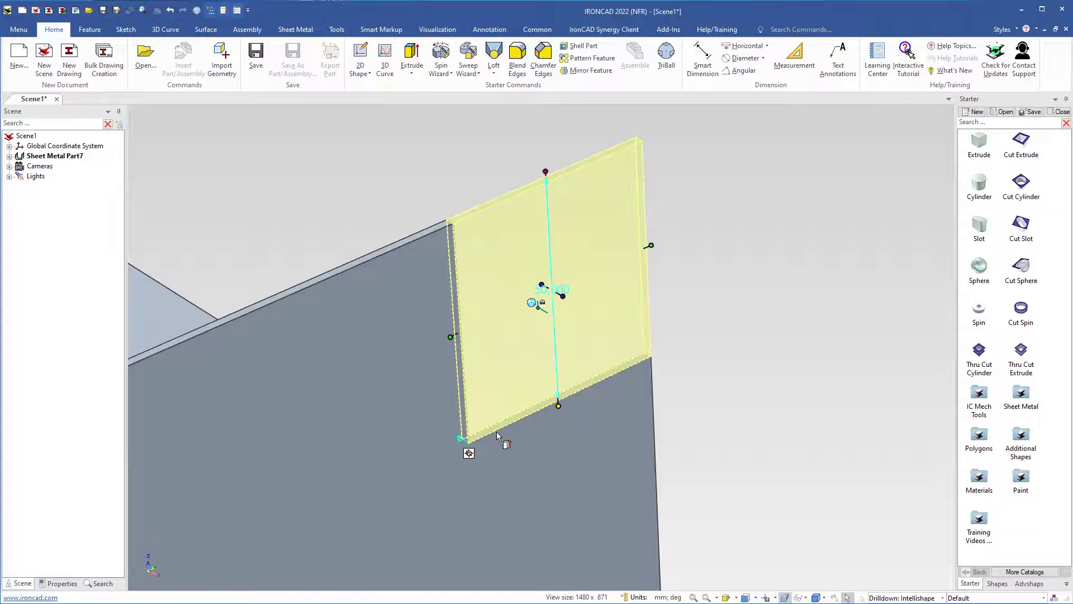
pyautogui.scroll(3, 497, 431)
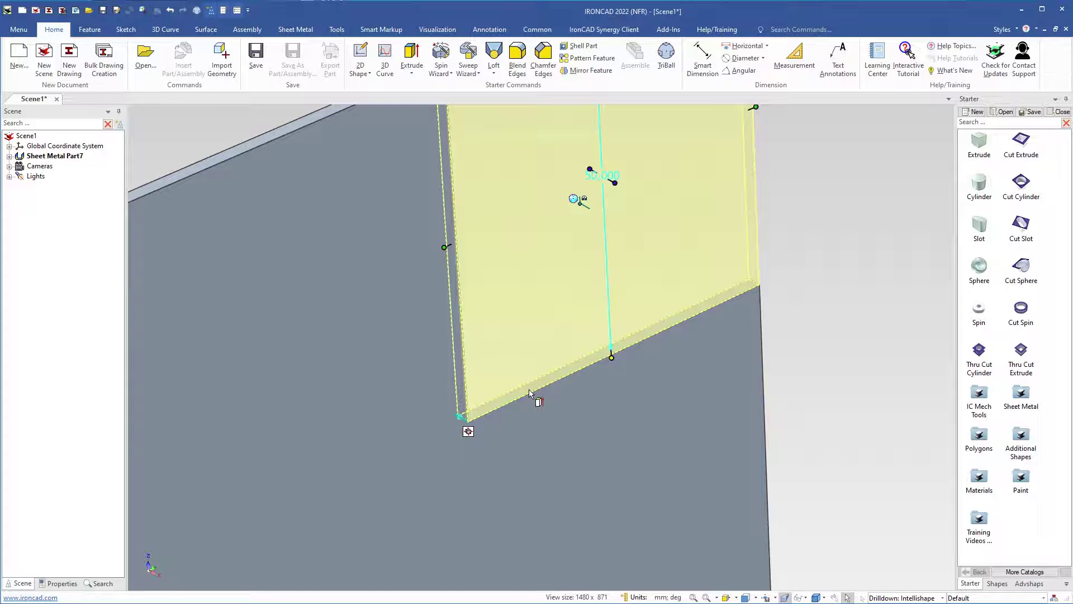
pyautogui.scroll(3, 528, 390)
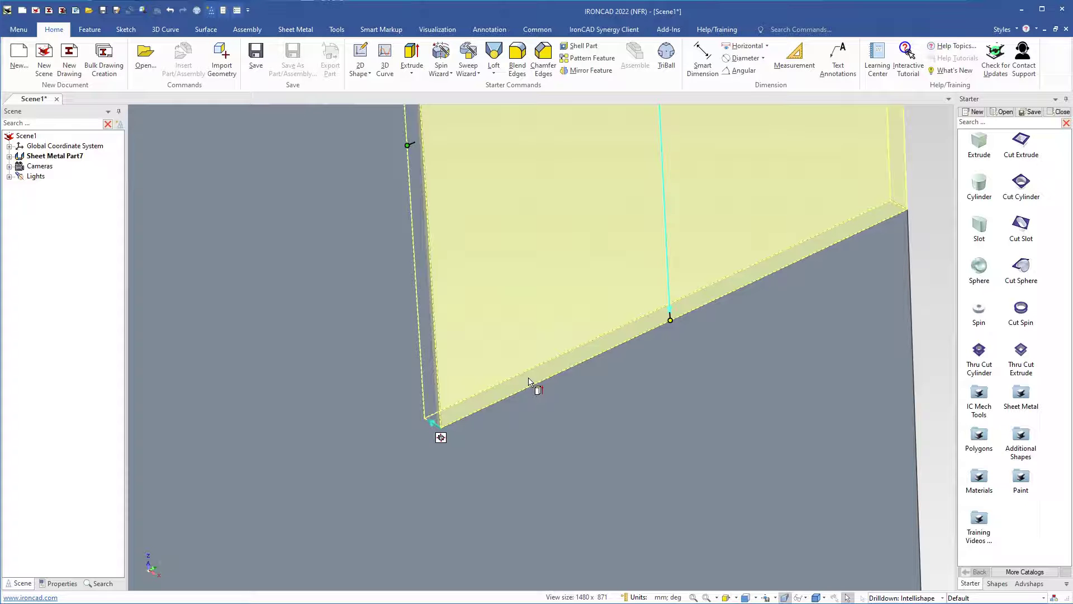
pyautogui.rightClick(528, 382)
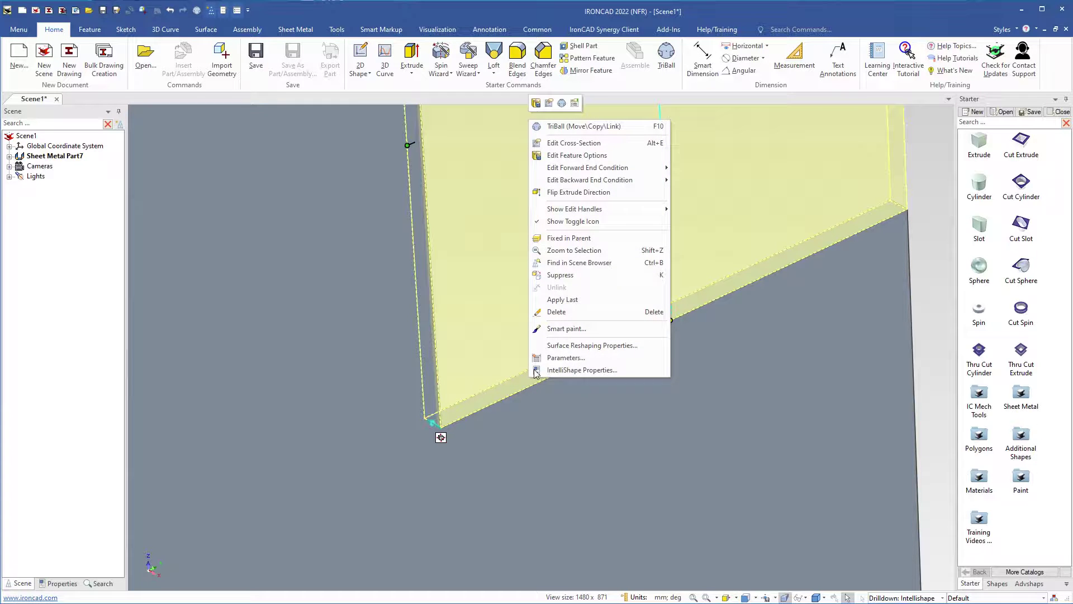
pyautogui.click(554, 144)
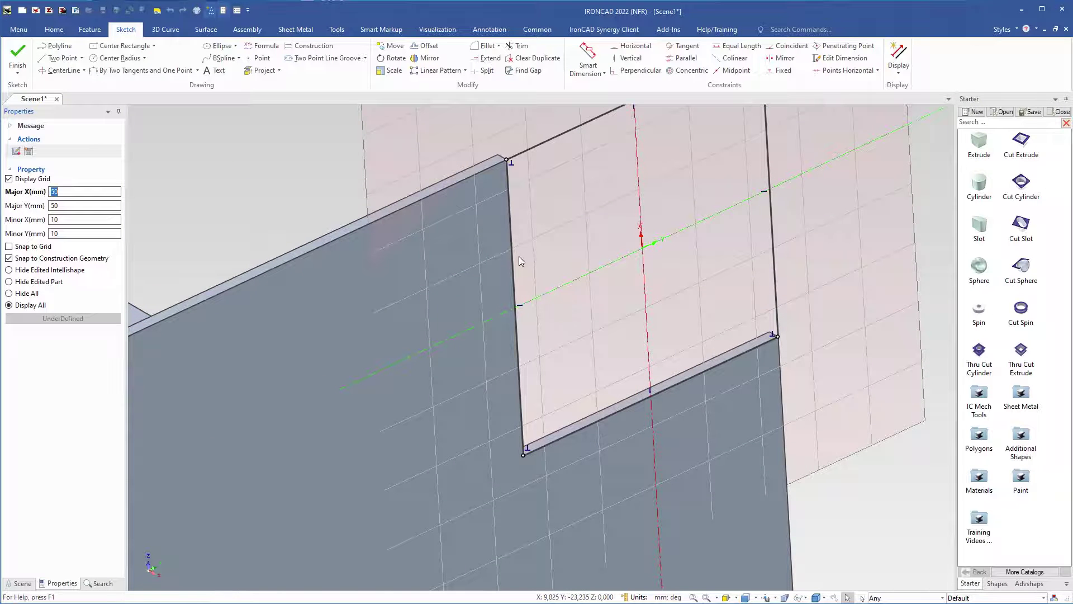
pyautogui.click(513, 229)
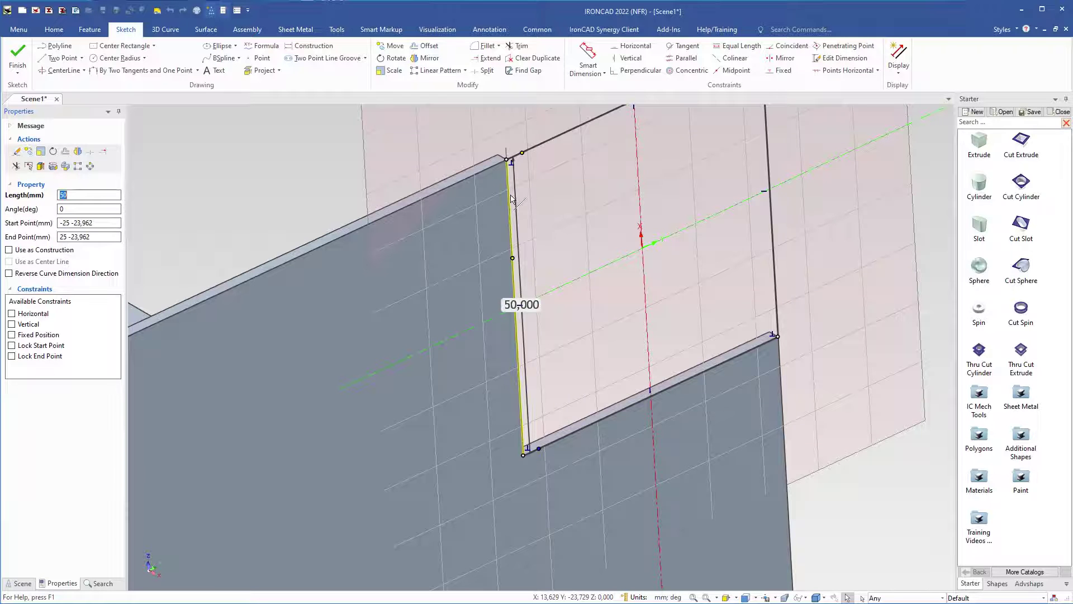
pyautogui.moveTo(509, 158); pyautogui.dragTo(395, 211)
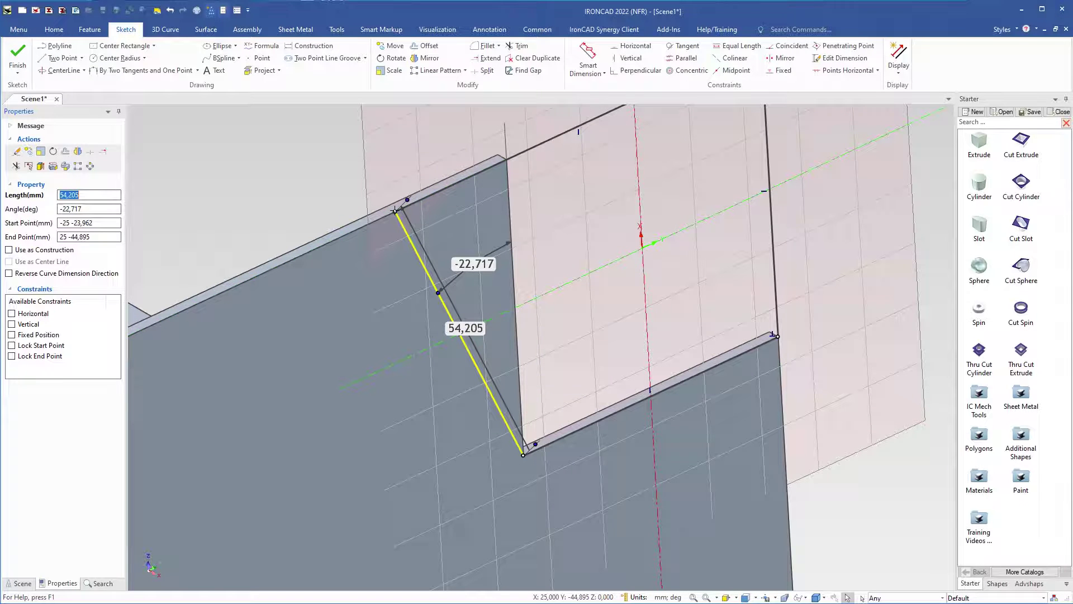
# Set the slanted line's angle to -45° and finish the cut's cross-section sketch.
pyautogui.doubleClick(472, 263)
pyautogui.write('-45')
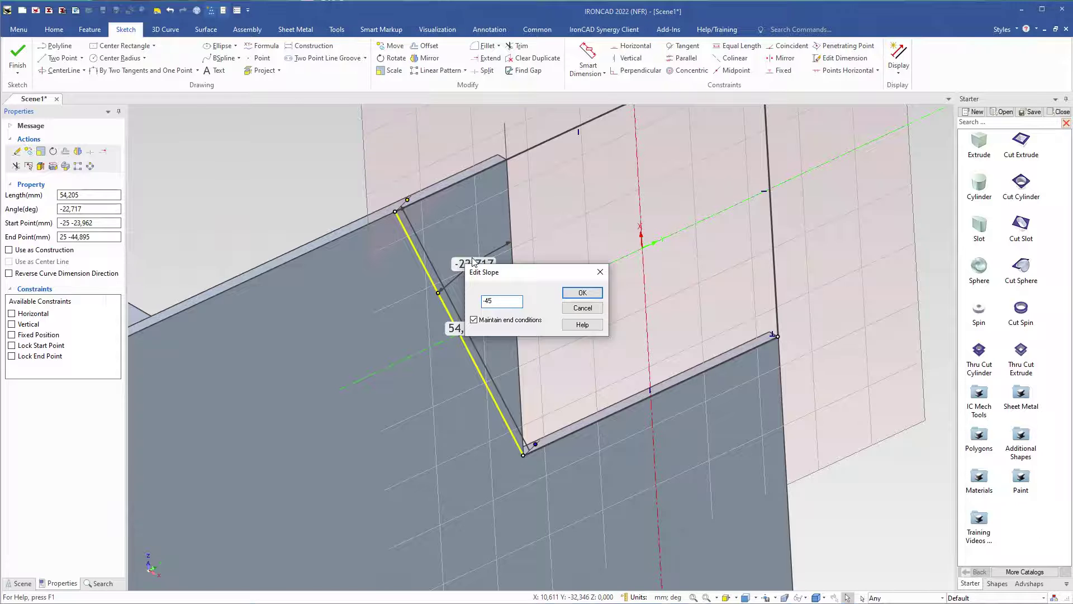
pyautogui.press('Return')
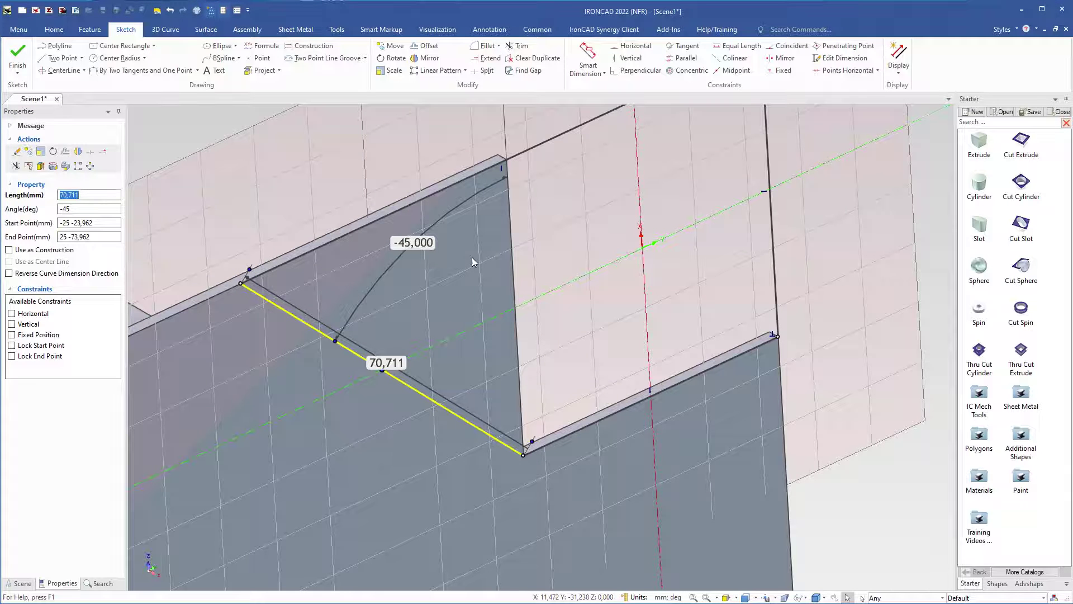
pyautogui.click(18, 55)
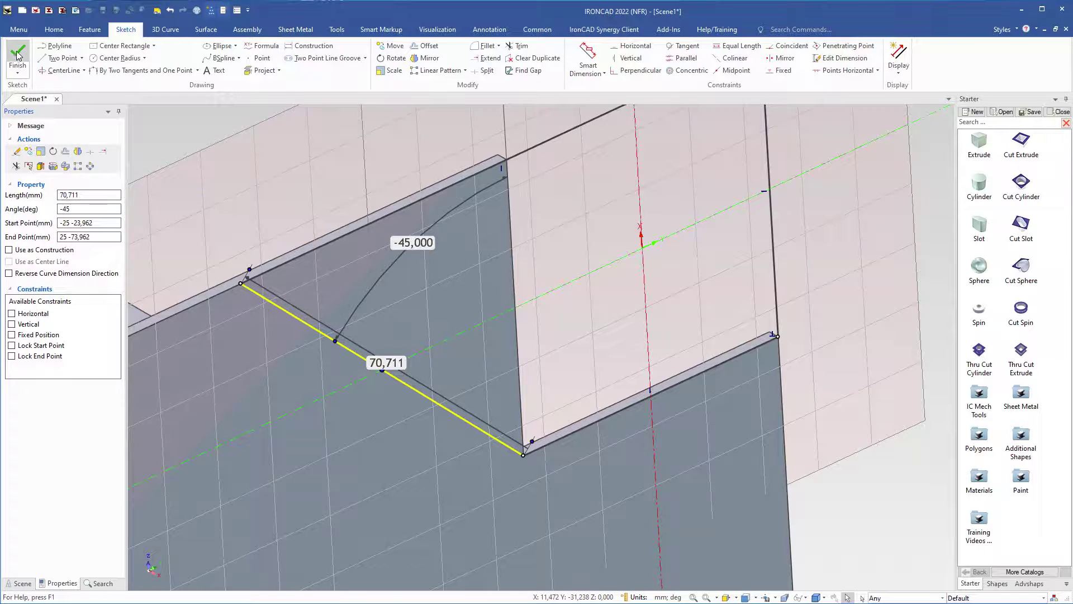
pyautogui.click(313, 205)
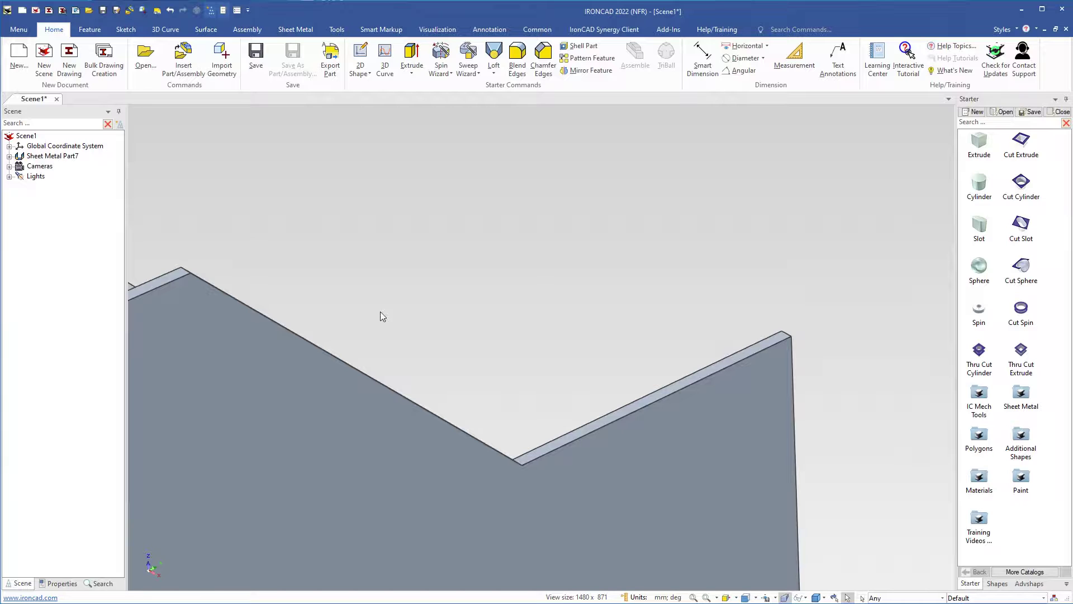
# Add a Bend from the Sheet Metal catalog along the tall flange's near vertical edge.
pyautogui.moveTo(382, 312); pyautogui.dragTo(382, 391, button='middle')
pyautogui.moveTo(381, 434); pyautogui.dragTo(437, 349, button='middle')
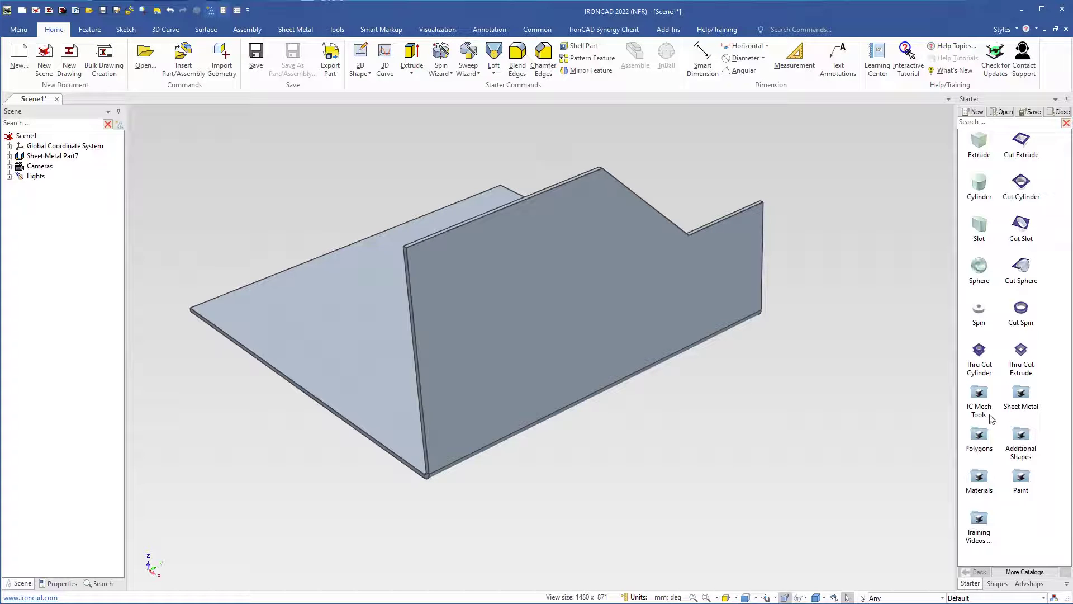
pyautogui.doubleClick(1019, 398)
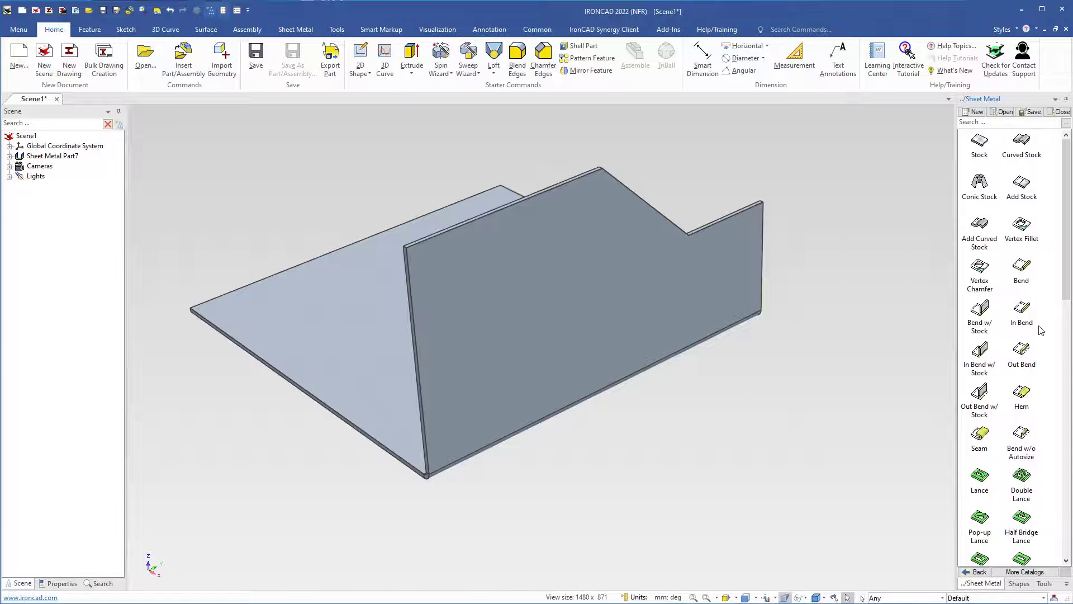
pyautogui.moveTo(1023, 267); pyautogui.dragTo(424, 359)
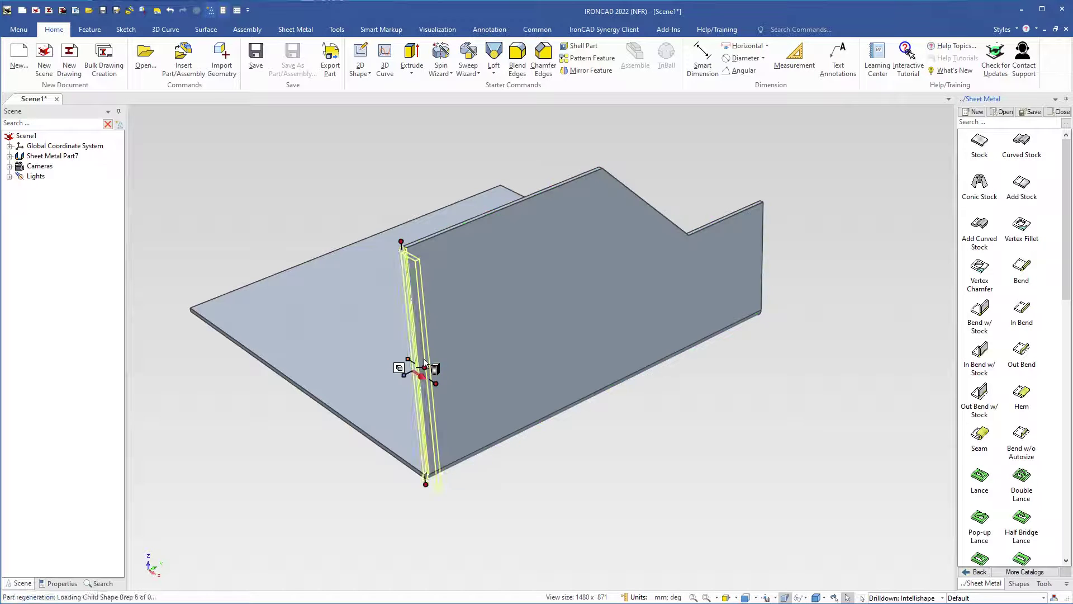
# Shorten the new bend from its upper end to a length of about 56 mm.
pyautogui.scroll(3, 453, 401)
pyautogui.press('F2')
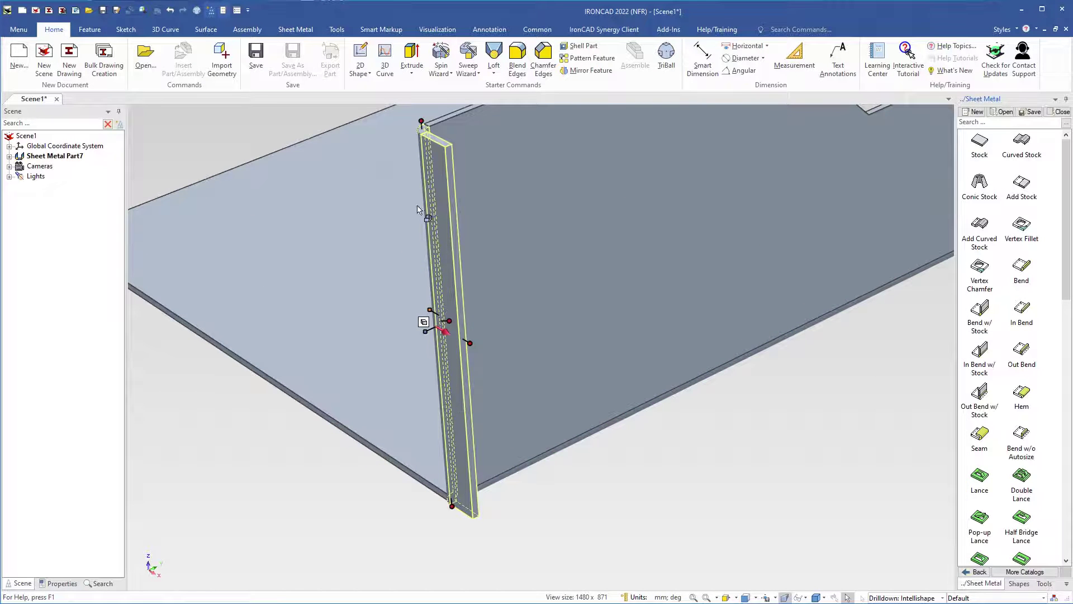
pyautogui.moveTo(424, 296); pyautogui.dragTo(417, 344)
pyautogui.press('Escape')
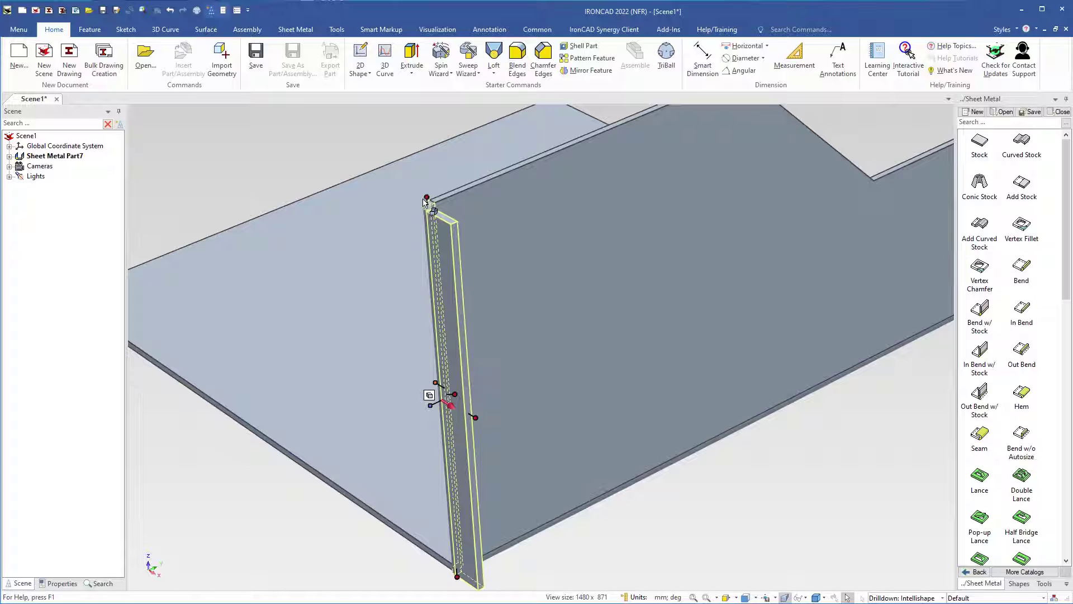
pyautogui.doubleClick(429, 197)
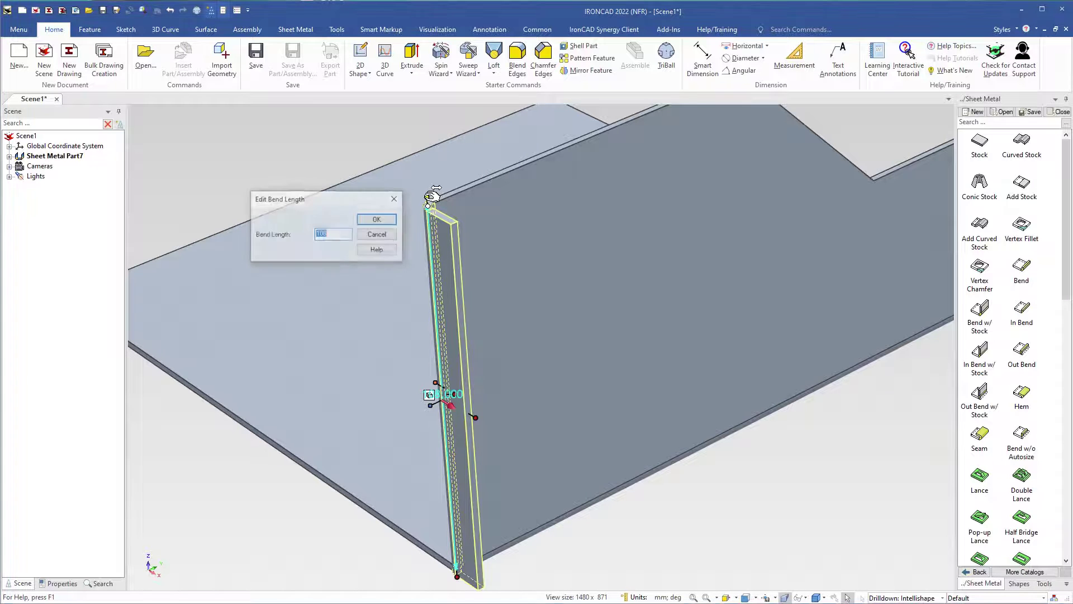
pyautogui.click(378, 220)
pyautogui.press('F4')
pyautogui.moveTo(455, 353)
pyautogui.mouseDown()
pyautogui.moveTo(510, 354)
pyautogui.moveTo(537, 434)
pyautogui.moveTo(525, 364)
pyautogui.moveTo(505, 392)
pyautogui.mouseUp()
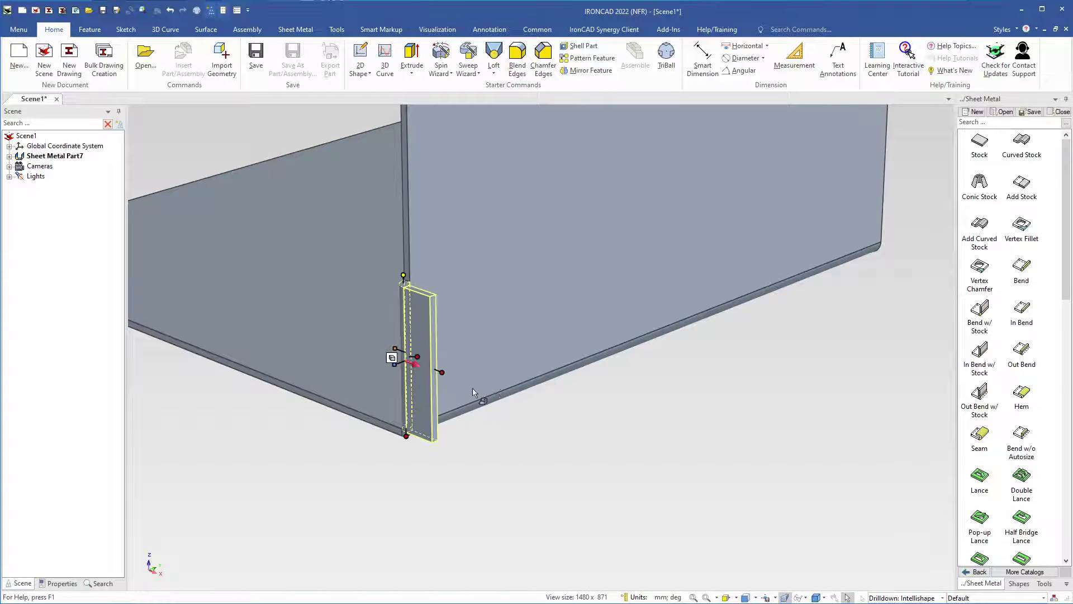
# Set the small bend's outer end to a distance of 20 mm from the tall flange's outer face.
pyautogui.rightClick(446, 369)
pyautogui.moveTo(547, 392)
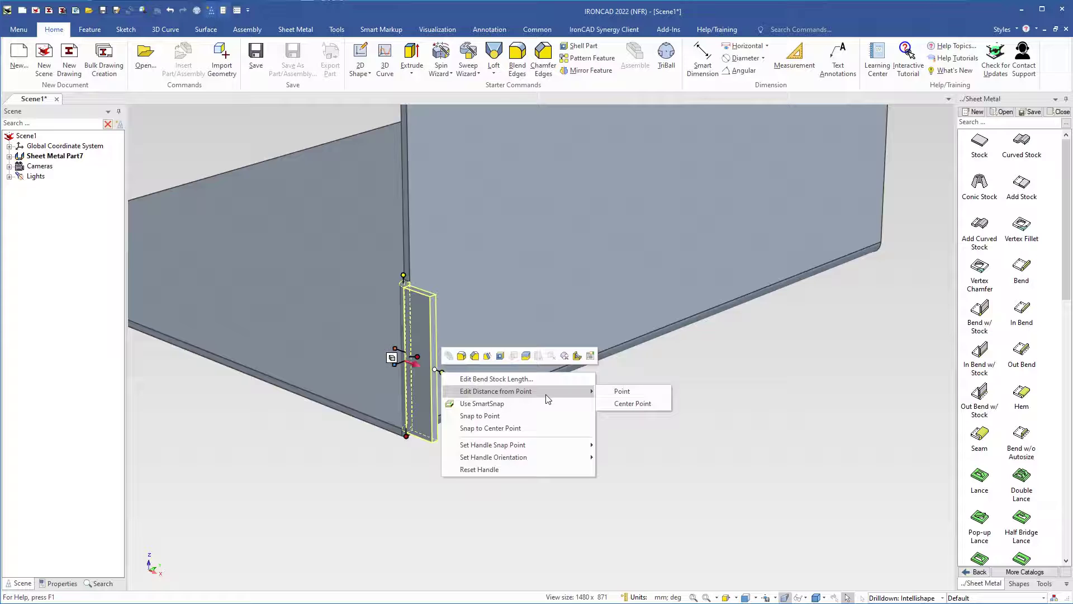
pyautogui.click(621, 391)
pyautogui.click(495, 330)
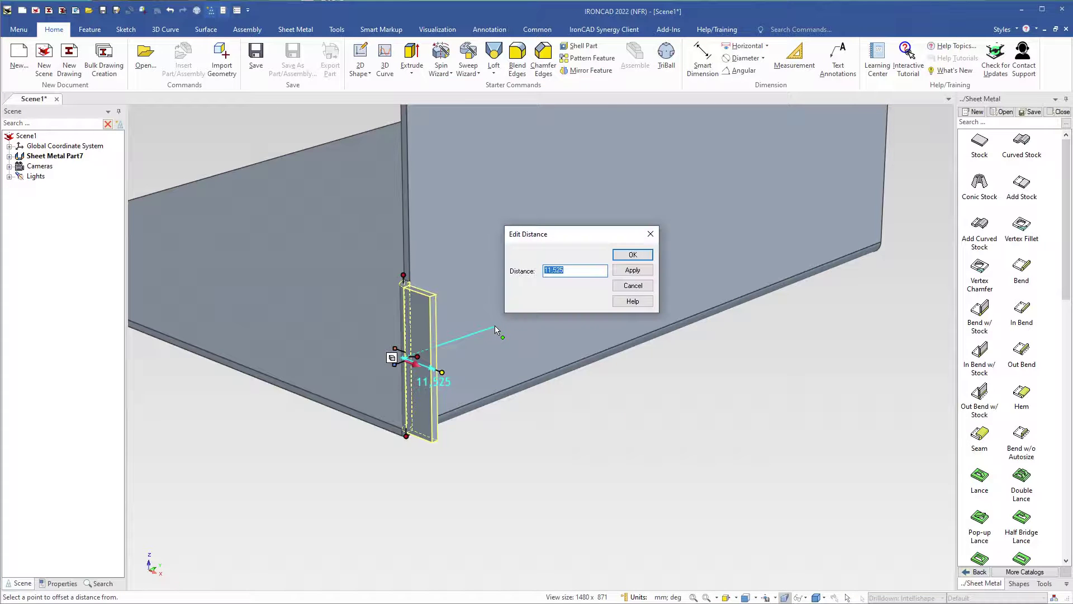
pyautogui.write('20')
pyautogui.press('Return')
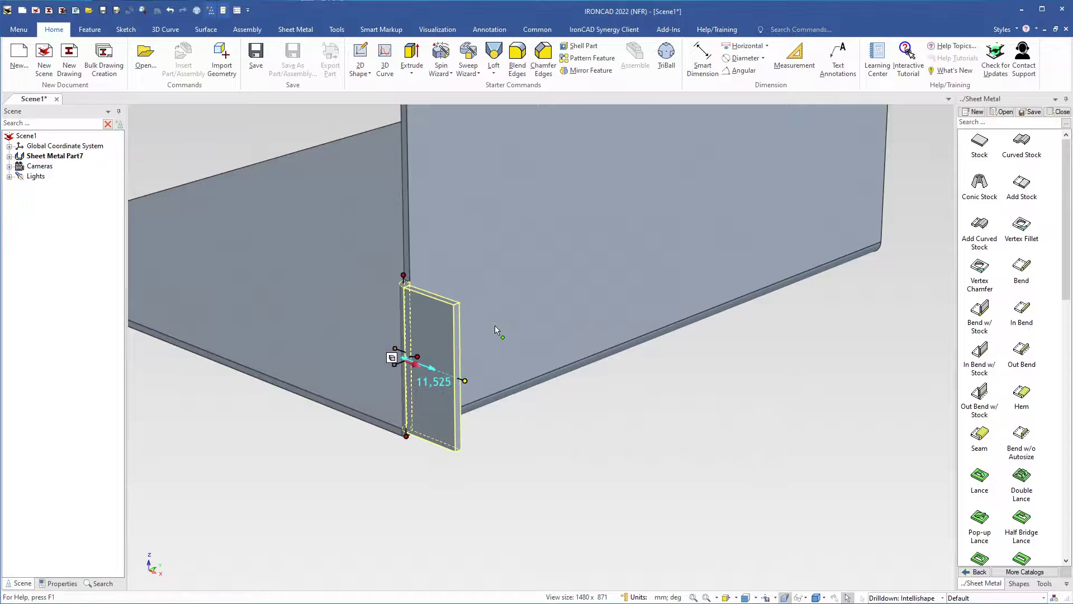
# Switch the small bend's edit handles between Relief and Shape, ending with the relief handles displayed.
pyautogui.moveTo(498, 361); pyautogui.dragTo(389, 376, button='middle')
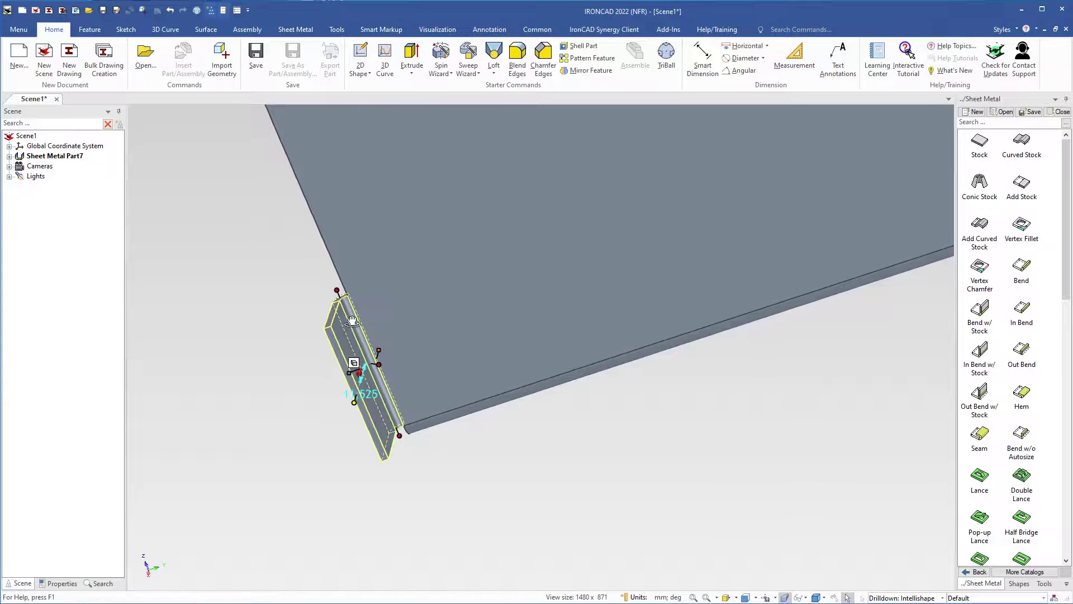
pyautogui.scroll(4, 354, 311)
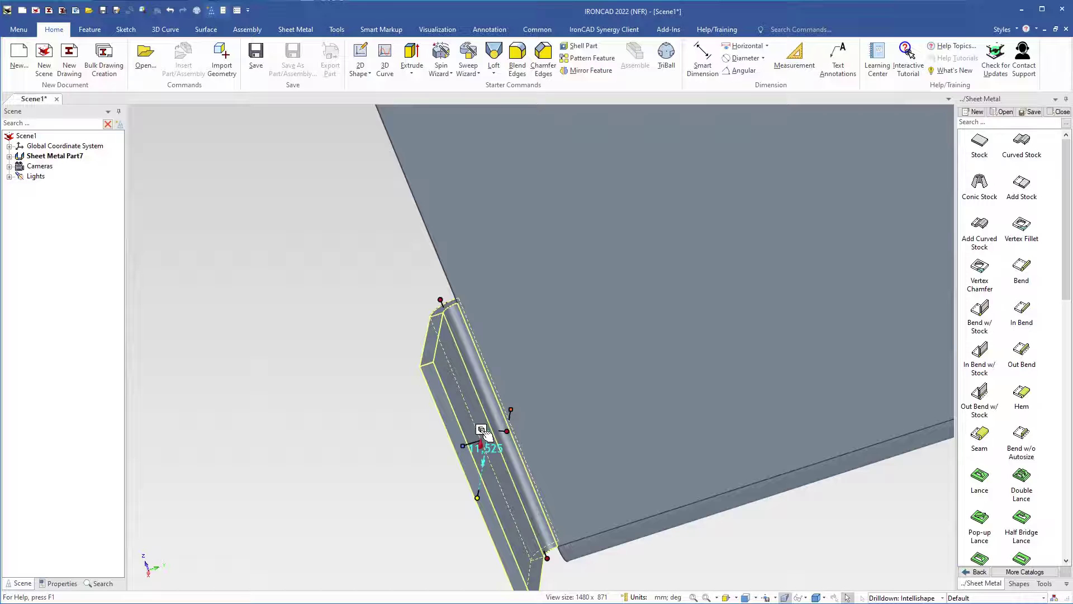
pyautogui.click(482, 431)
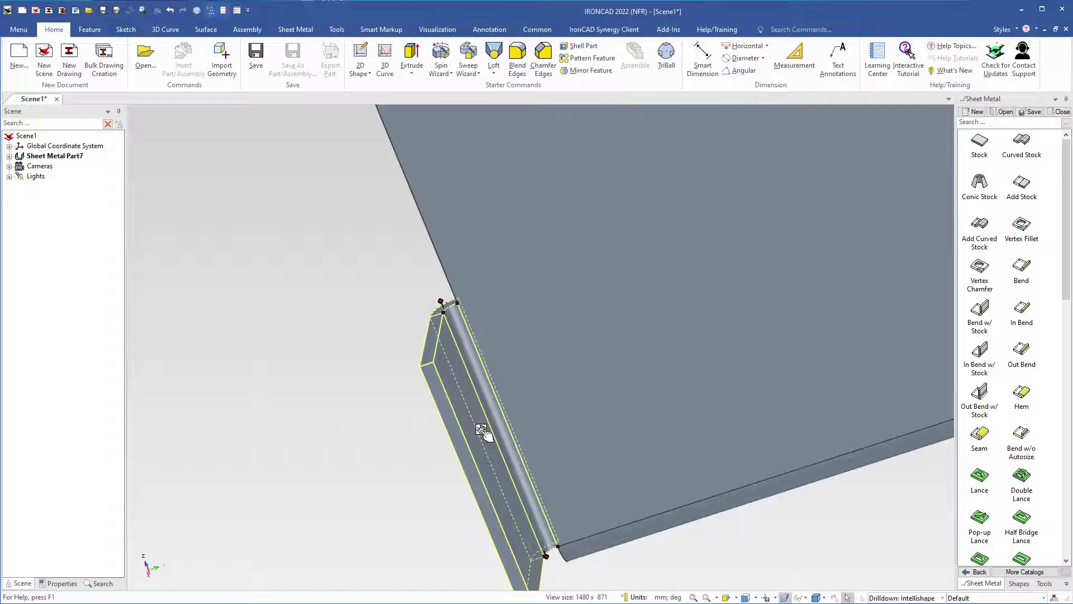
pyautogui.rightClick(482, 431)
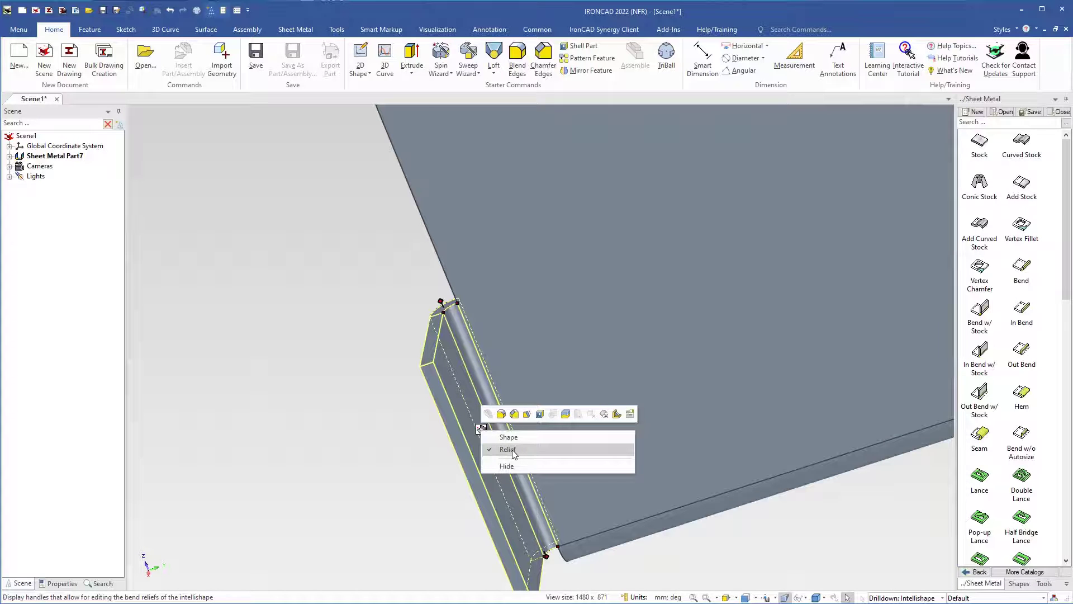
pyautogui.click(509, 437)
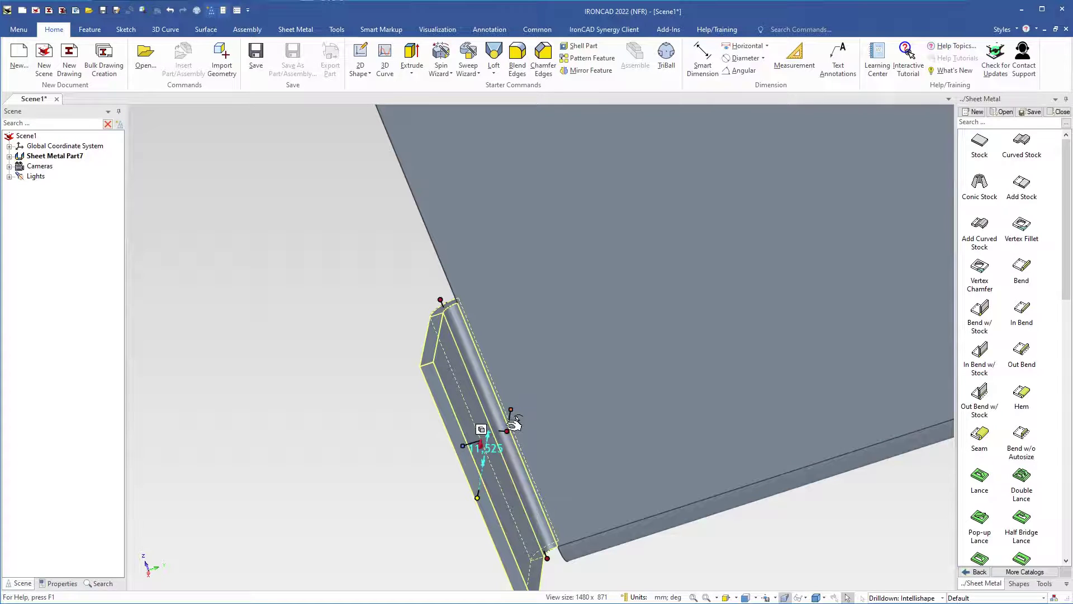
pyautogui.click(478, 391)
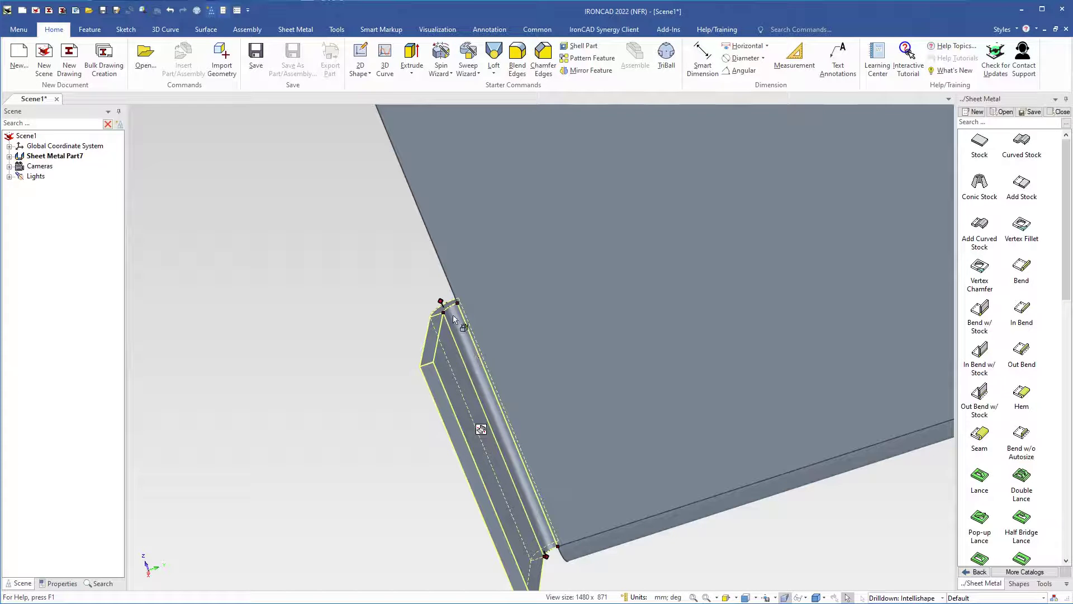
# Turn on the relief at the small side bend's upper end and make it rounded, 2 mm wide and 2 mm deep.
pyautogui.scroll(2, 482, 340)
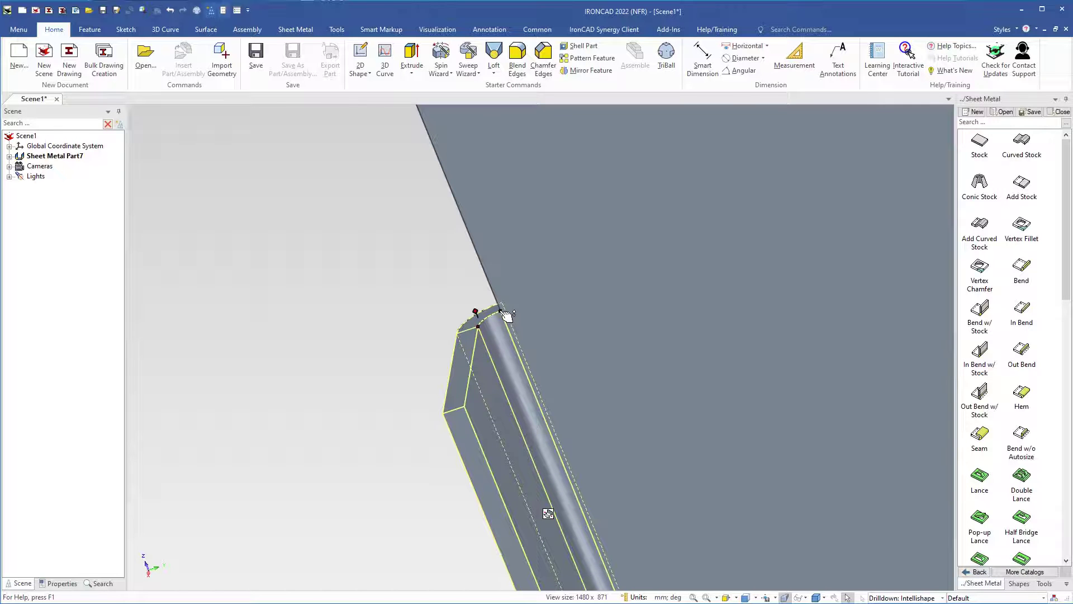
pyautogui.click(506, 315)
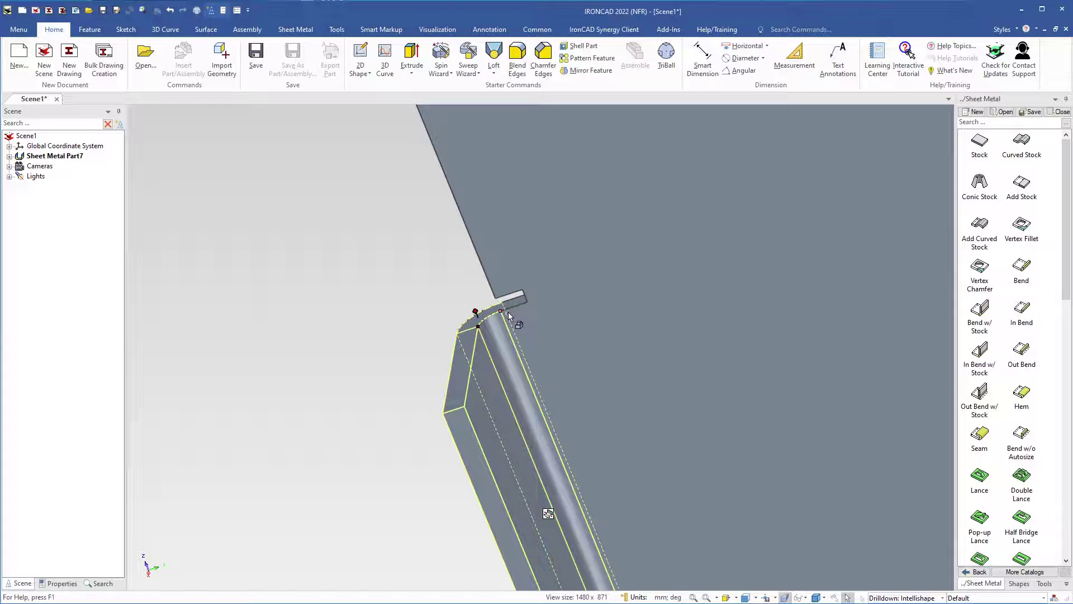
pyautogui.rightClick(509, 318)
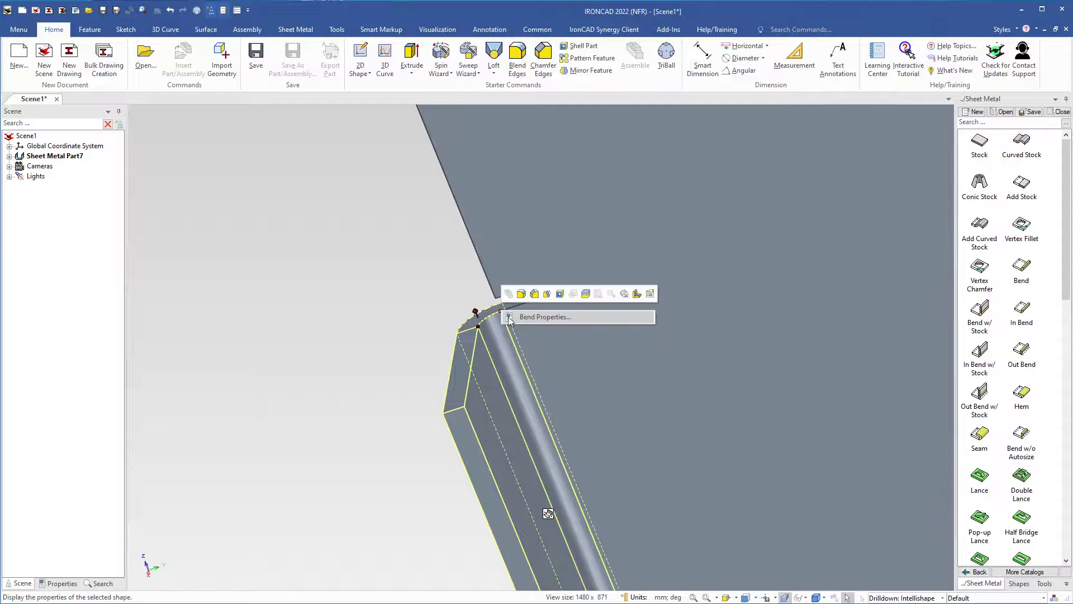
pyautogui.click(532, 316)
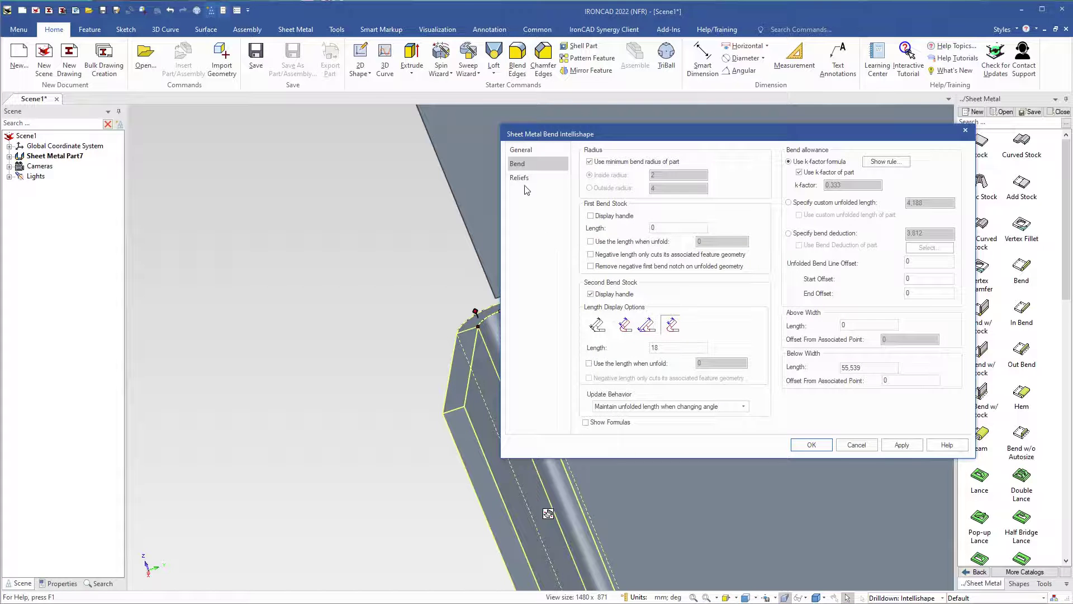
pyautogui.click(520, 178)
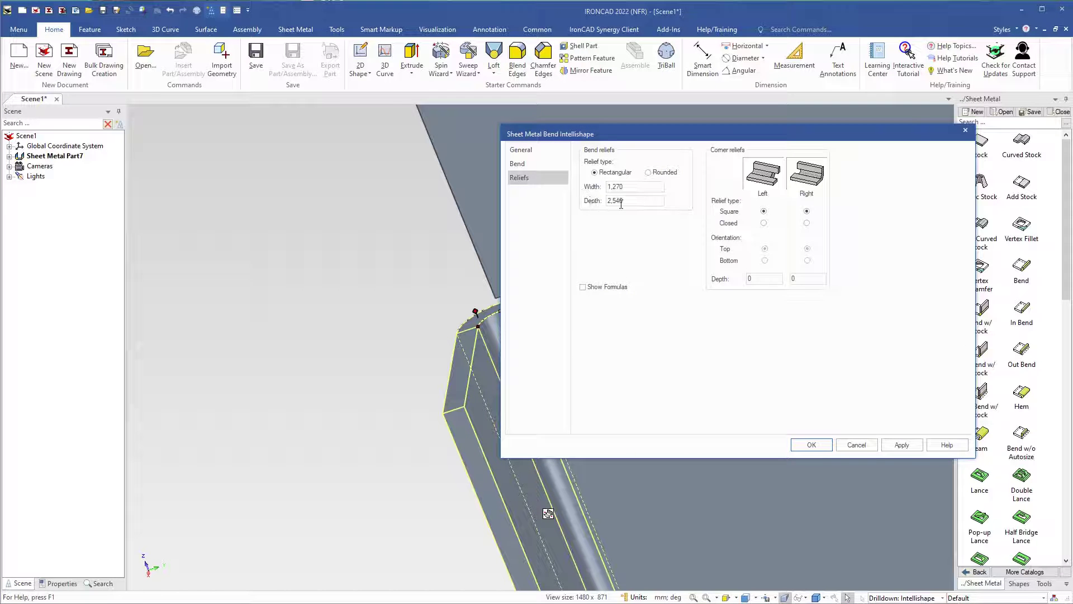
pyautogui.moveTo(623, 187); pyautogui.dragTo(586, 183)
pyautogui.write('2')
pyautogui.moveTo(630, 201); pyautogui.dragTo(561, 199)
pyautogui.write('2')
pyautogui.click(647, 172)
pyautogui.click(810, 445)
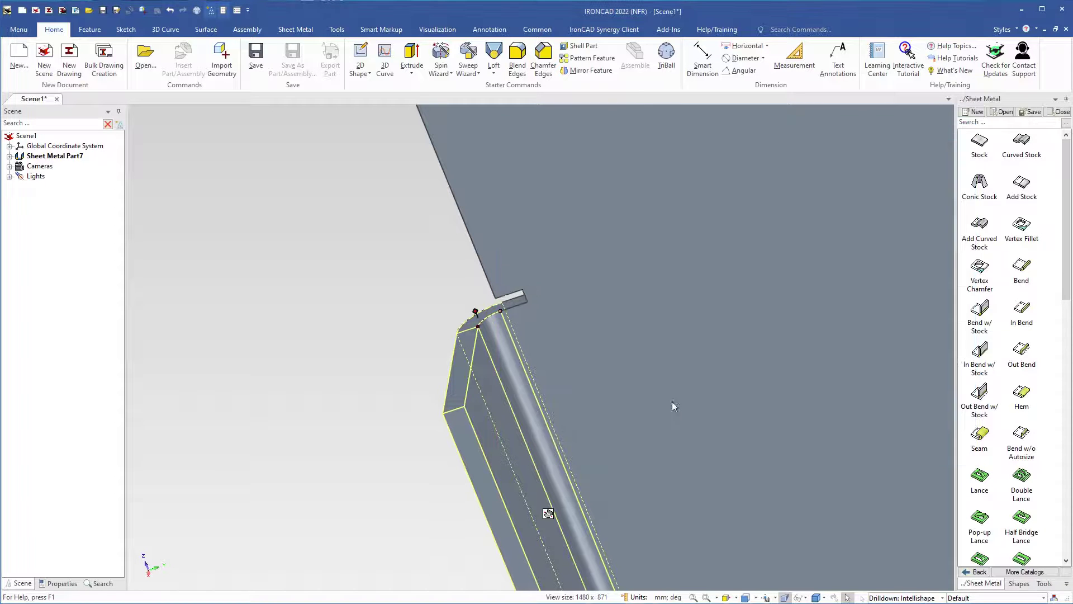
pyautogui.moveTo(506, 349); pyautogui.dragTo(507, 317, button='middle')
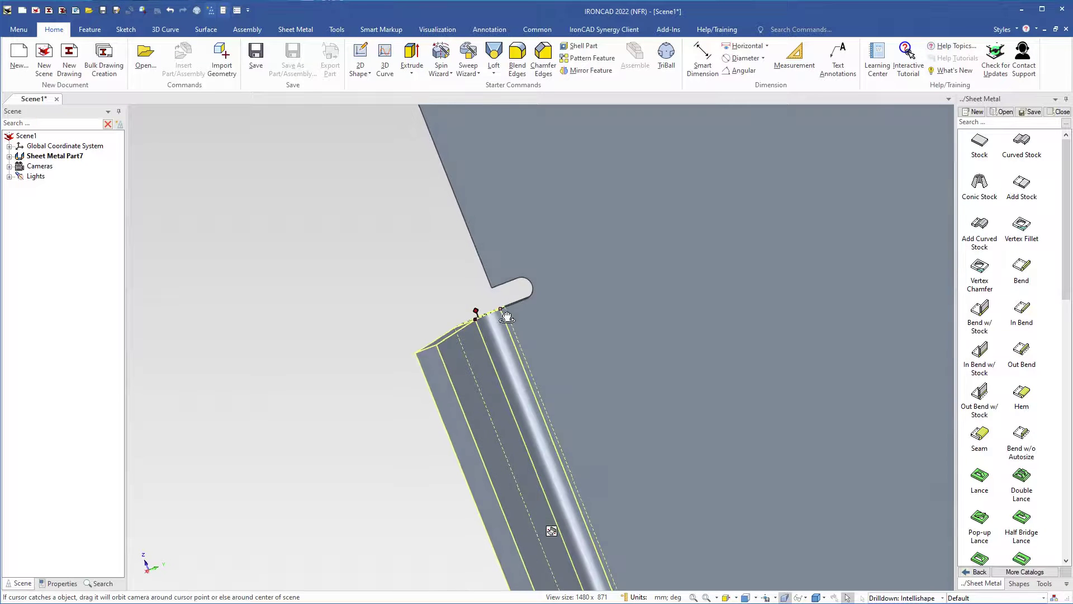
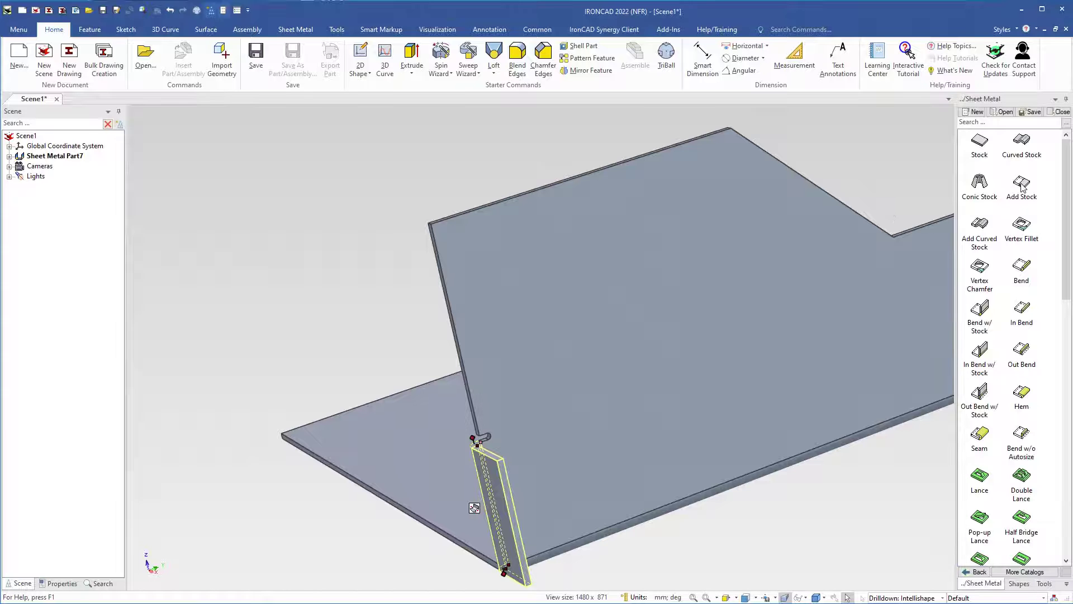
# Add Stock to the tall flange's free side edge above the relief and set its width to 70 mm.
pyautogui.moveTo(1023, 187); pyautogui.dragTo(463, 331)
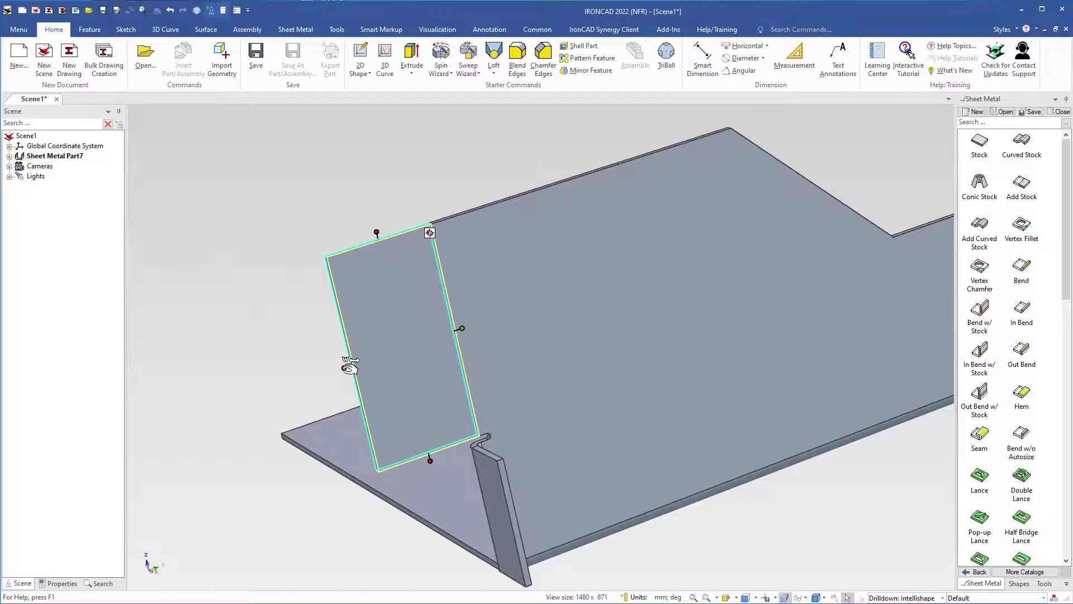
pyautogui.click(350, 365)
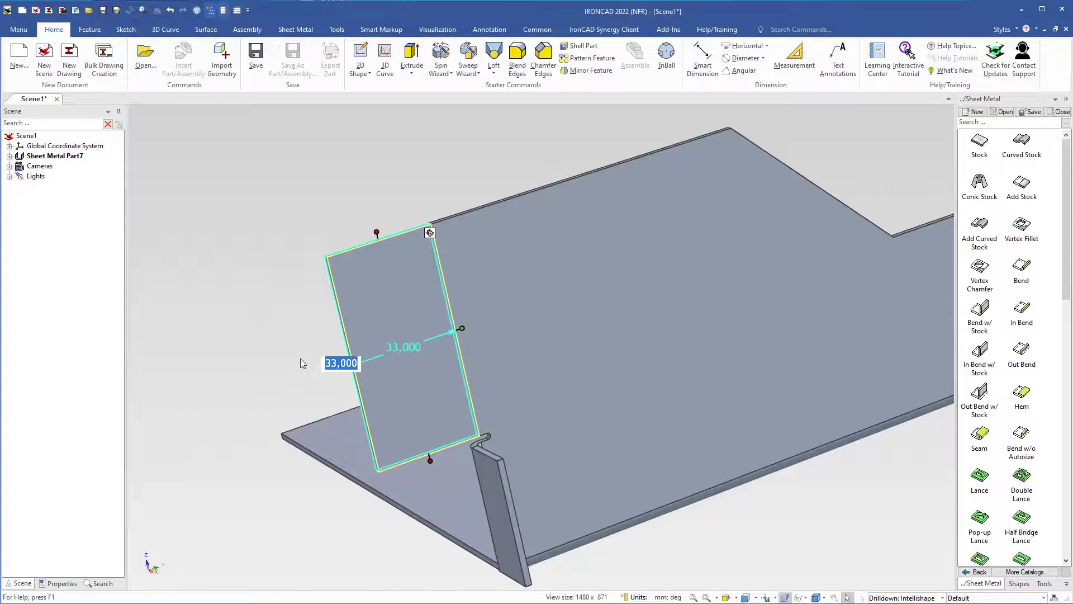
pyautogui.write('70')
pyautogui.press('Return')
pyautogui.moveTo(340, 327); pyautogui.dragTo(482, 364, button='middle')
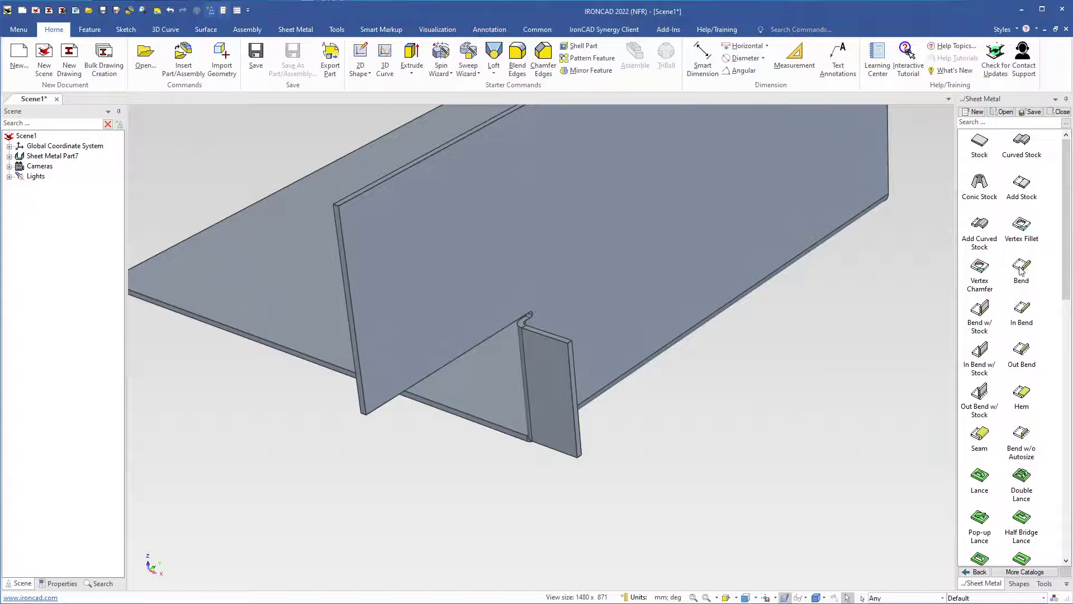
# Add a Bend along the lower edge of the flange extension and shorten it from its inner end to 40 mm.
pyautogui.moveTo(1023, 271); pyautogui.dragTo(425, 366)
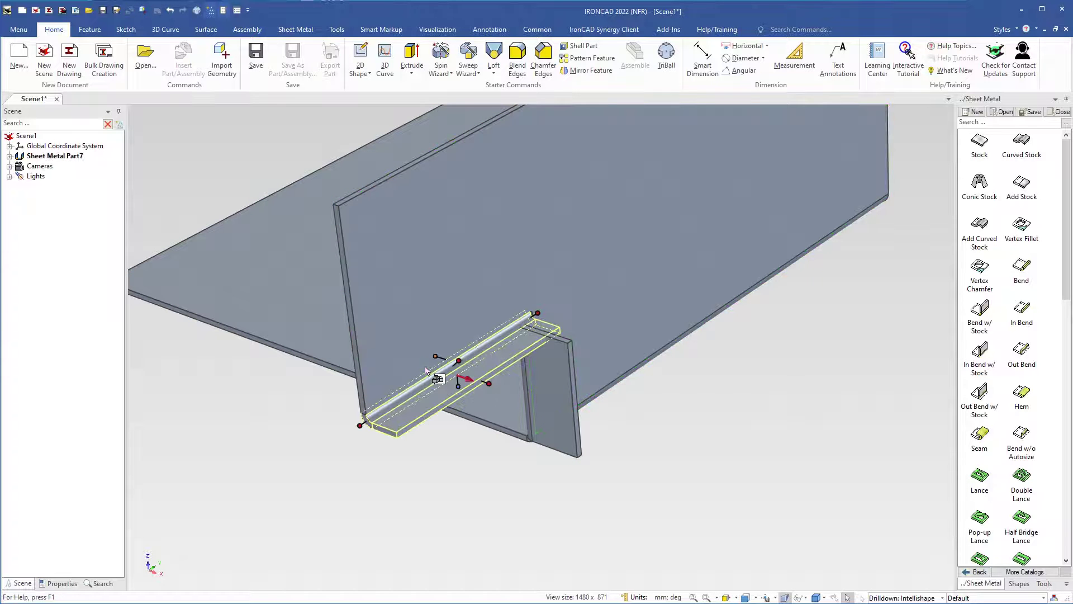
pyautogui.doubleClick(538, 314)
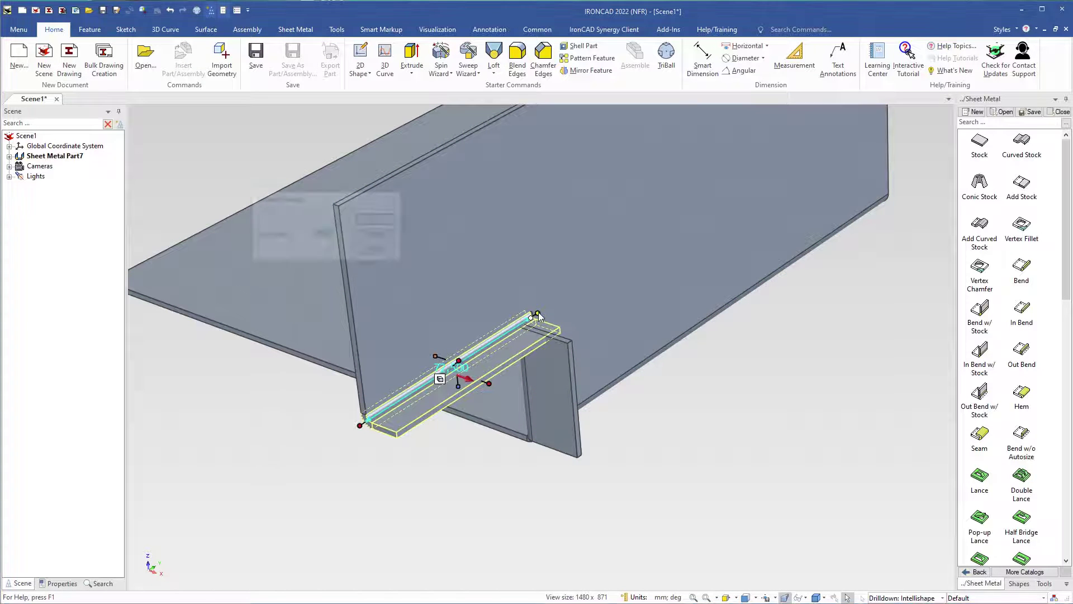
pyautogui.write('45')
pyautogui.press('Return')
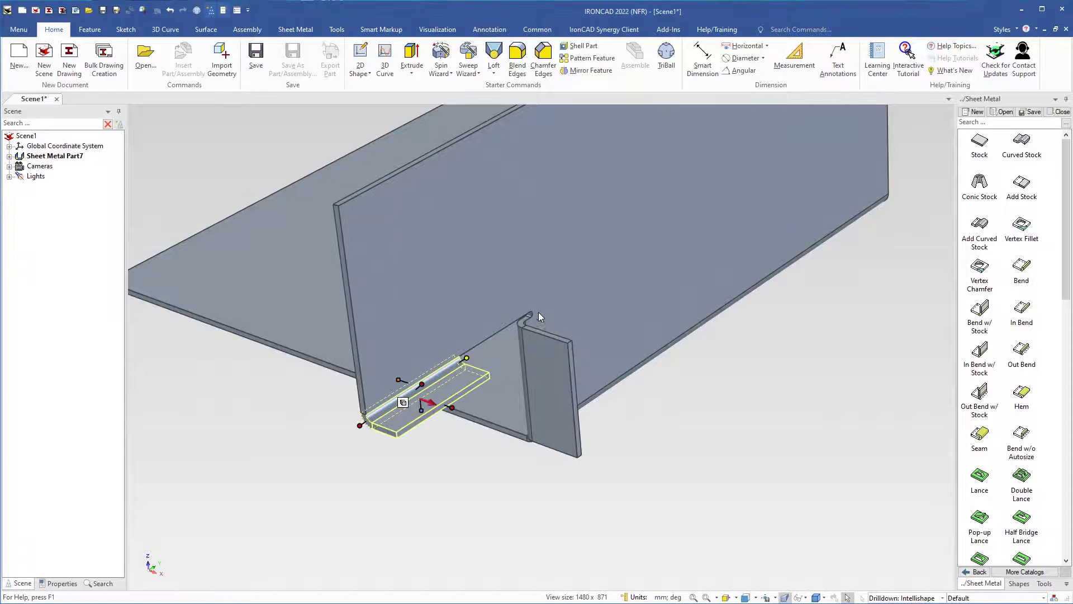
# Set the new bend's stock length to 20 mm using the second length display option.
pyautogui.doubleClick(453, 404)
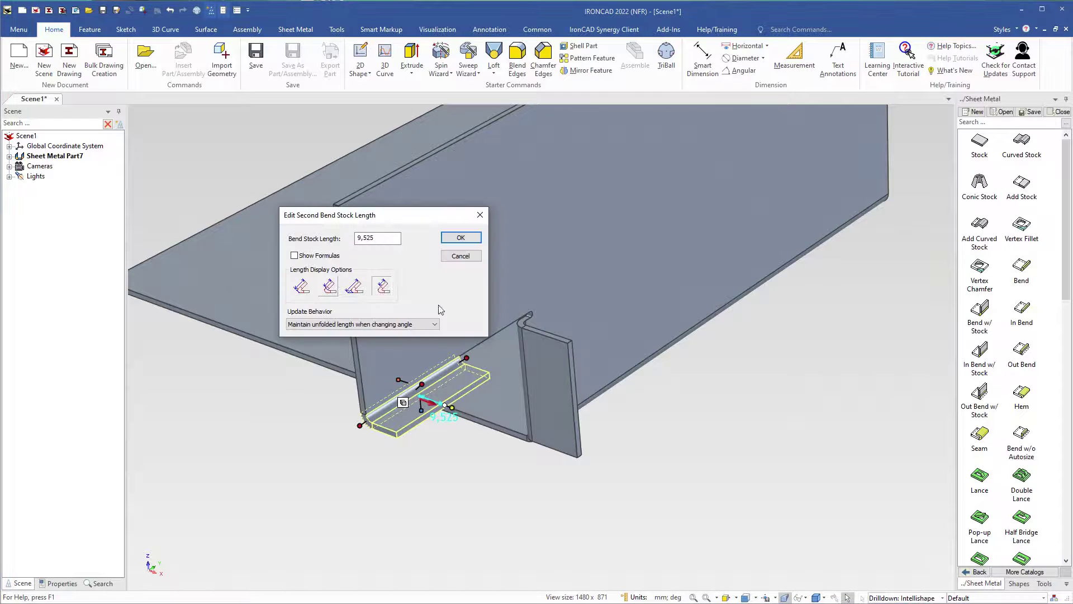
pyautogui.click(331, 289)
pyautogui.click(328, 286)
pyautogui.write('20')
pyautogui.press('Return')
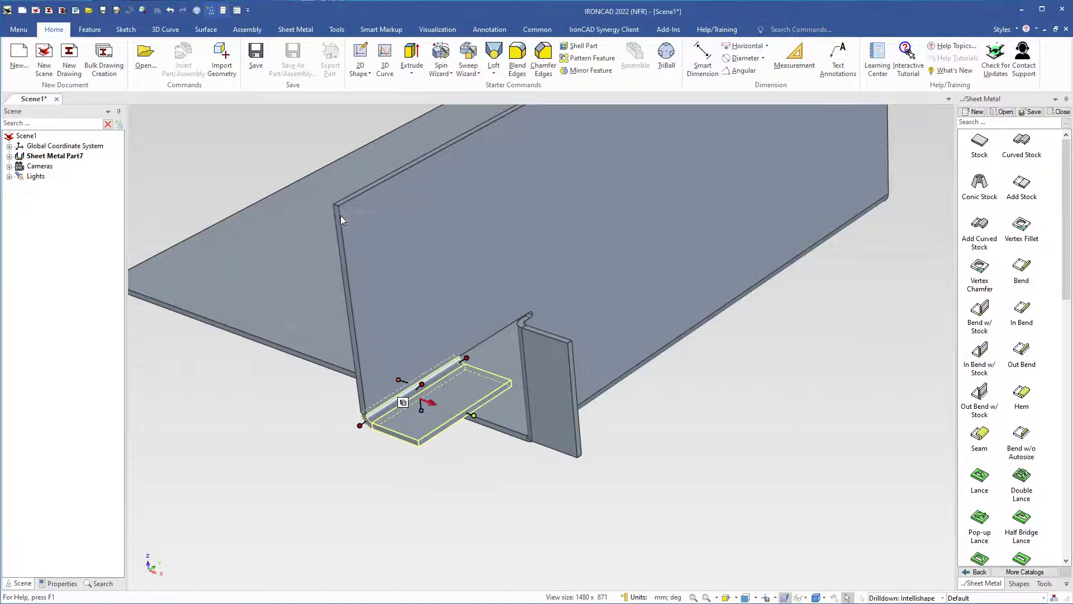
# Give the inner end of the extension's lower bend a rounded relief, 2 mm wide and 2.5 mm deep.
pyautogui.scroll(2, 468, 371)
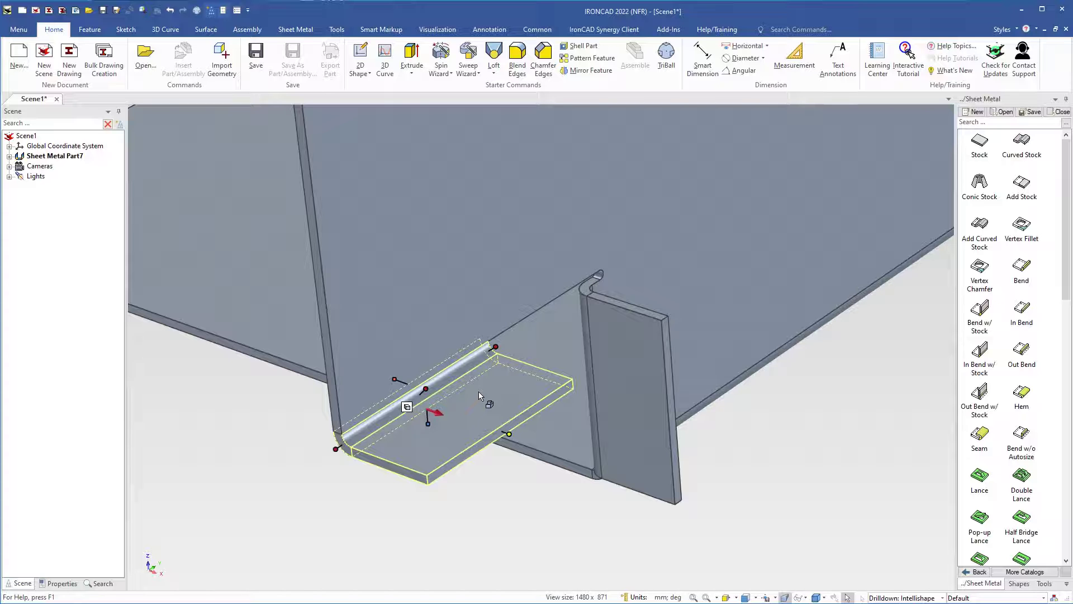
pyautogui.scroll(2, 482, 377)
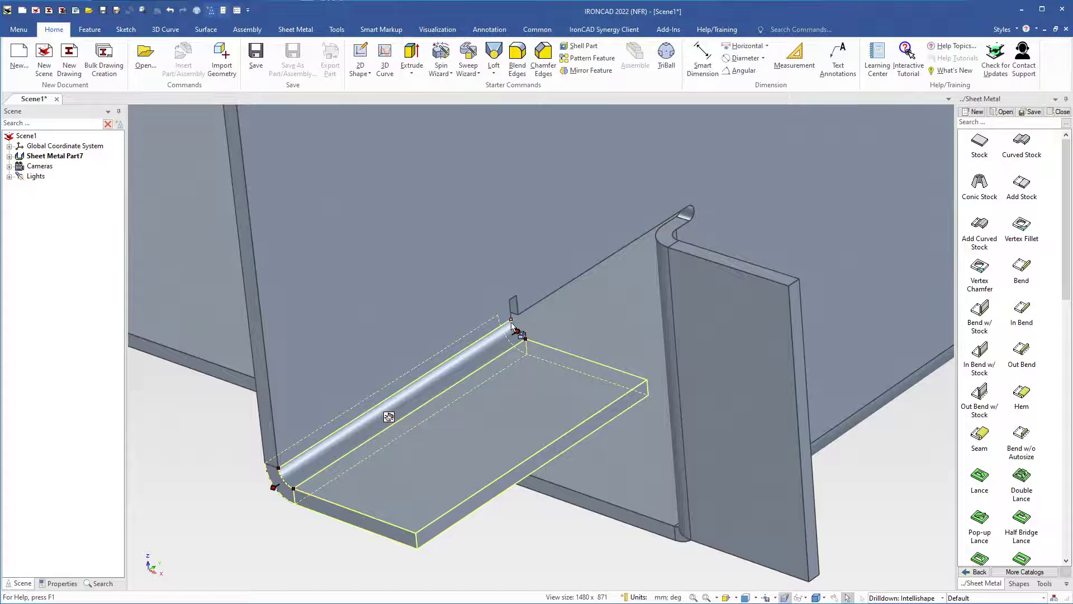
pyautogui.rightClick(512, 326)
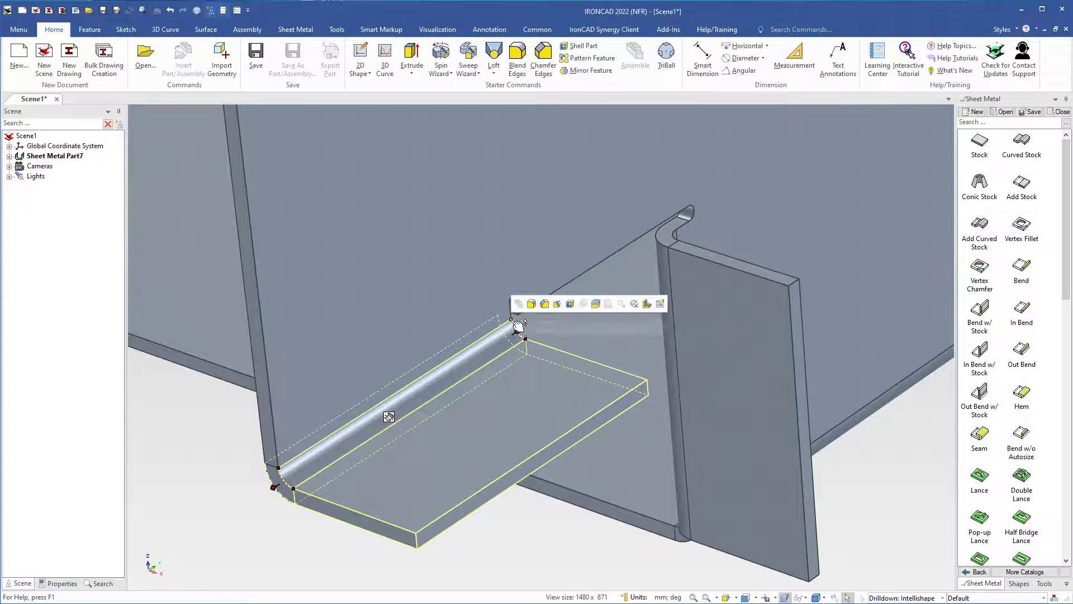
pyautogui.click(549, 328)
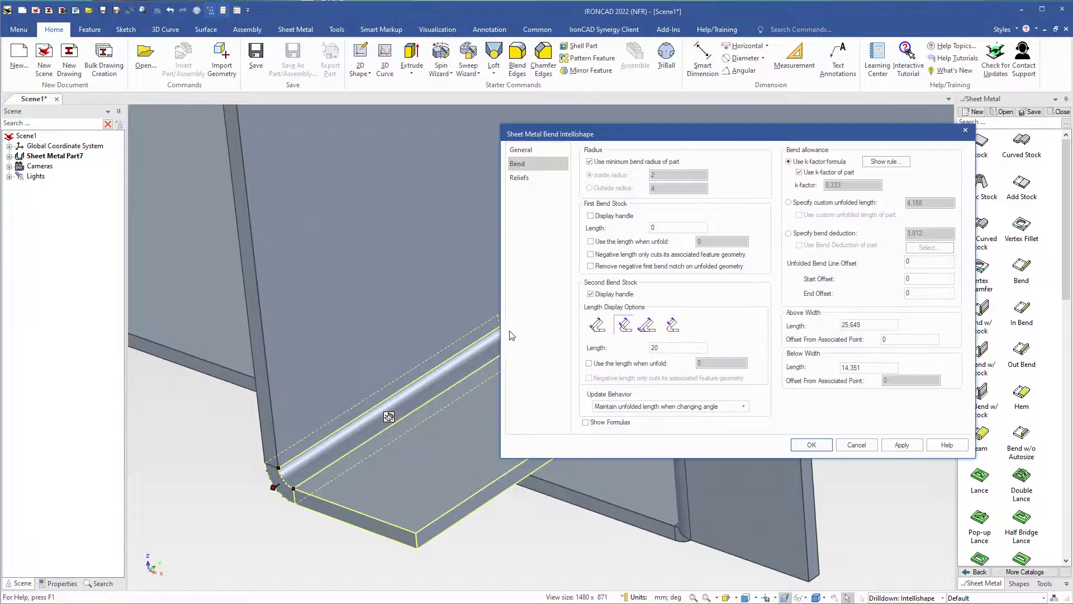
pyautogui.click(518, 178)
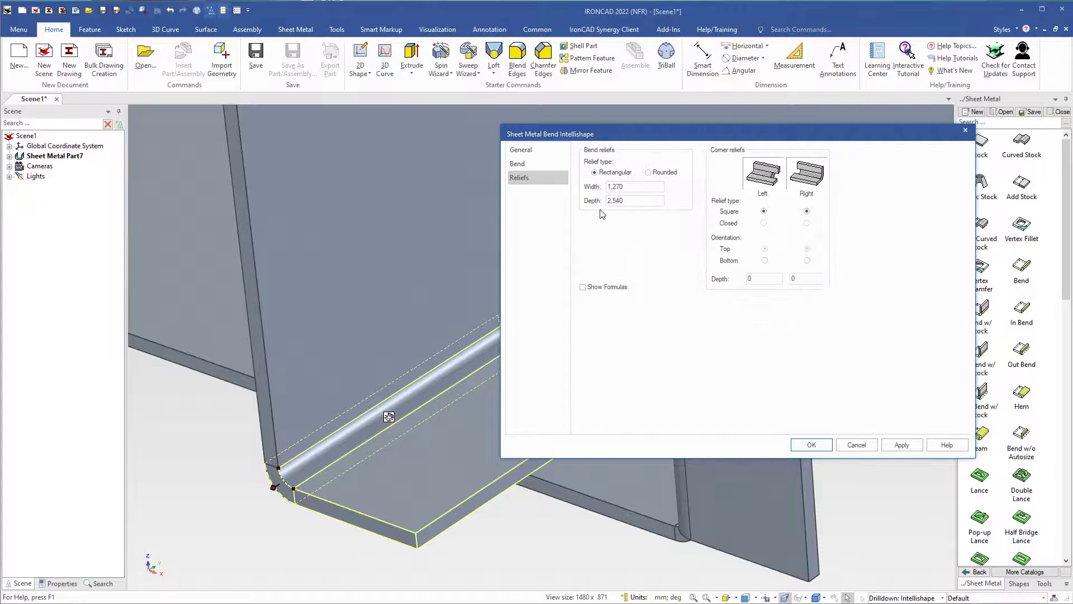
pyautogui.moveTo(640, 193); pyautogui.dragTo(607, 201)
pyautogui.write('22.5')
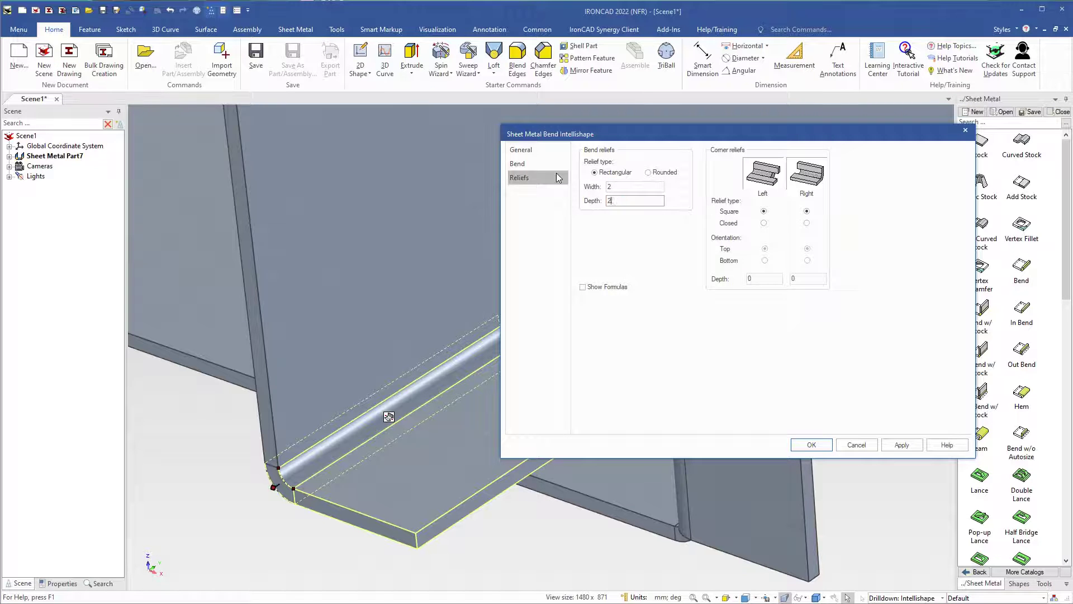
pyautogui.click(647, 173)
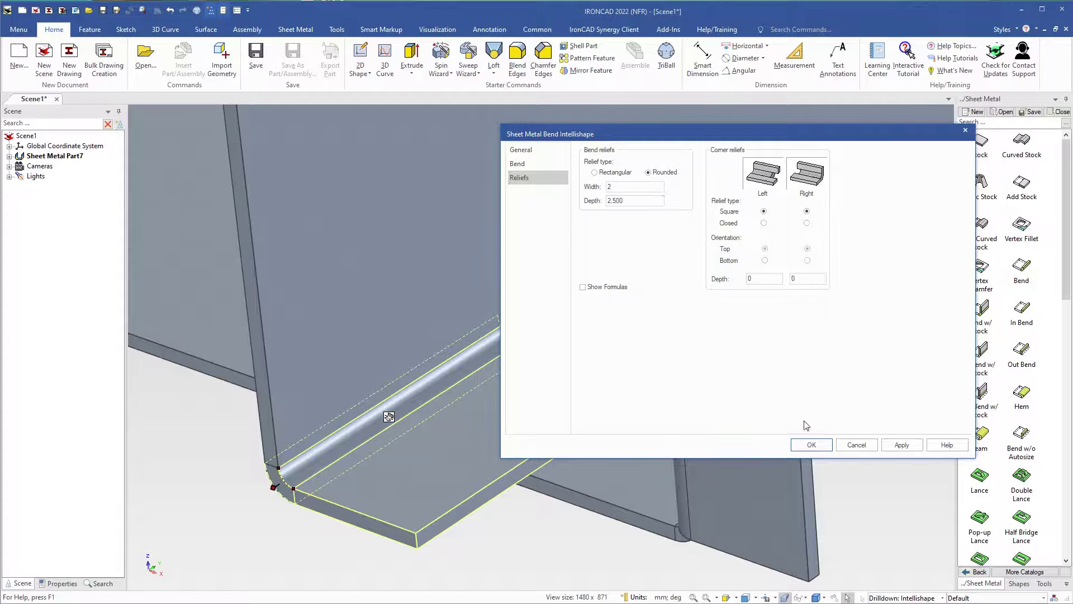
pyautogui.click(809, 444)
pyautogui.moveTo(530, 358); pyautogui.dragTo(451, 338, button='middle')
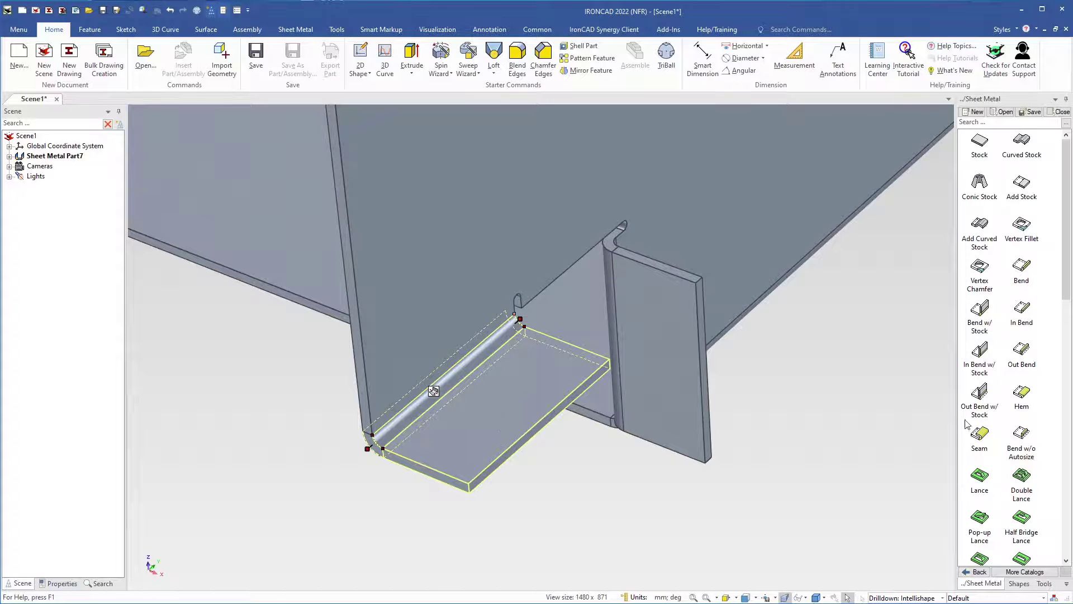
# Place a Round punch centrally on the lower tab's upper face, 20 mm from its inner end and 9 mm from its outer edge.
pyautogui.scroll(-5, 988, 414)
pyautogui.scroll(-7, 987, 410)
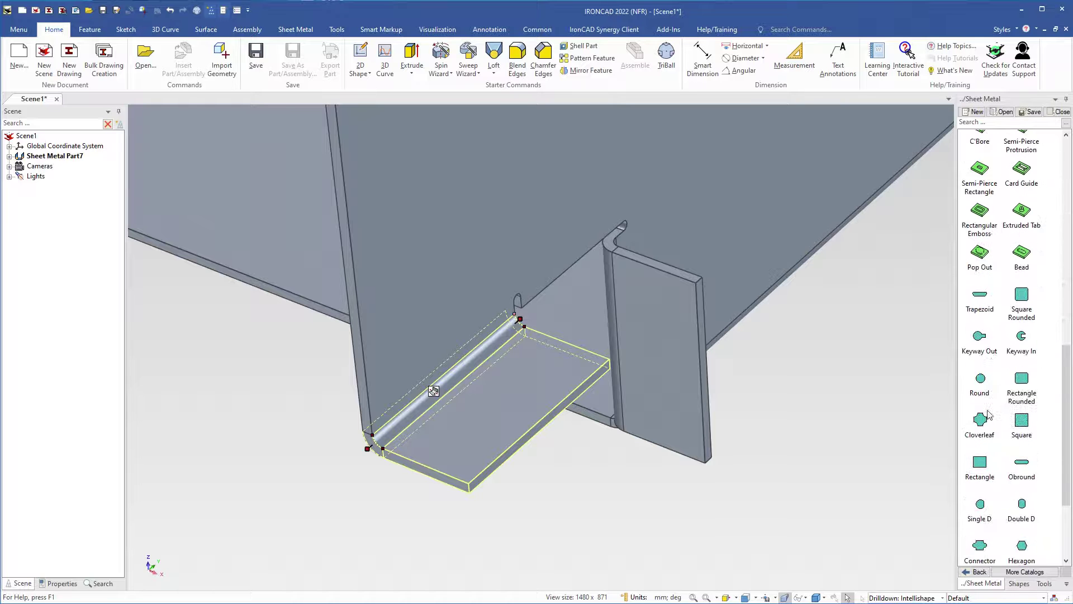
pyautogui.moveTo(984, 385); pyautogui.dragTo(496, 412)
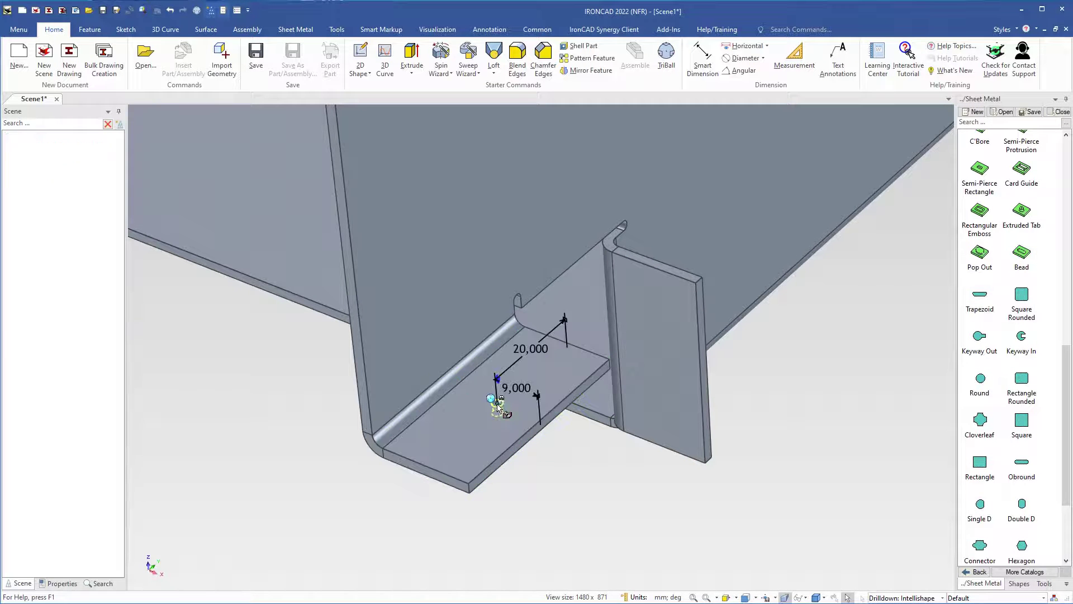
# Switch the round punch on the tab from a custom to a larger standard diameter in its tooling properties.
pyautogui.scroll(5, 503, 385)
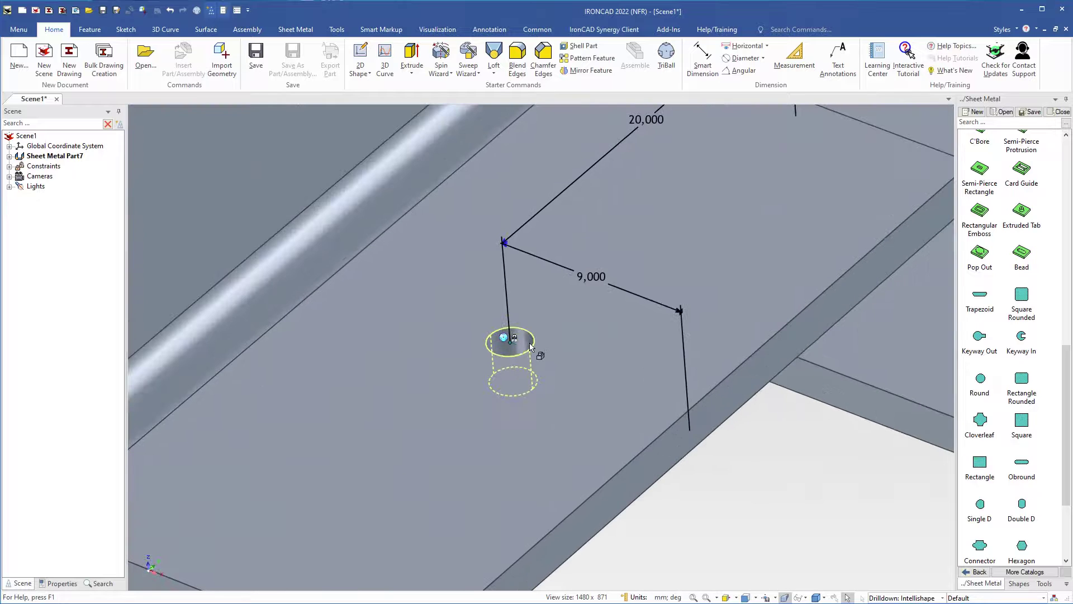
pyautogui.scroll(3, 530, 346)
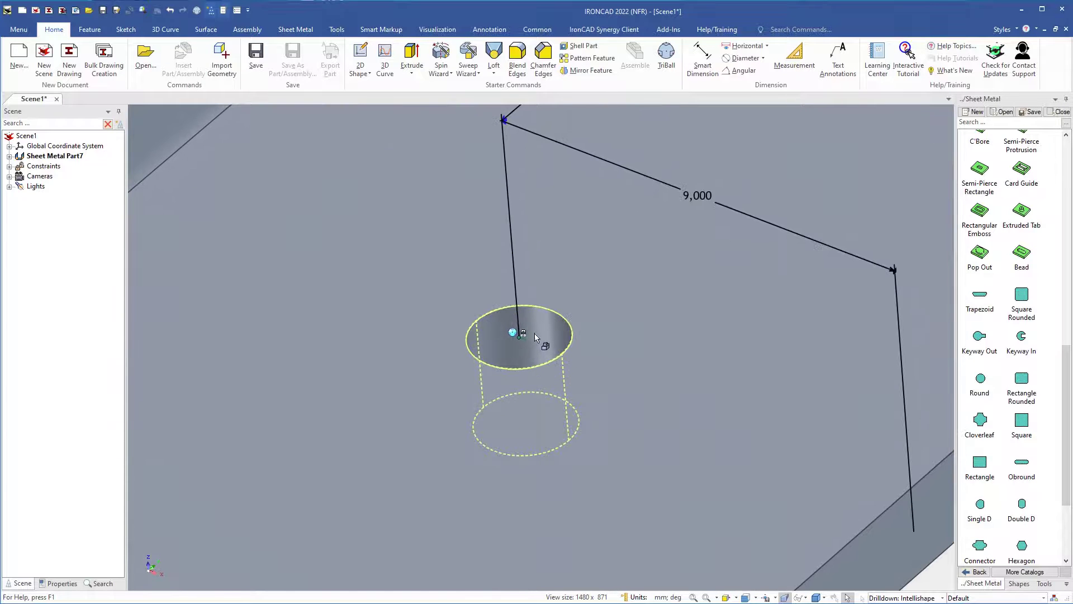
pyautogui.rightClick(536, 335)
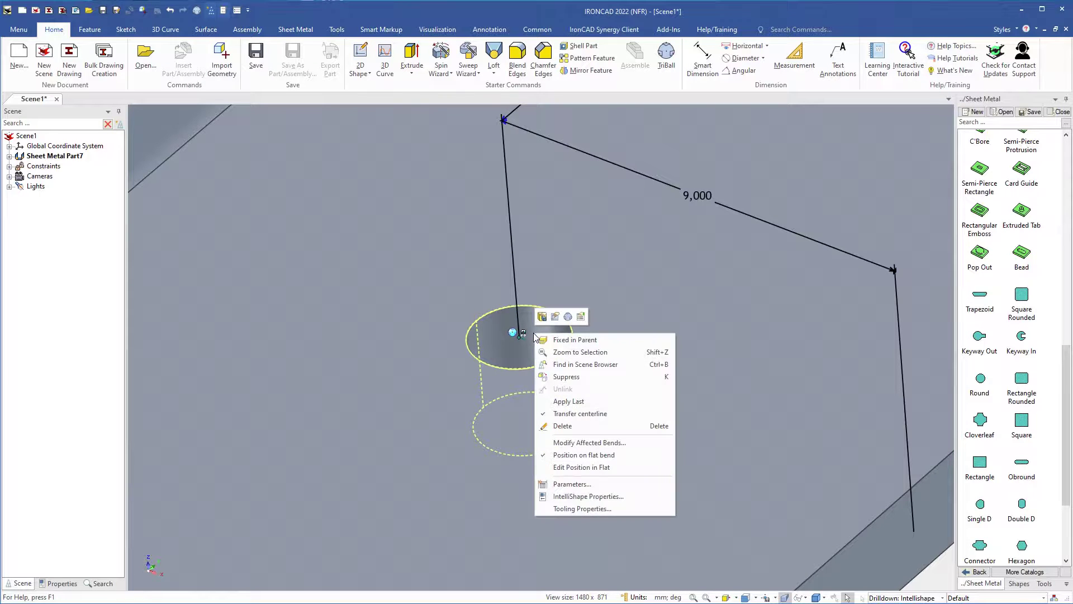
pyautogui.click(573, 508)
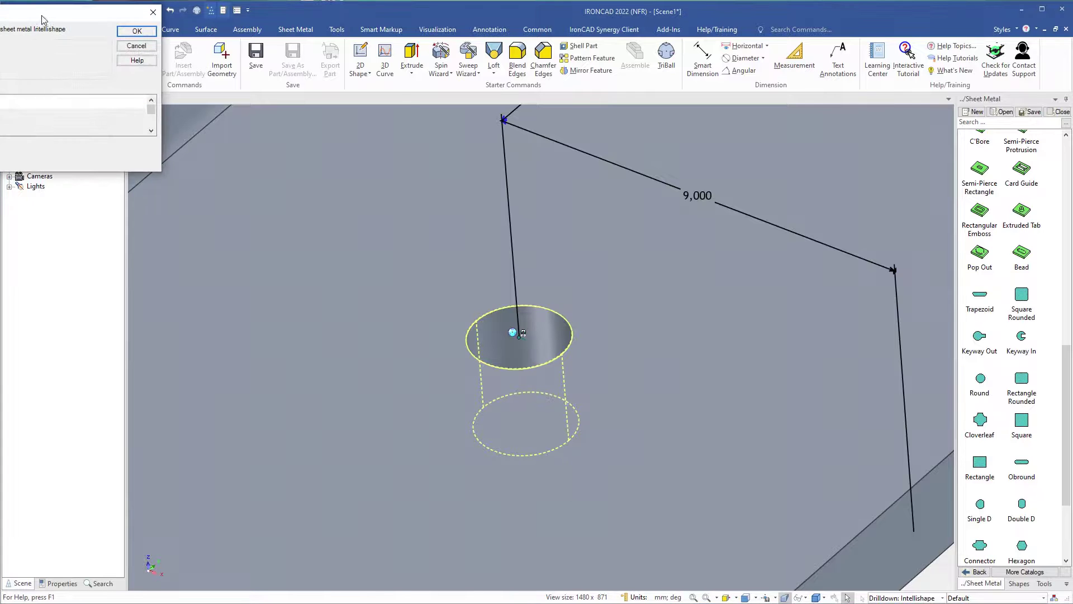
pyautogui.moveTo(611, 150); pyautogui.dragTo(607, 130)
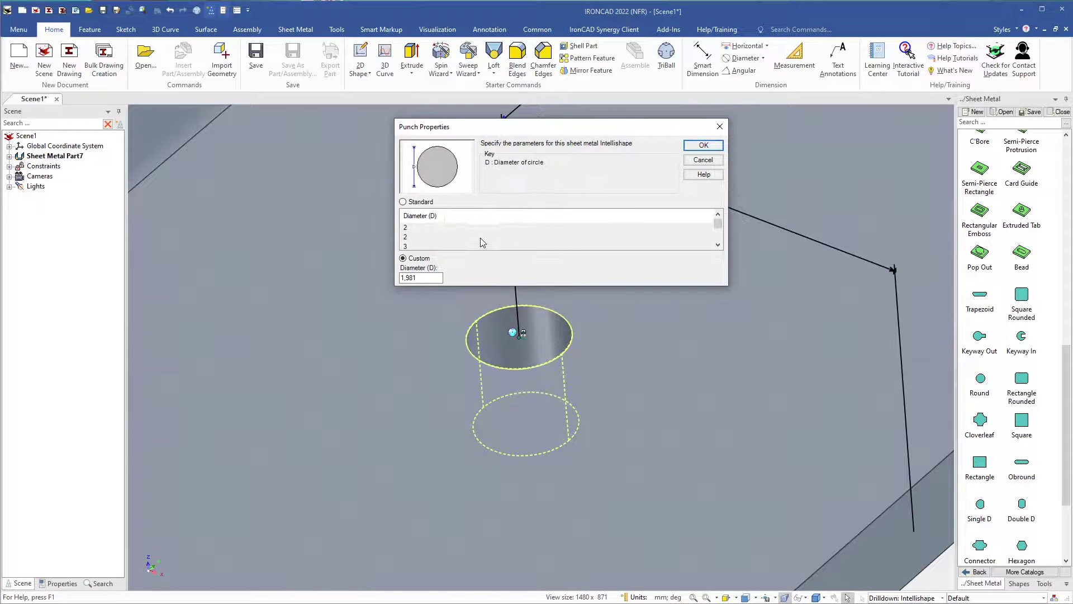
pyautogui.click(402, 202)
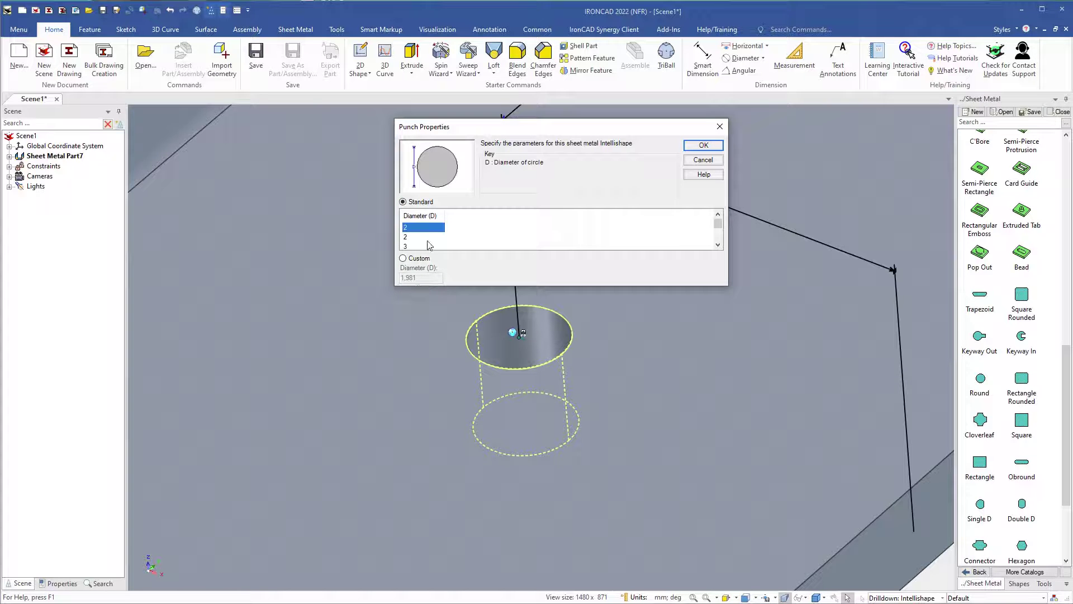
pyautogui.scroll(-2, 429, 238)
pyautogui.click(429, 236)
pyautogui.click(703, 146)
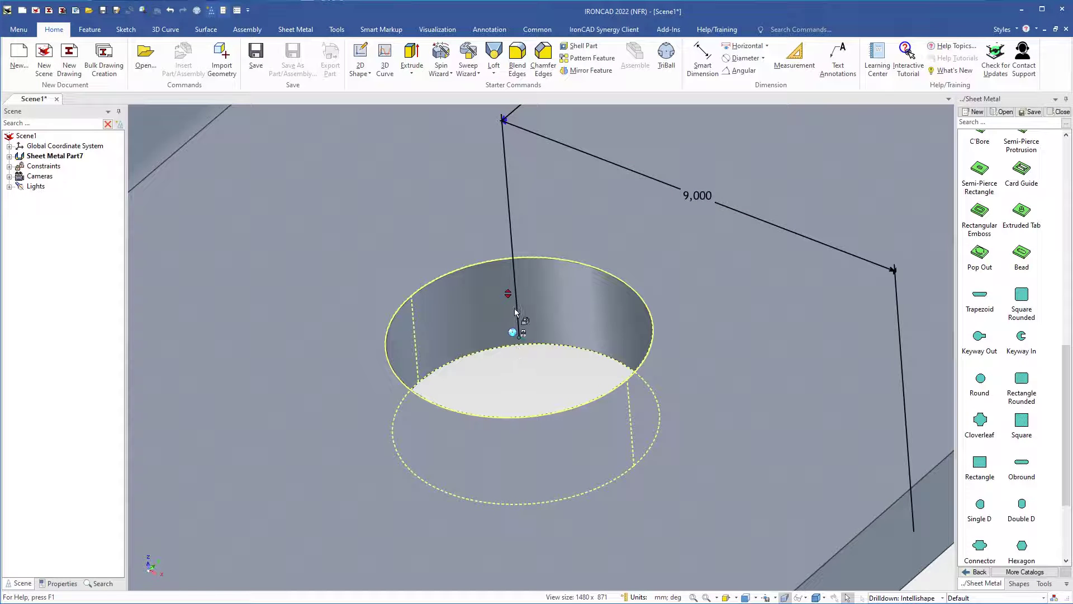
pyautogui.scroll(3, 491, 302)
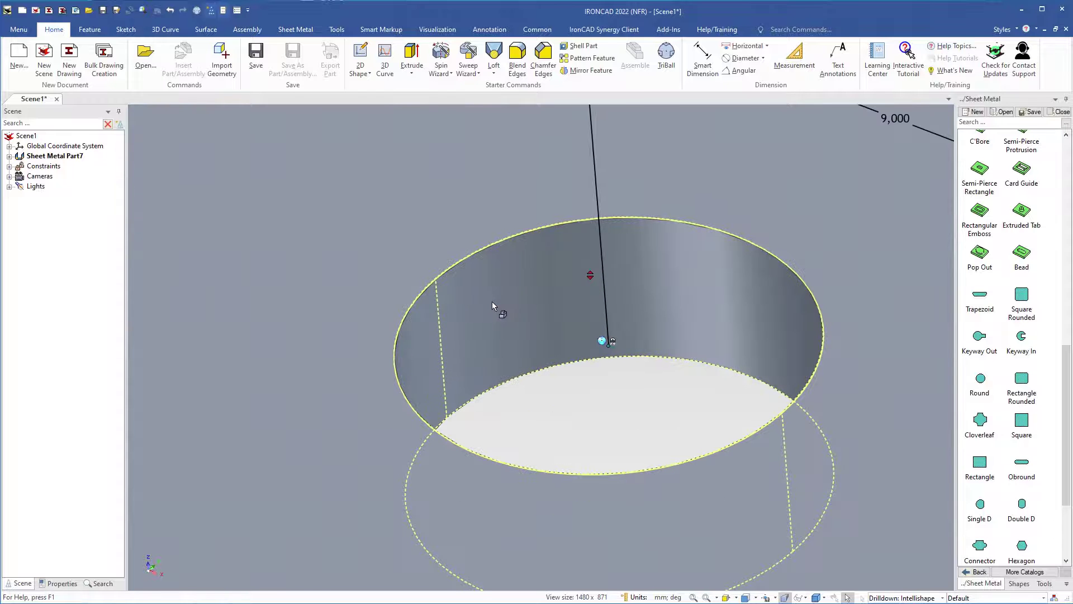
pyautogui.moveTo(596, 282); pyautogui.dragTo(596, 282)
pyautogui.scroll(-10, 625, 327)
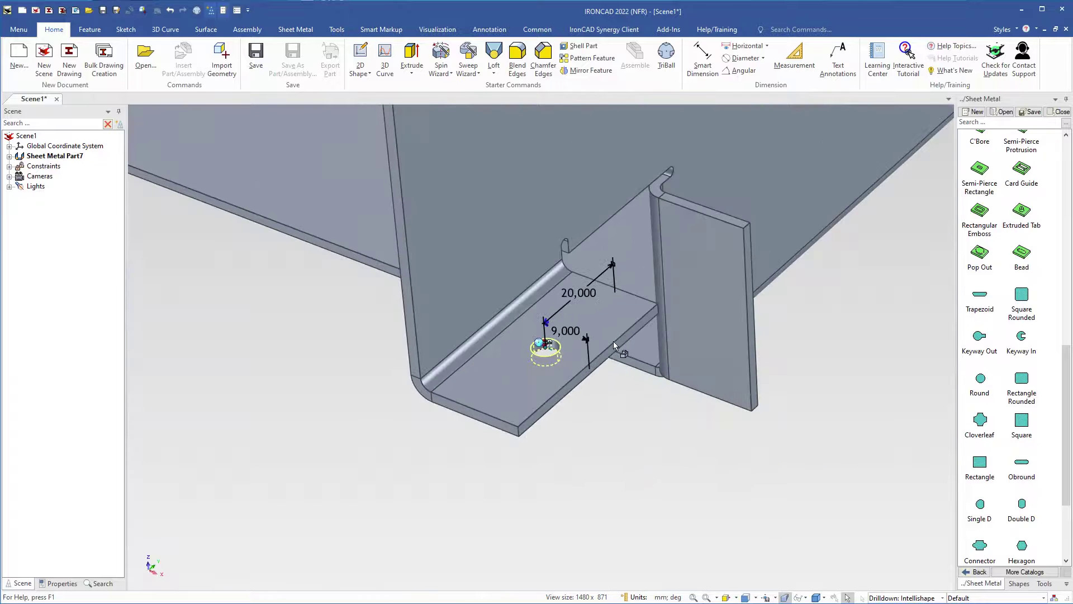
# Chamfer the upper outer corner of the tall flange's extension with a 10 mm by 10 mm Vertex Chamfer.
pyautogui.scroll(-4, 612, 340)
pyautogui.moveTo(612, 341); pyautogui.dragTo(531, 330, button='middle')
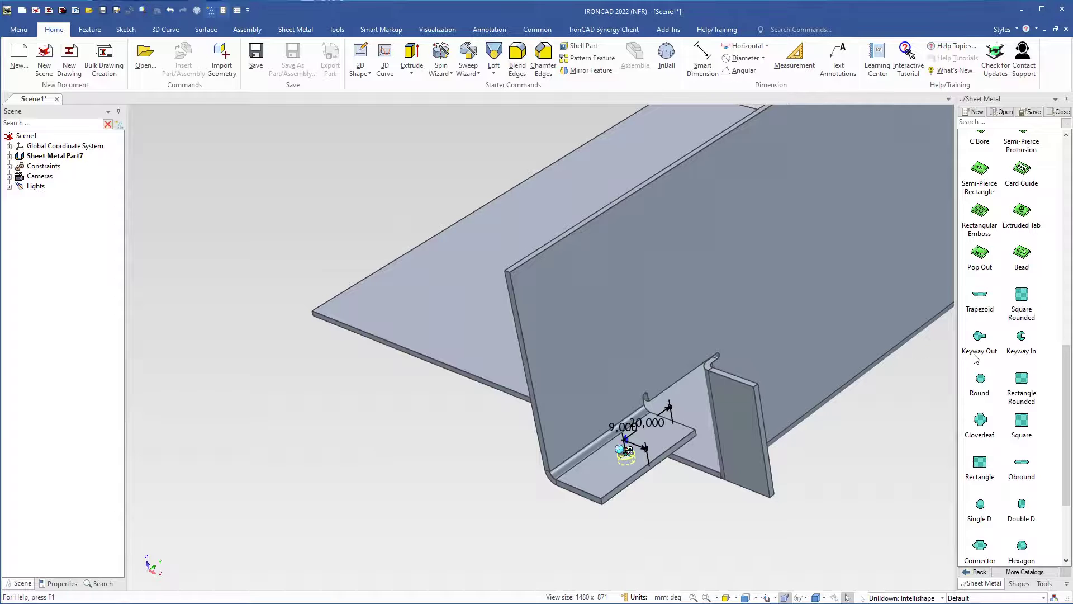
pyautogui.scroll(10, 976, 358)
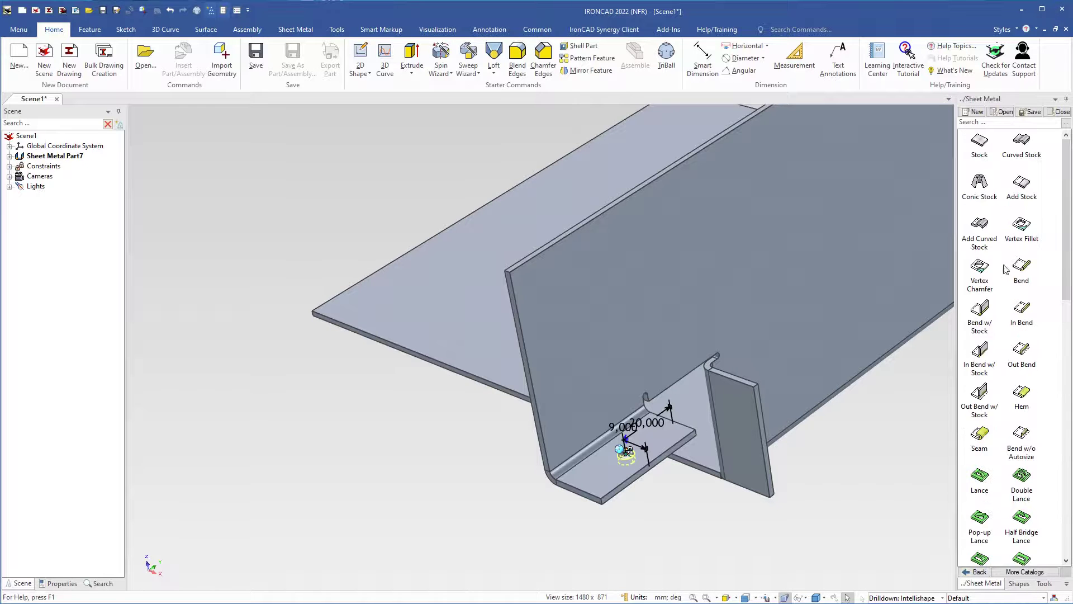
pyautogui.moveTo(980, 268); pyautogui.dragTo(511, 273)
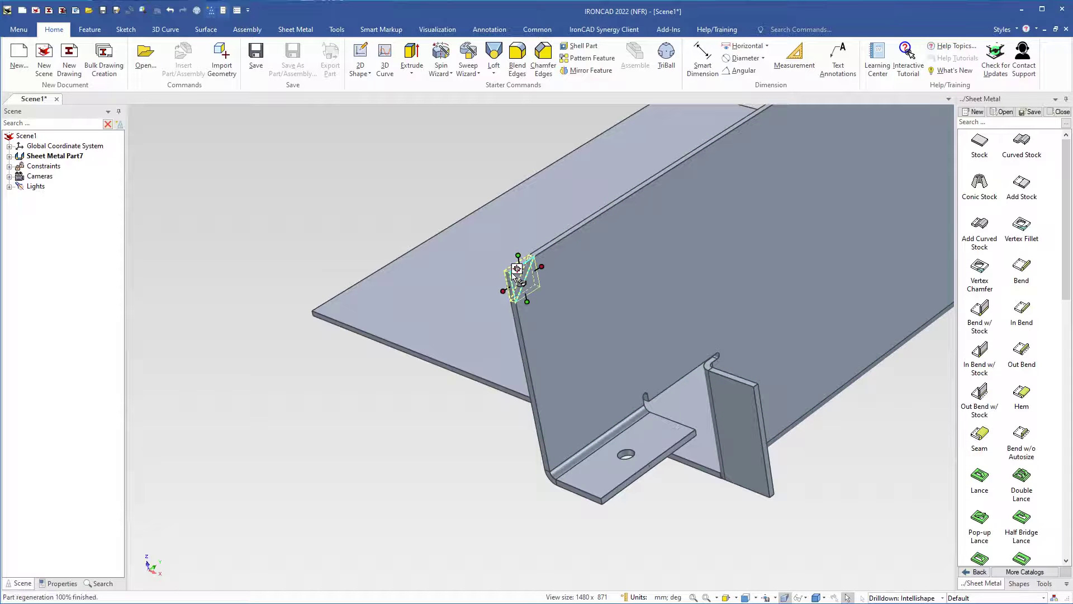
pyautogui.click(548, 266)
pyautogui.write('10')
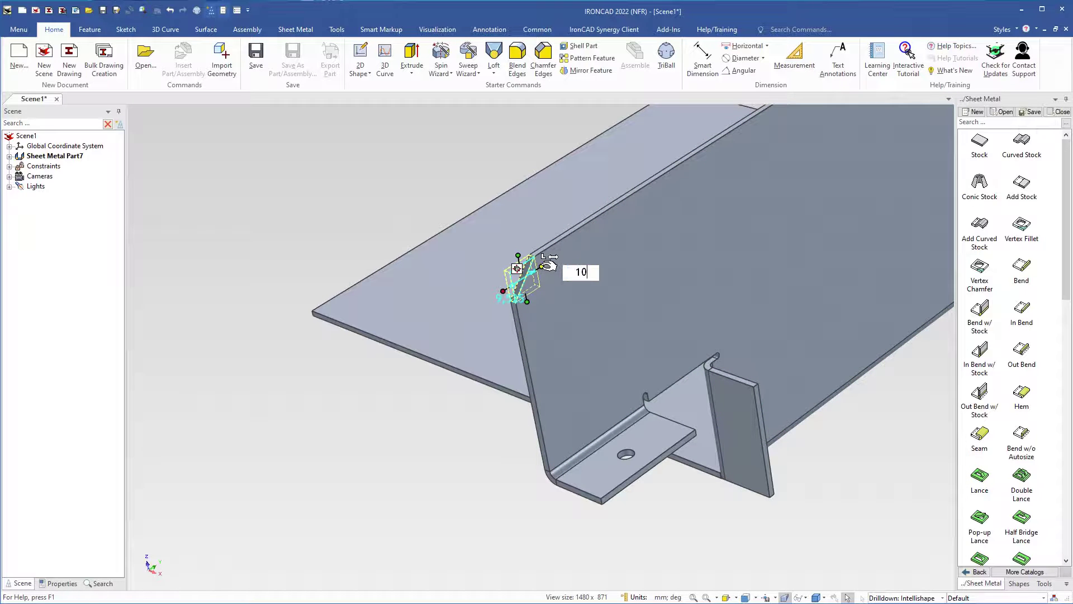
pyautogui.press('Return')
pyautogui.click(532, 297)
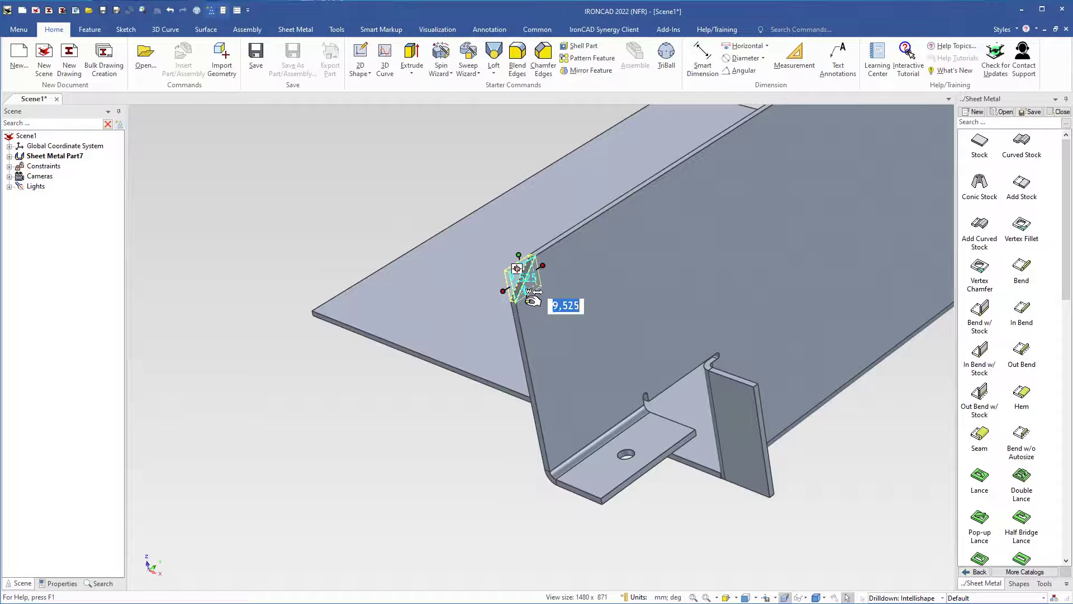
pyautogui.write('10')
pyautogui.press('Return')
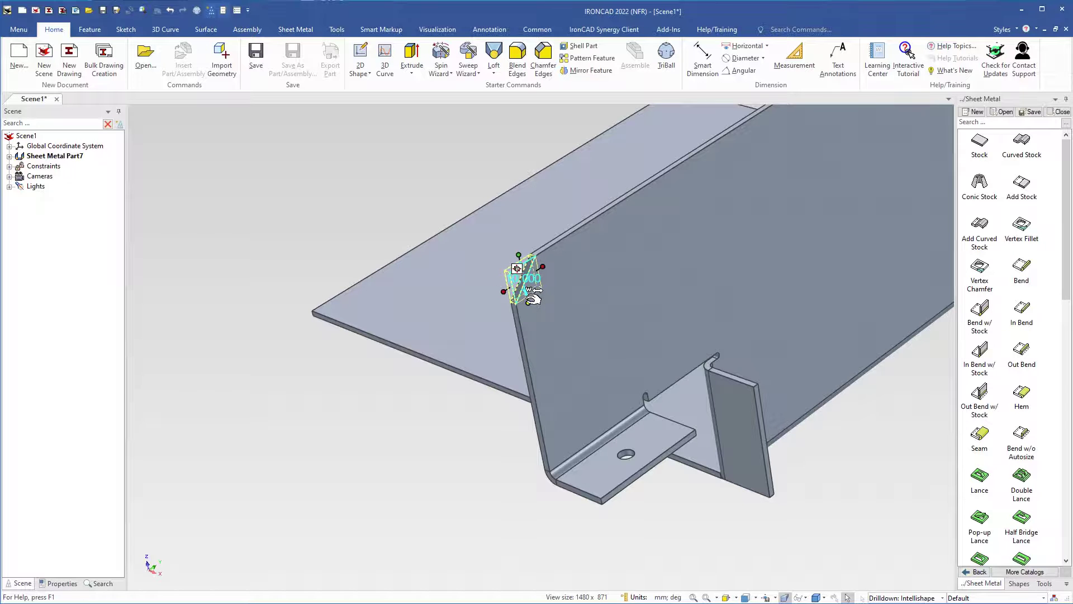
pyautogui.moveTo(558, 364); pyautogui.dragTo(639, 323, button='middle')
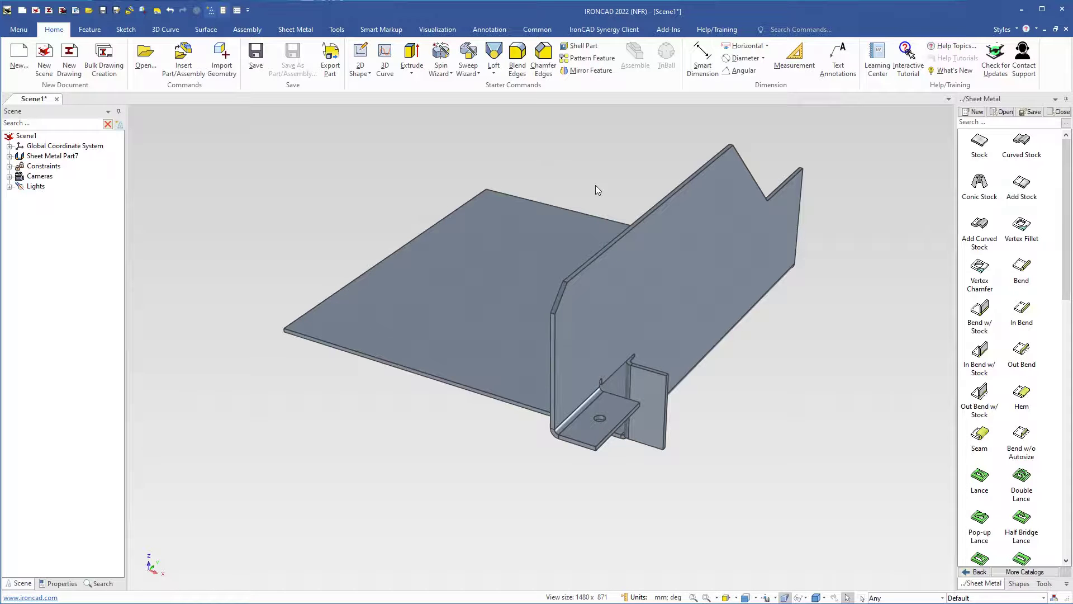
# Start a Mirror Feature on the sheet metal part, with the mirror plane at the midpoint of the base plate's front edge.
pyautogui.click(584, 71)
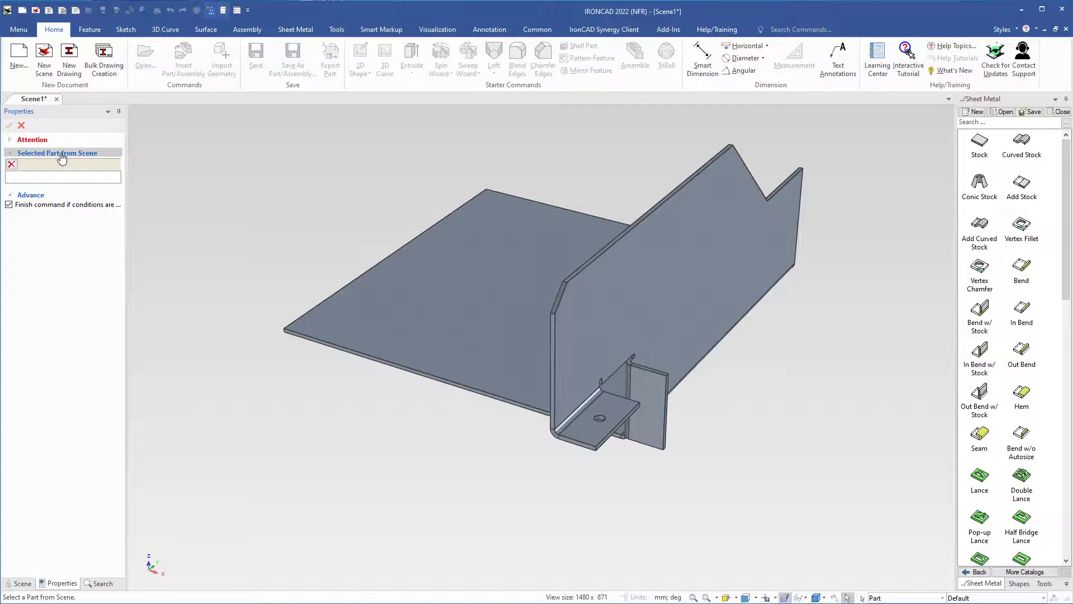
pyautogui.click(462, 319)
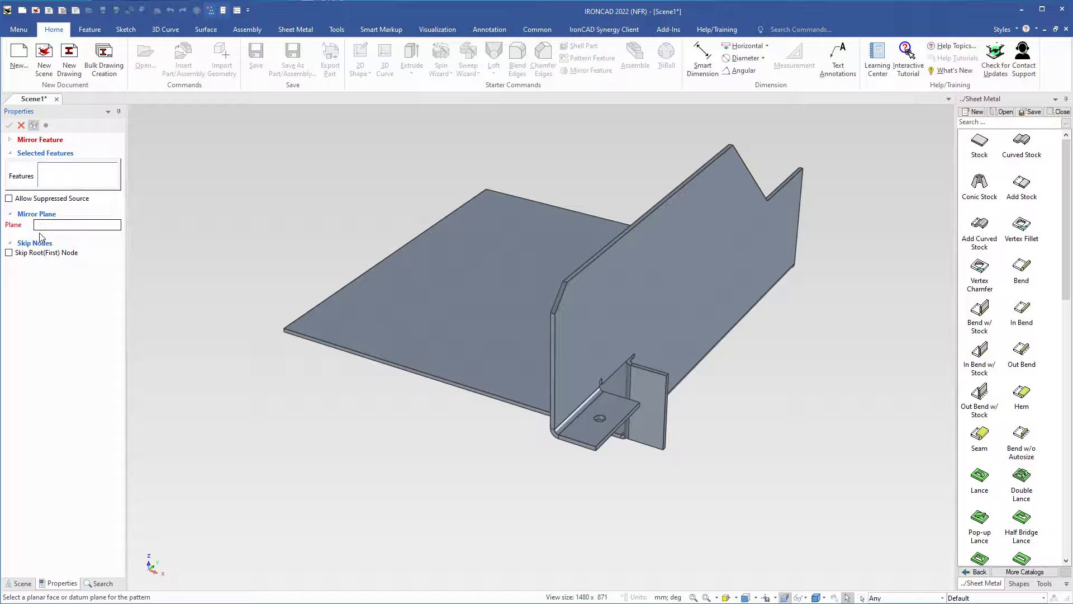
pyautogui.click(443, 380)
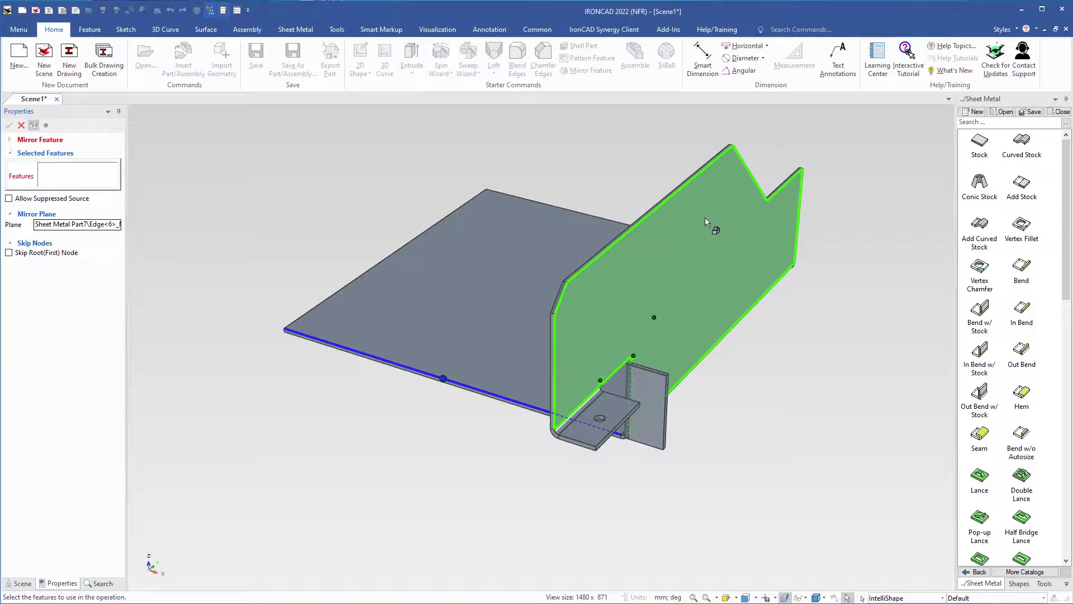
# Mirror the corner cutout, flange bend, extension stock, chamfer, both small bends and the punched hole to the plate's opposite side.
pyautogui.click(775, 190)
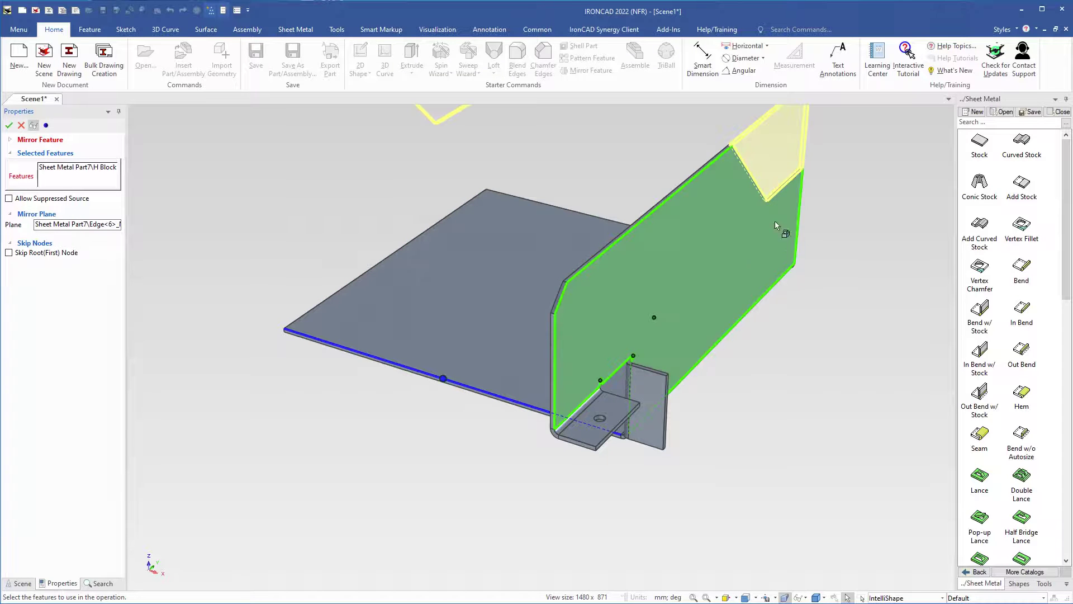
pyautogui.click(746, 267)
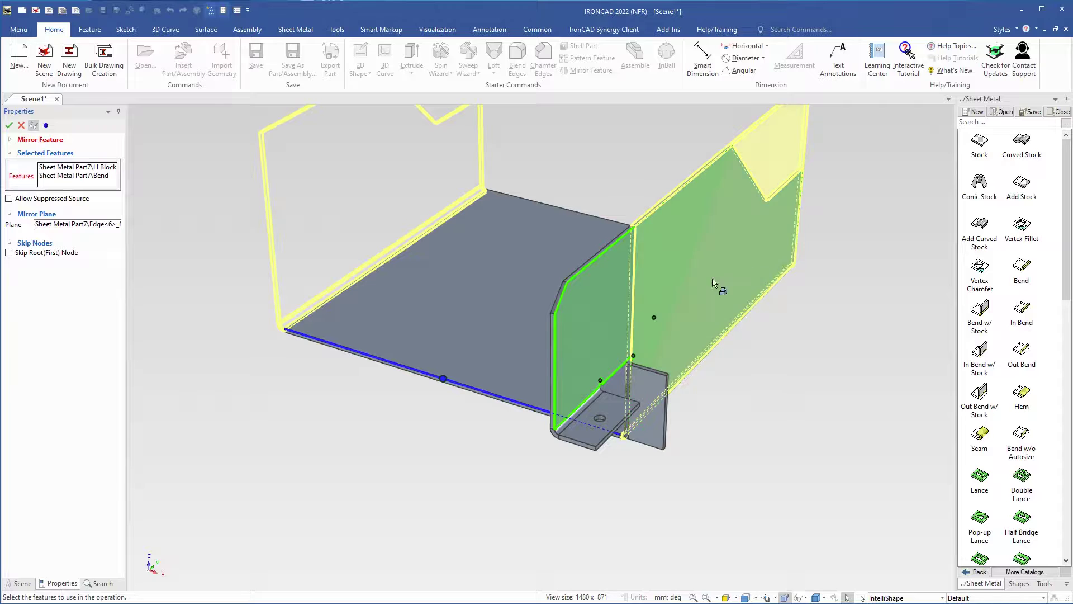
pyautogui.click(582, 337)
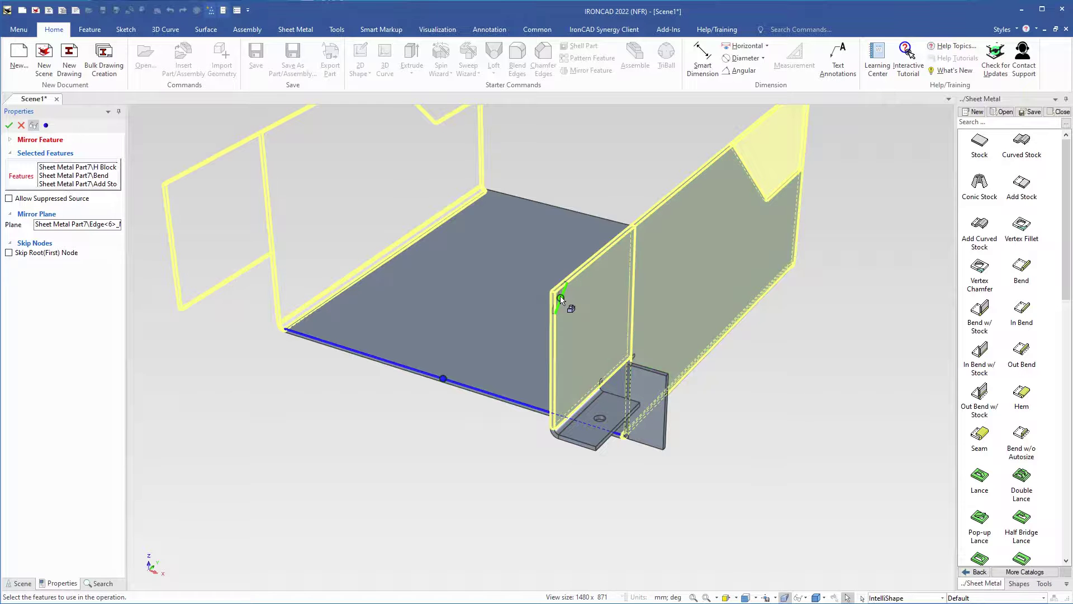
pyautogui.moveTo(579, 370); pyautogui.dragTo(556, 363, button='middle')
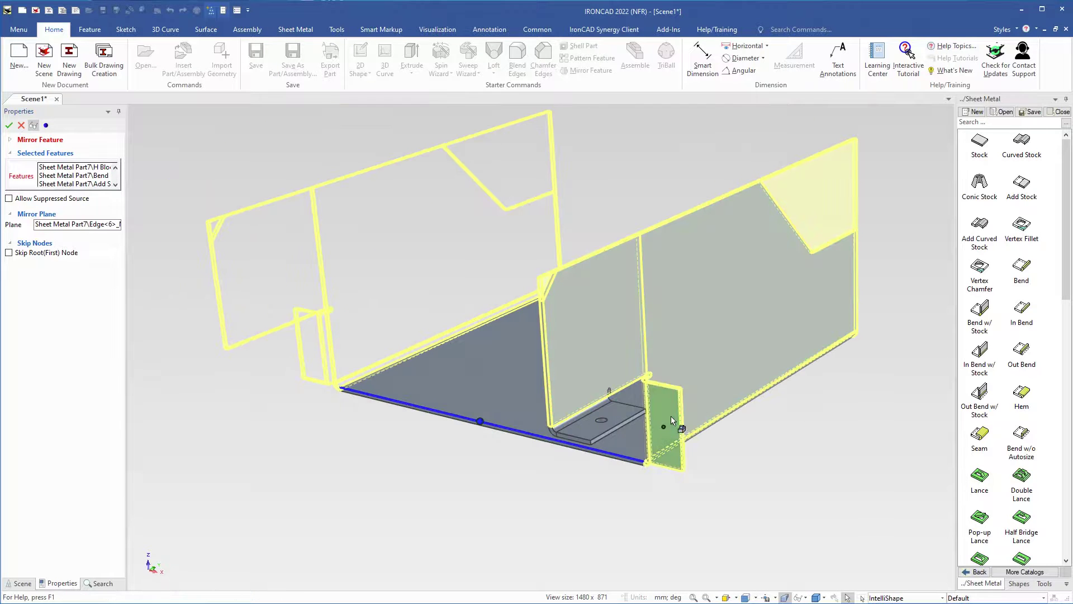
pyautogui.scroll(2, 619, 427)
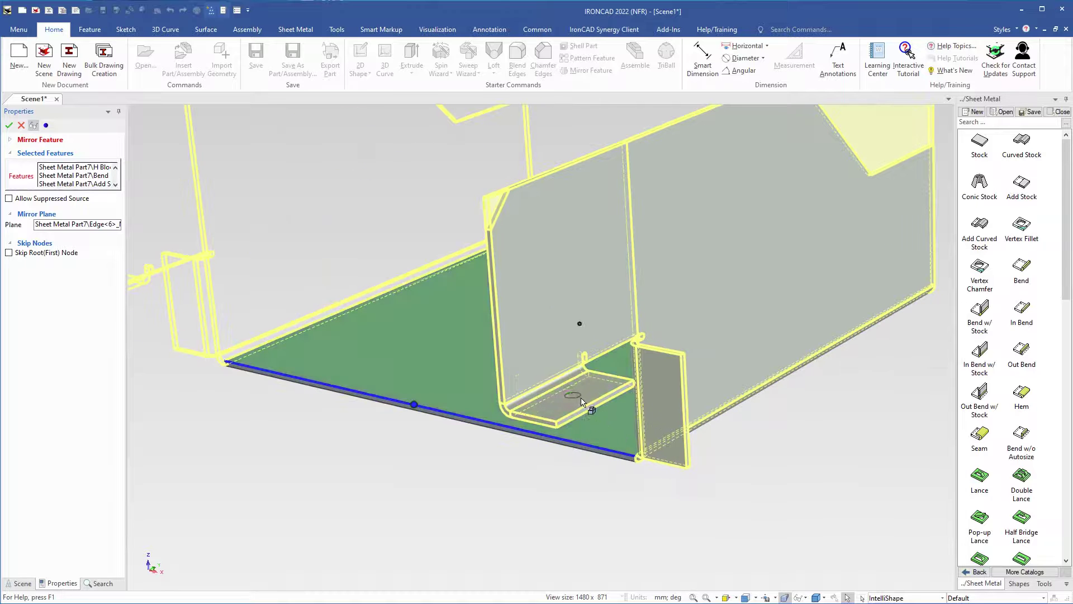
pyautogui.scroll(-5, 540, 401)
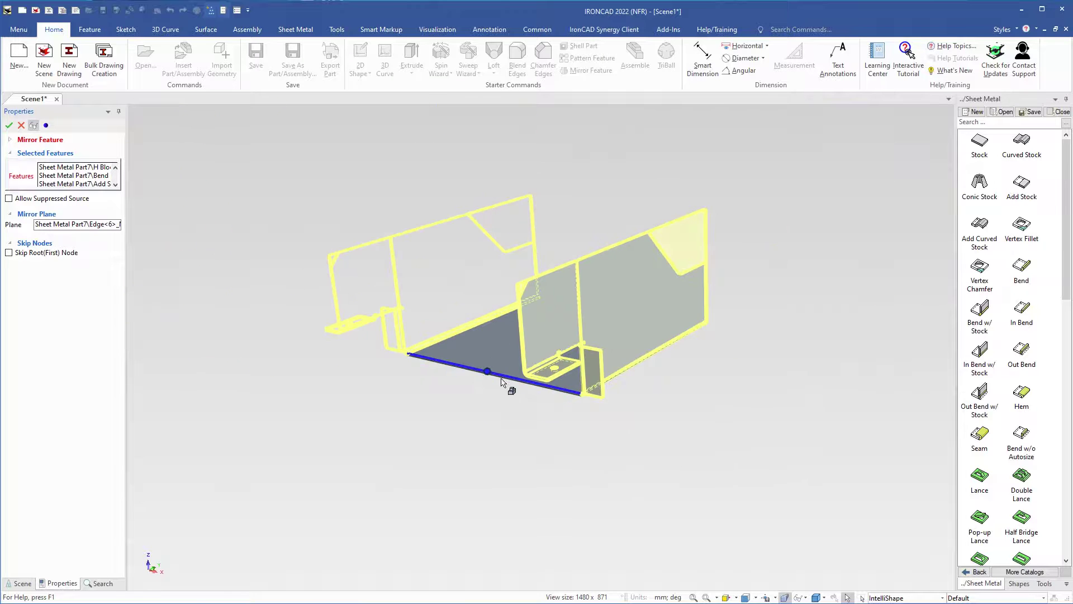
pyautogui.moveTo(510, 388)
pyautogui.mouseDown(button='middle')
pyautogui.moveTo(522, 376)
pyautogui.moveTo(630, 391)
pyautogui.moveTo(623, 410)
pyautogui.moveTo(568, 407)
pyautogui.moveTo(517, 381)
pyautogui.mouseUp(button='middle')
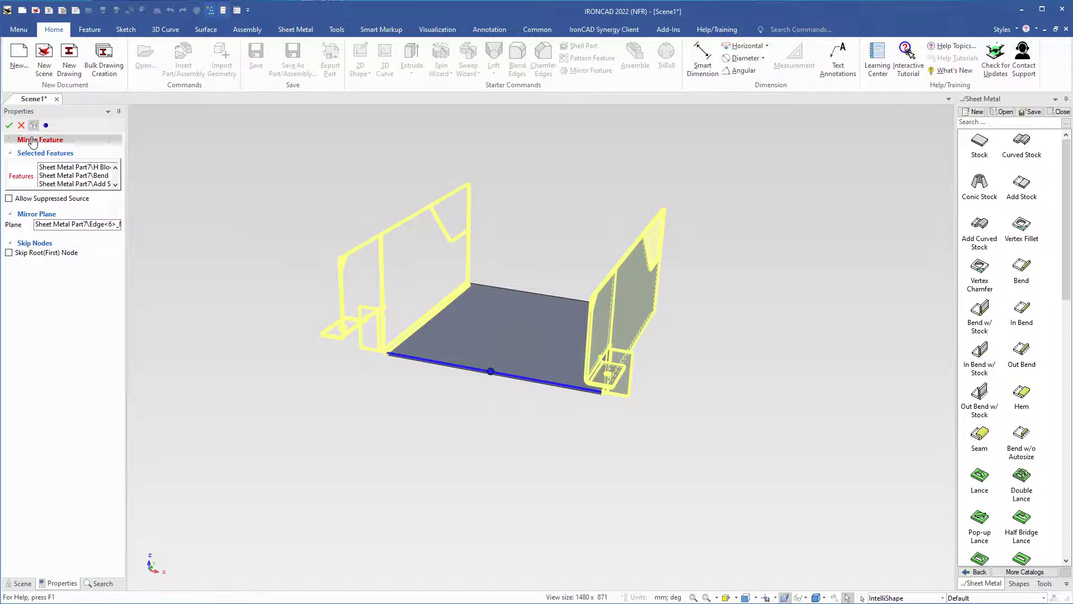
pyautogui.click(9, 125)
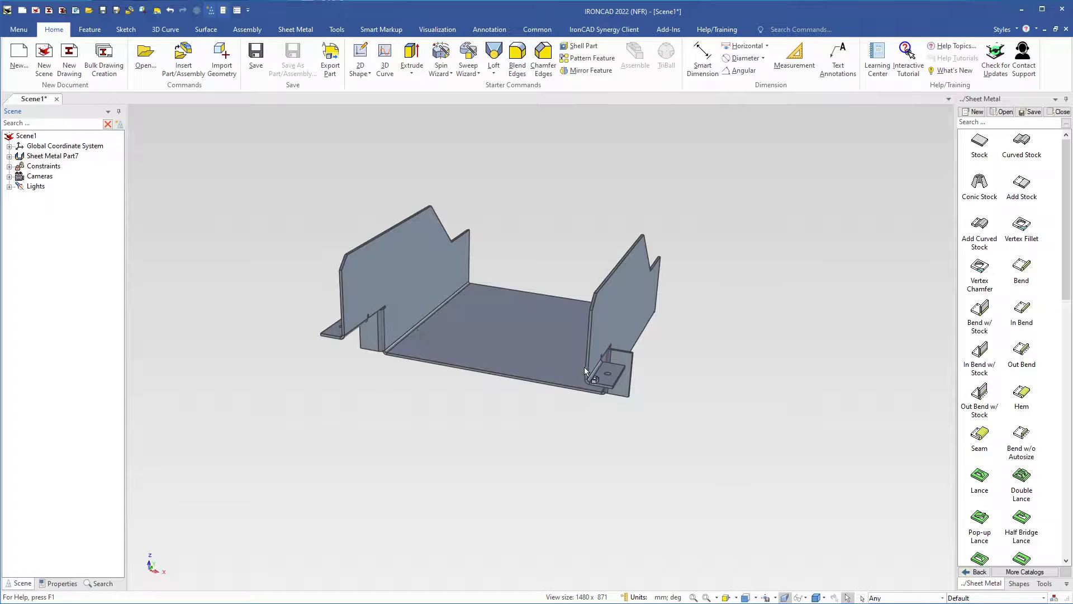
# Set the bend stock length of the original side's vertical tab to 40 mm.
pyautogui.scroll(3, 419, 346)
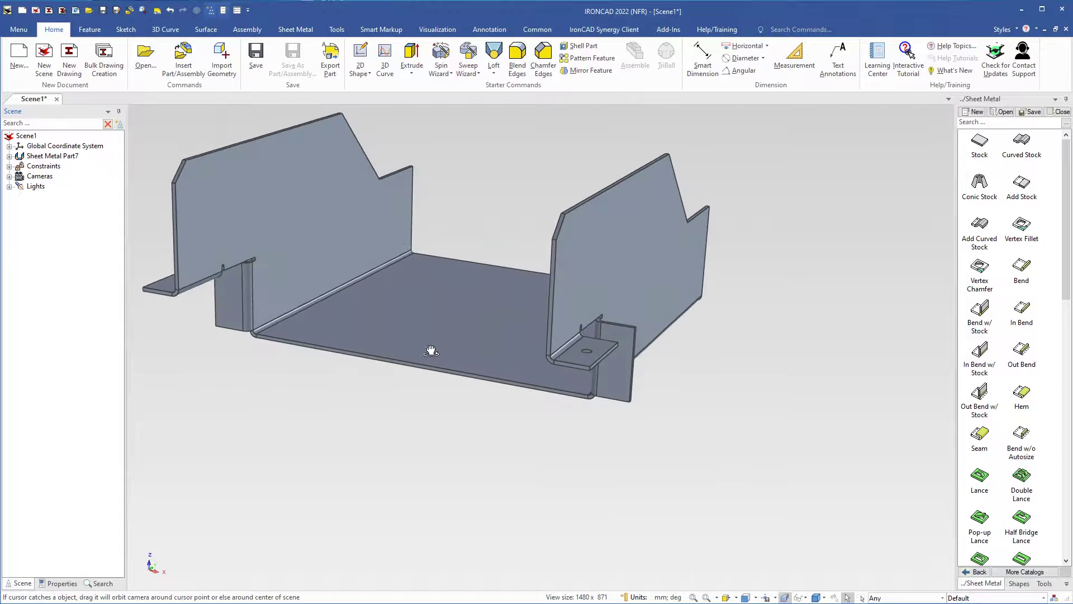
pyautogui.click(618, 374)
pyautogui.click(619, 372)
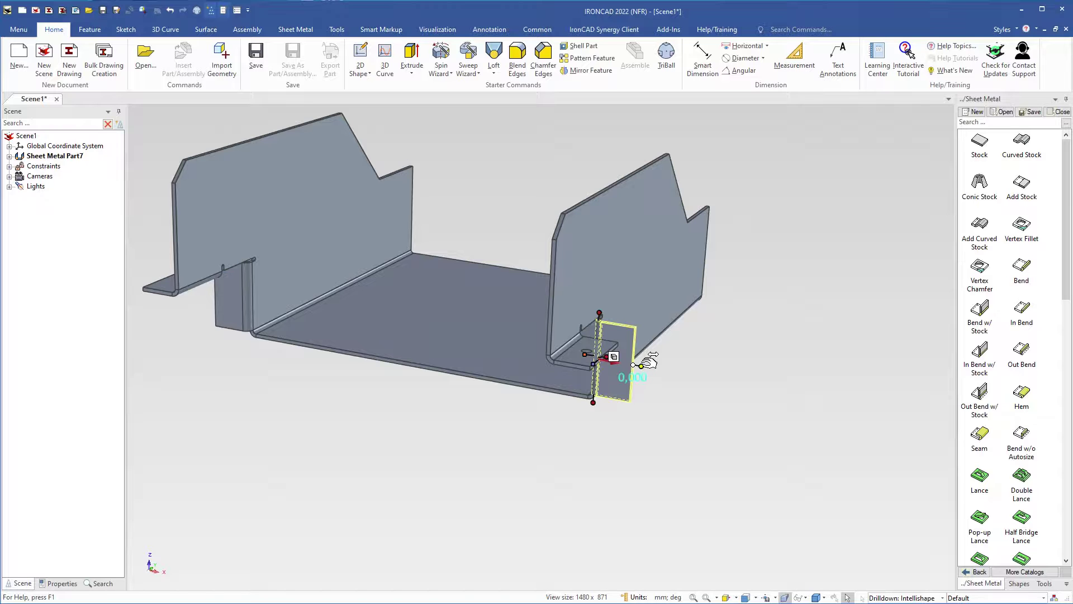
pyautogui.click(647, 365)
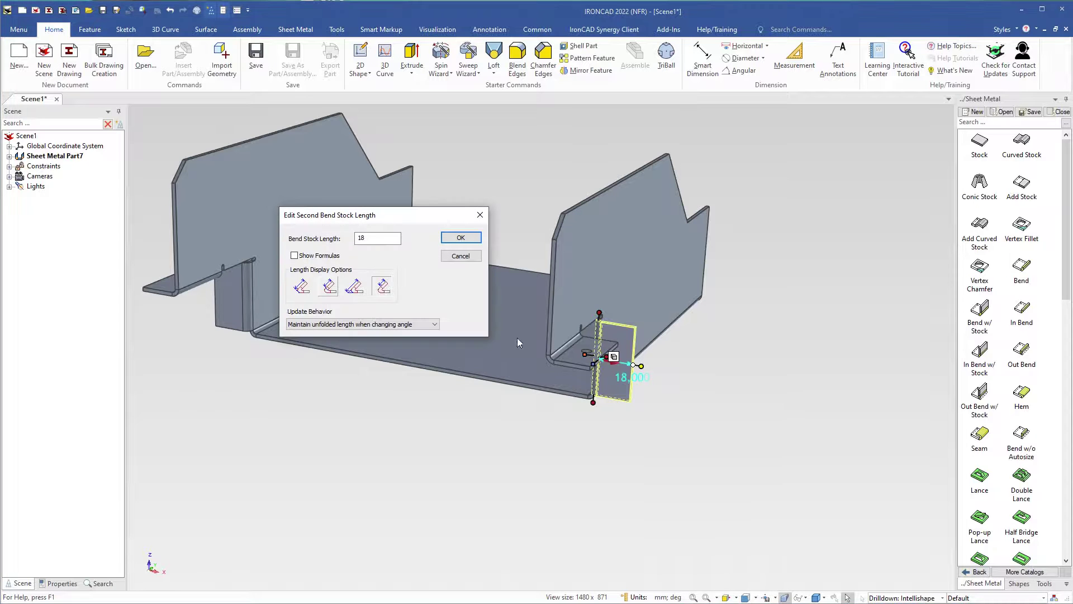
pyautogui.doubleClick(372, 238)
pyautogui.press('Return')
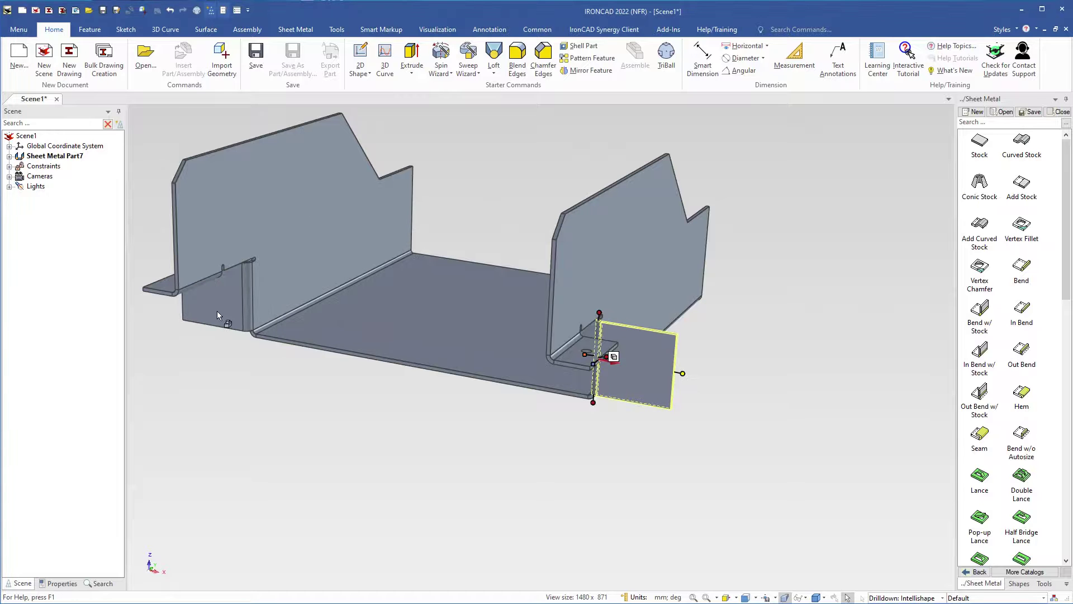
# Swing the vertical tab's bend freehand to about 122° and reset its angle to 90°.
pyautogui.scroll(3, 575, 376)
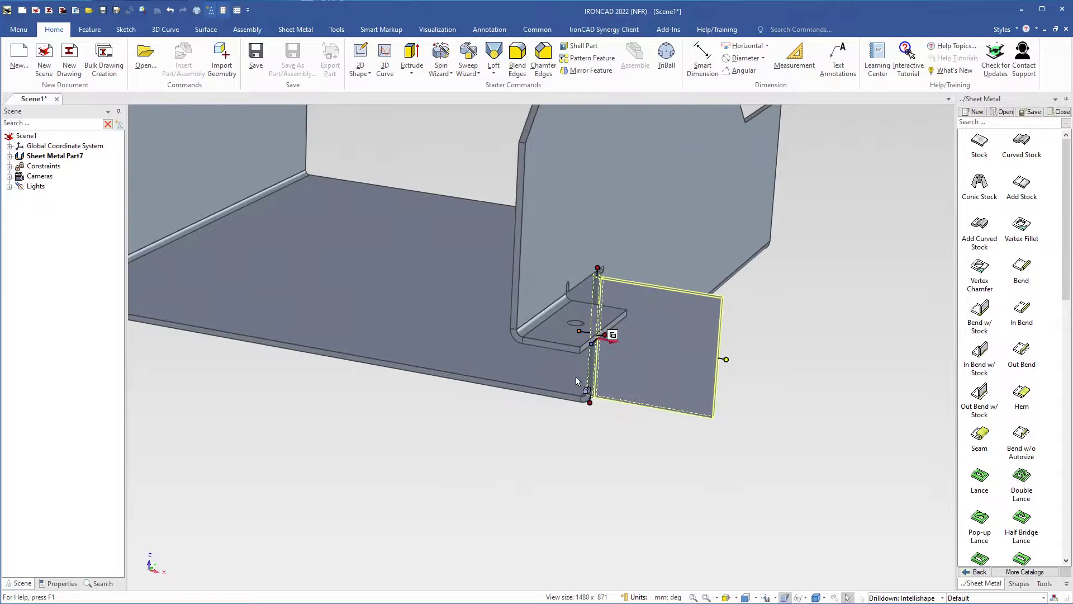
pyautogui.moveTo(575, 376); pyautogui.dragTo(538, 410, button='middle')
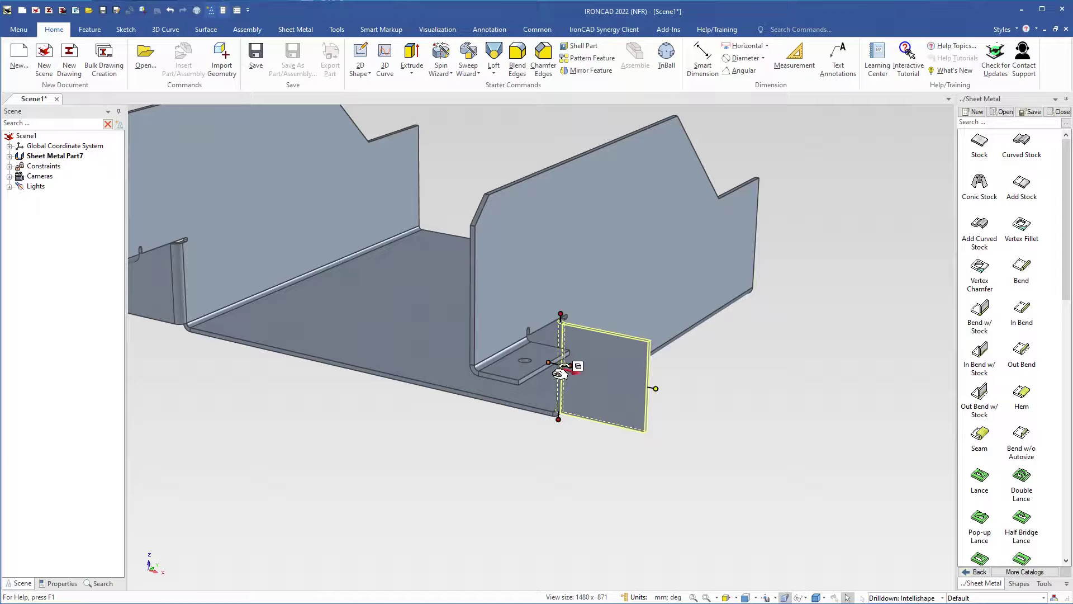
pyautogui.moveTo(559, 373)
pyautogui.mouseDown()
pyautogui.moveTo(567, 366)
pyautogui.moveTo(558, 382)
pyautogui.mouseUp()
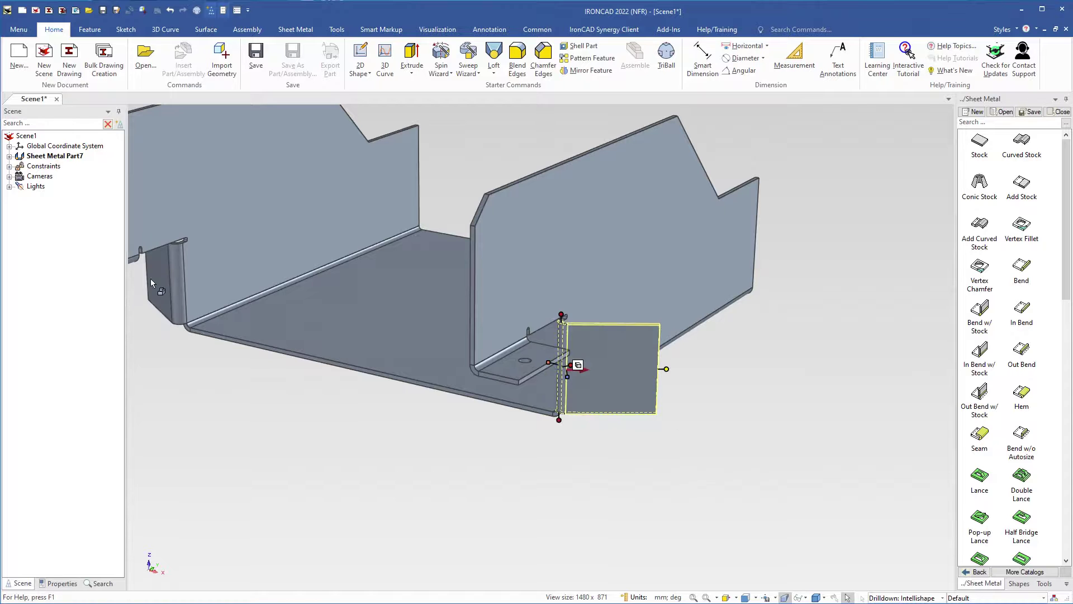
pyautogui.rightClick(568, 378)
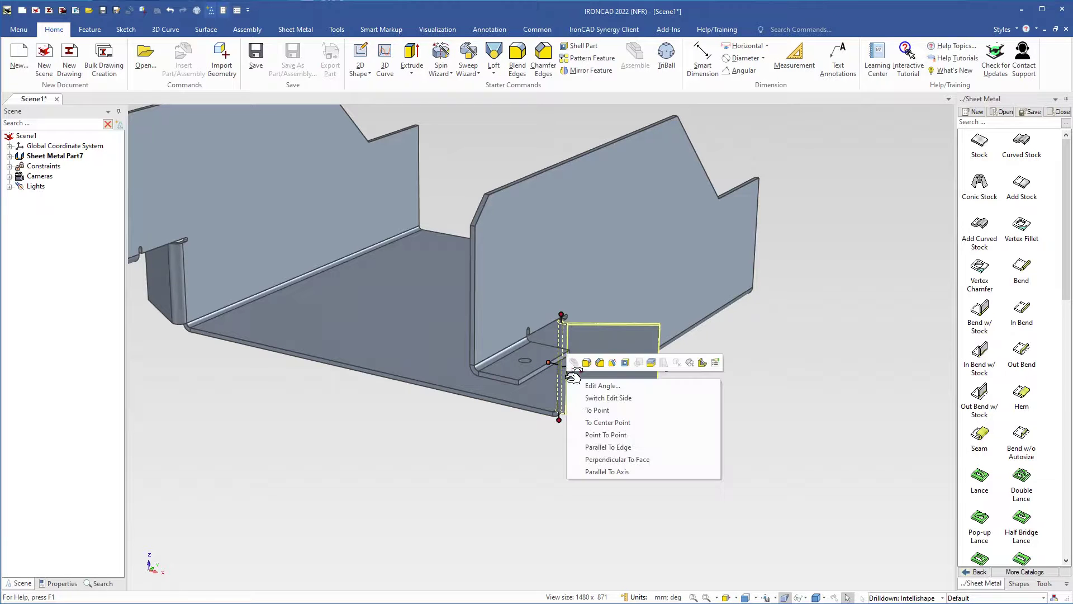
pyautogui.click(594, 387)
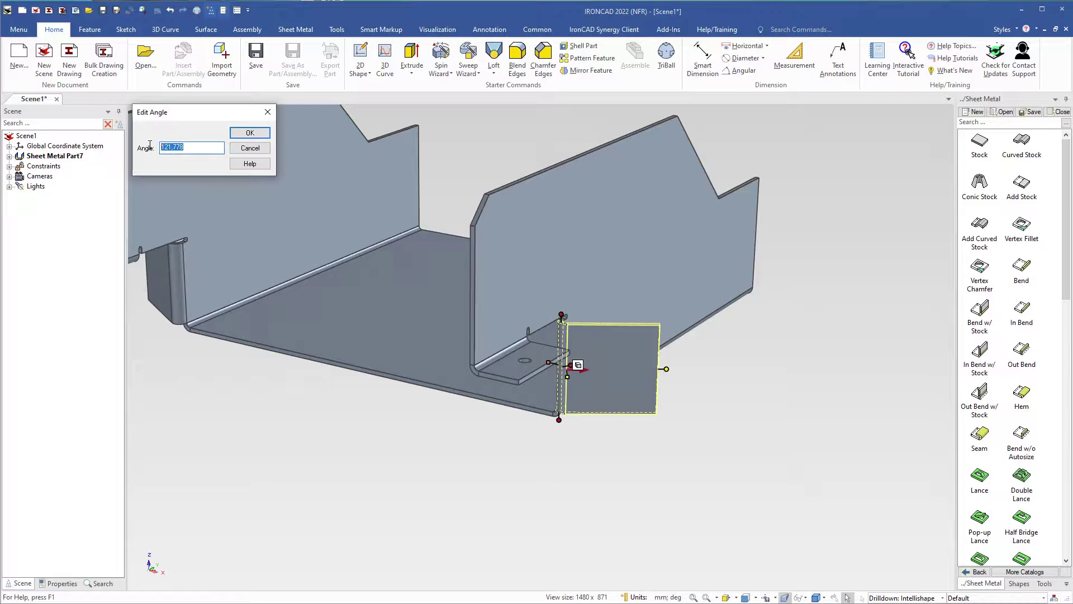
pyautogui.write('90')
pyautogui.press('Return')
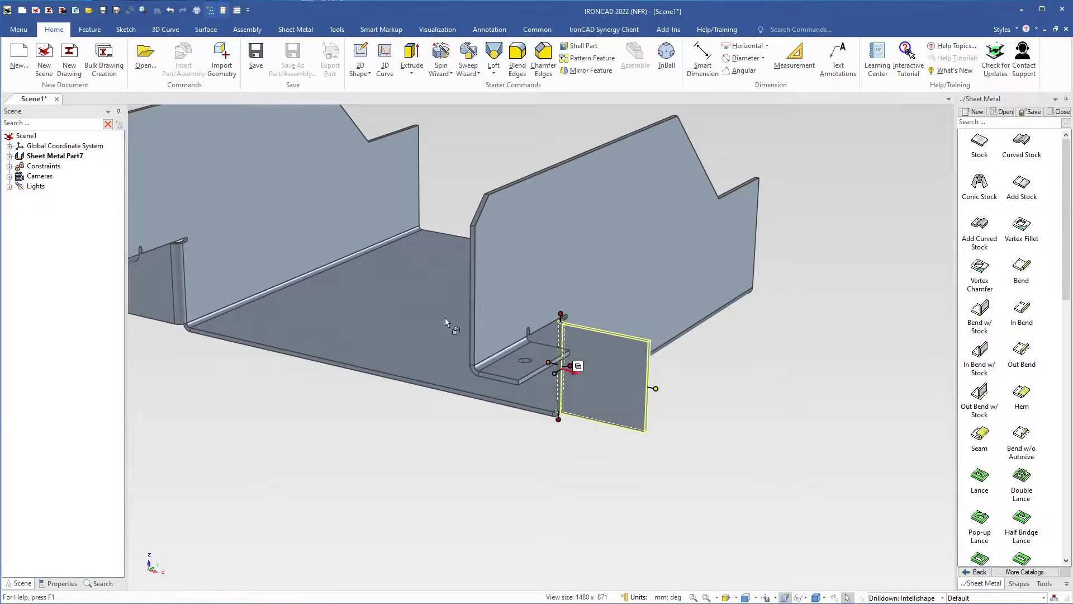
# Shorten the vertical tab's bend stock length to about half and deselect the bend.
pyautogui.doubleClick(656, 387)
pyautogui.doubleClick(364, 238)
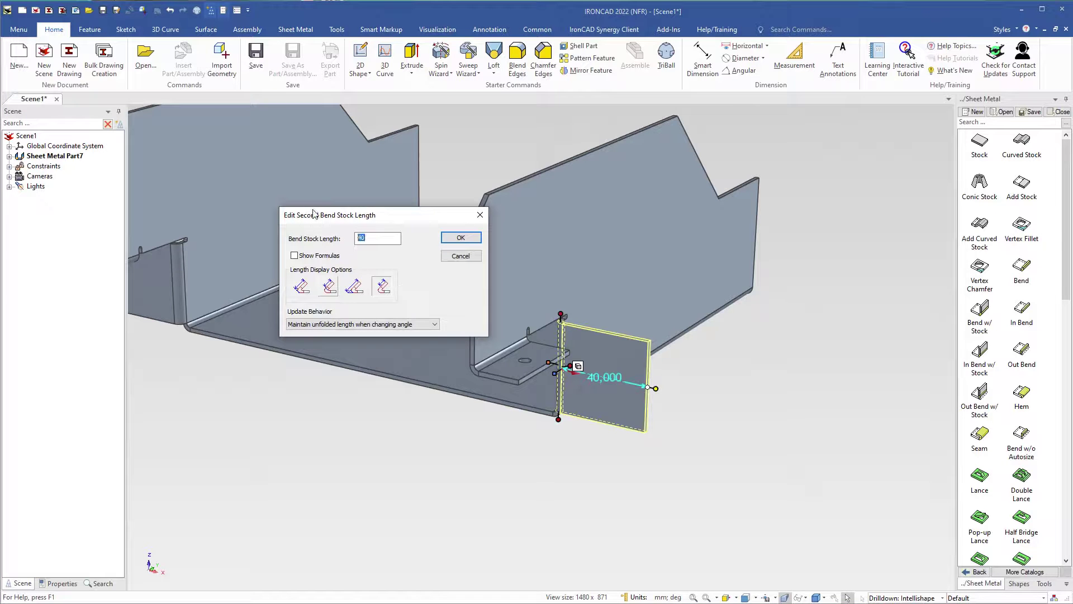
pyautogui.press('Return')
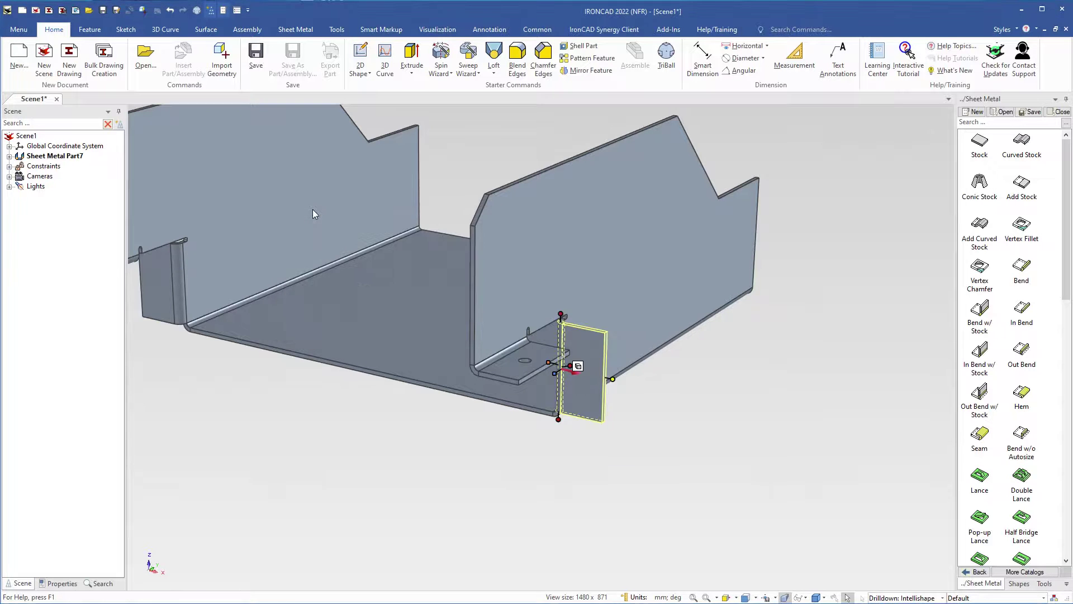
pyautogui.click(574, 428)
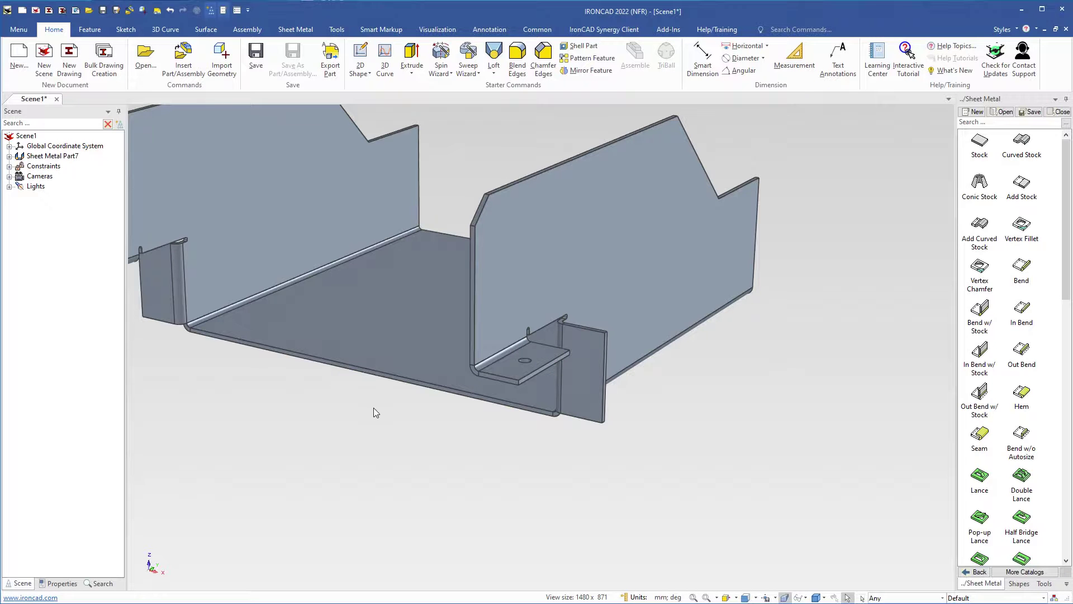
# Add a bend along the base plate's front edge and flip its direction so it points downward.
pyautogui.moveTo(373, 408); pyautogui.dragTo(476, 418, button='middle')
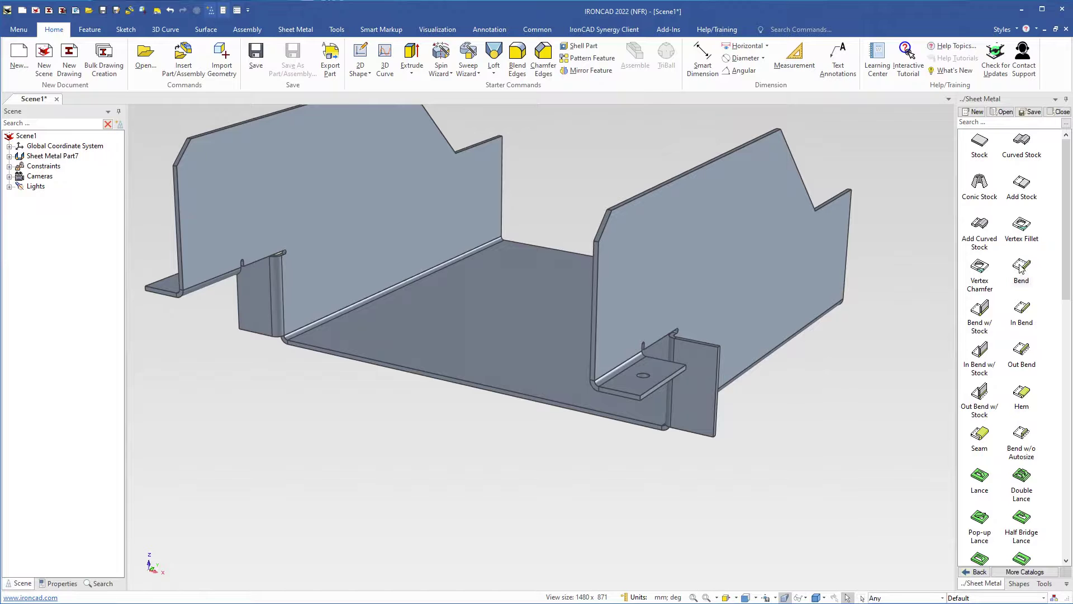
pyautogui.moveTo(981, 297); pyautogui.dragTo(475, 370)
pyautogui.scroll(3, 476, 370)
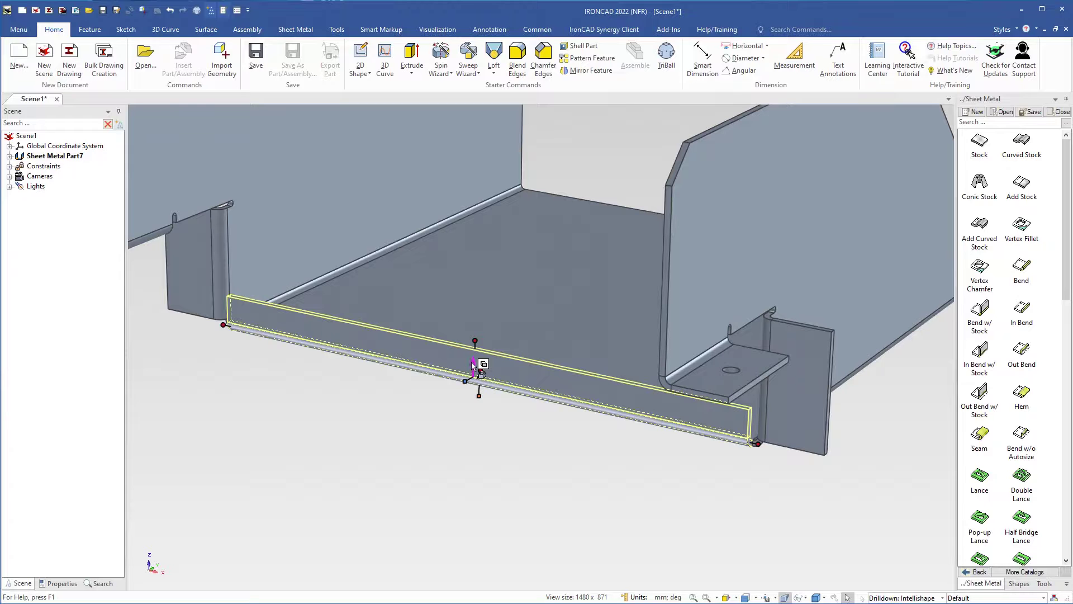
pyautogui.click(473, 366)
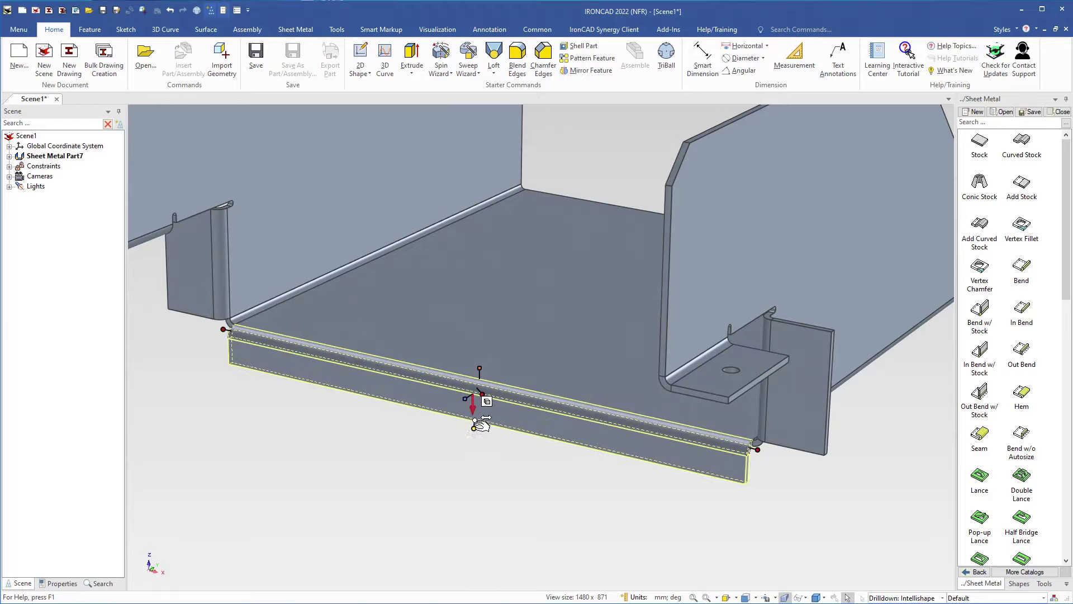
# Set the front bend's stock length to 40 mm and deselect the bend.
pyautogui.click(479, 424)
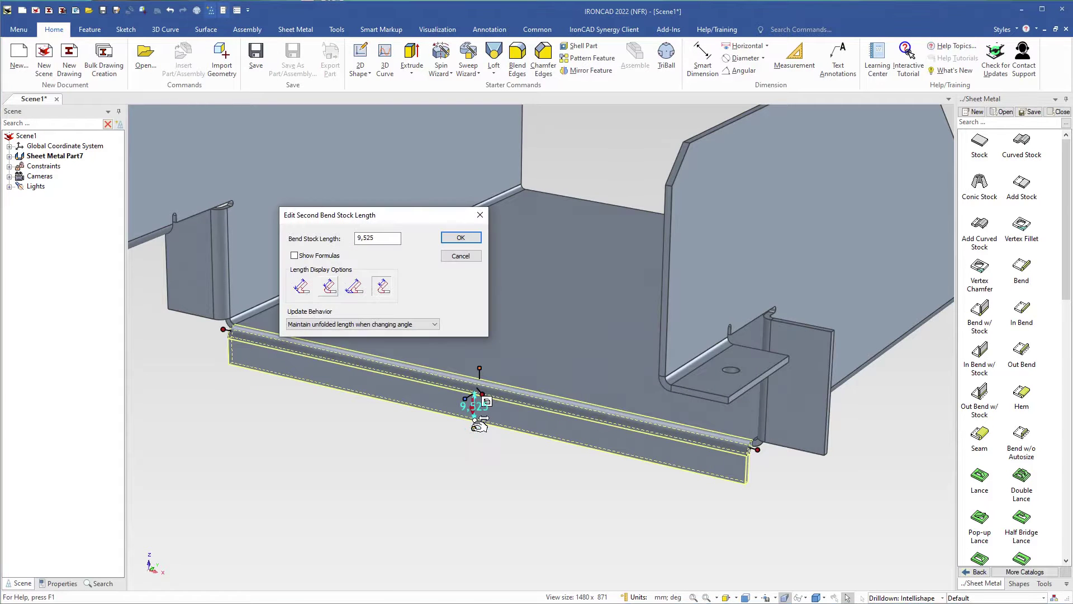
pyautogui.click(328, 287)
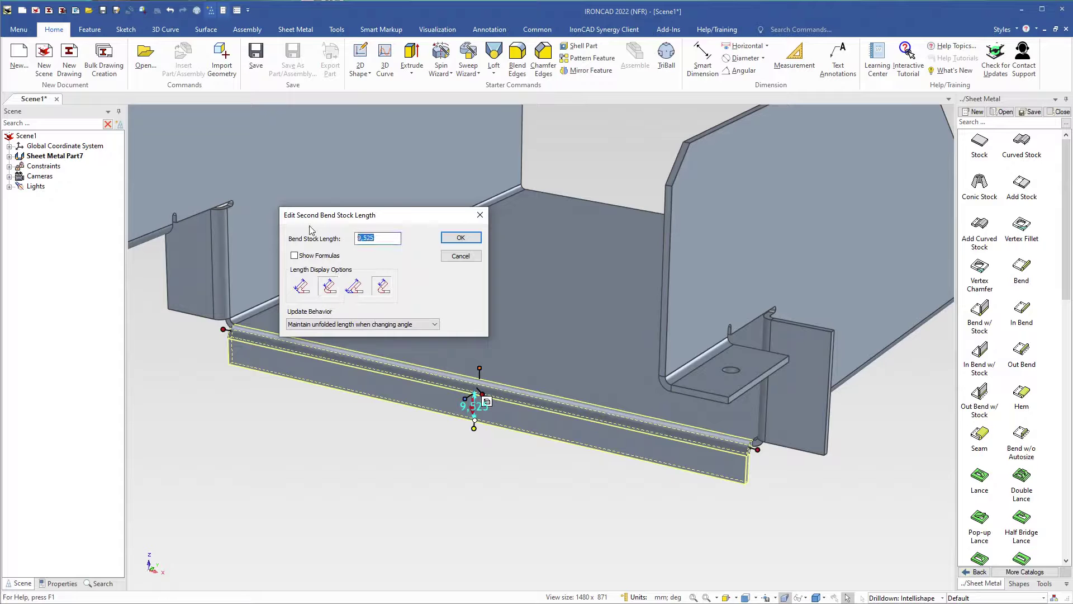
pyautogui.write('40')
pyautogui.press('Return')
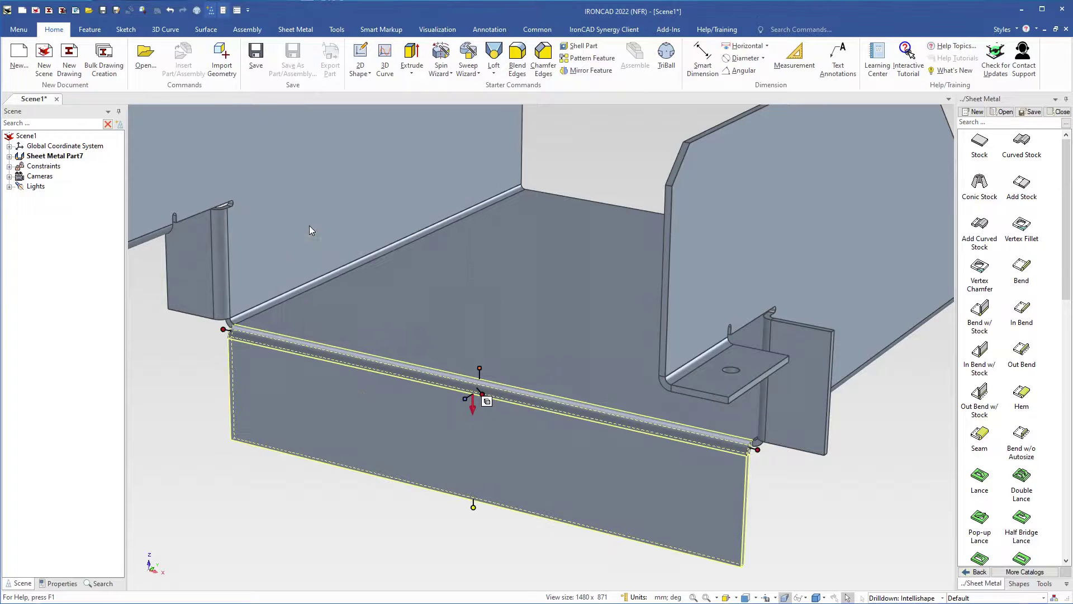
pyautogui.click(353, 476)
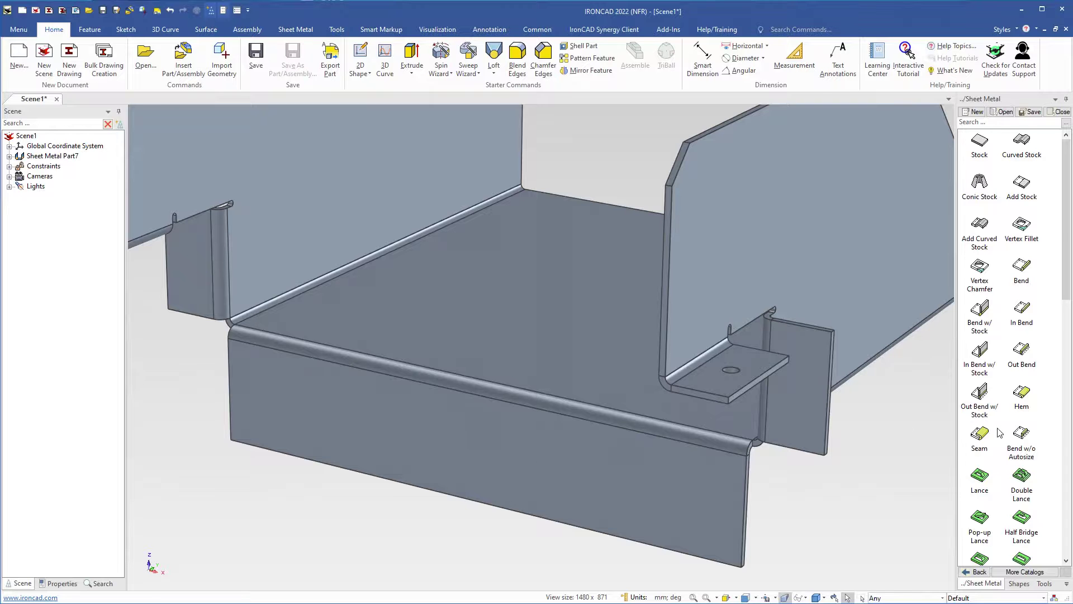
# Place an obround punch midway along the front flange, 100 mm from its side edge and 19 mm below the bend.
pyautogui.scroll(-15, 999, 432)
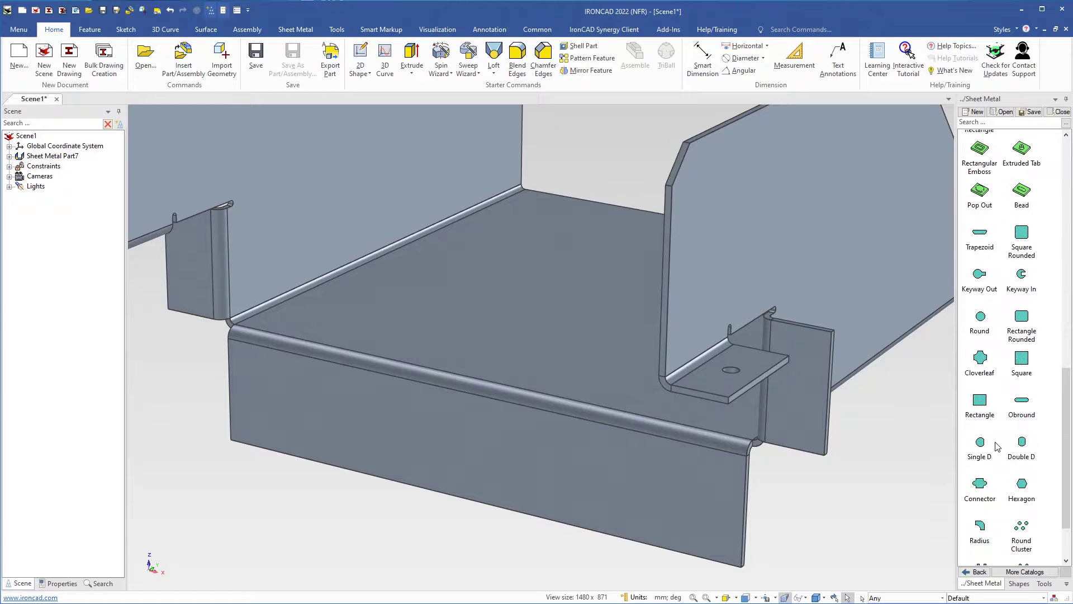
pyautogui.moveTo(1023, 413); pyautogui.dragTo(474, 447)
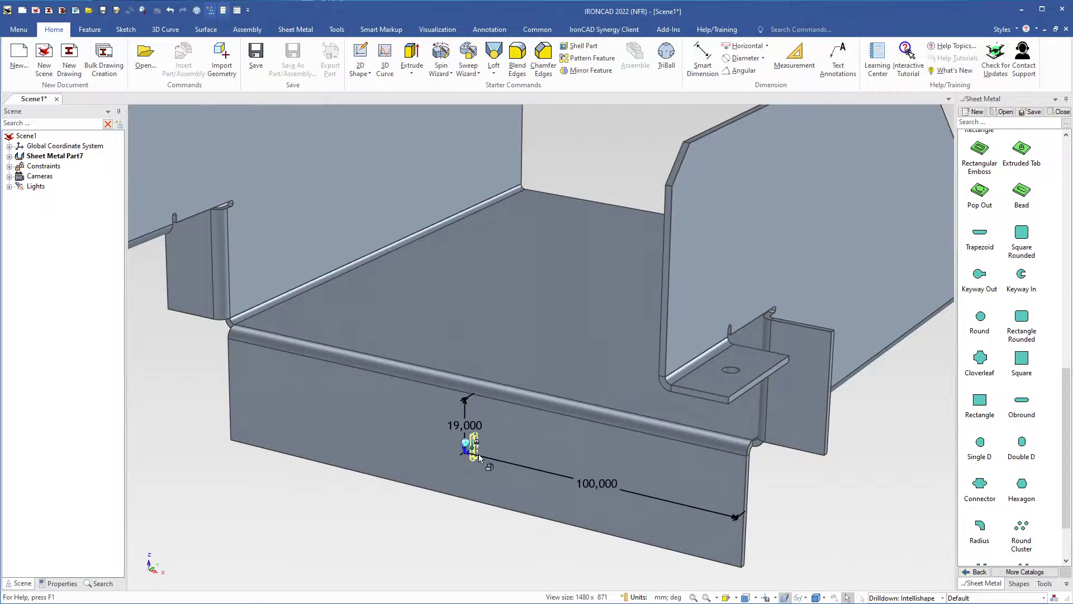
pyautogui.scroll(5, 478, 454)
pyautogui.scroll(3, 499, 399)
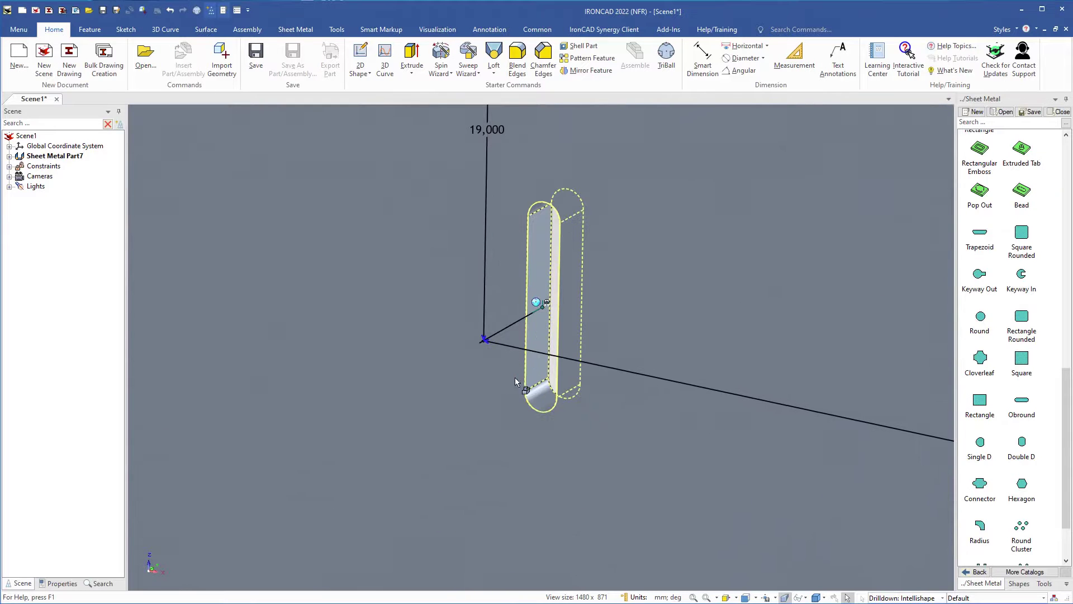
# Give the obround punch a custom length of 25 mm and width of 6 mm in its tooling properties.
pyautogui.rightClick(537, 333)
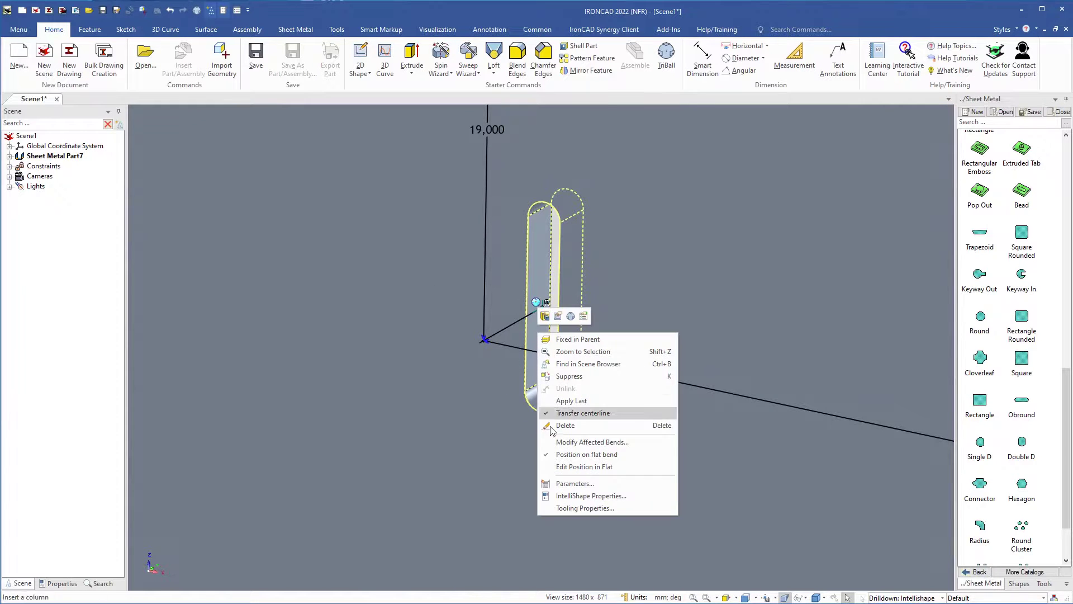
pyautogui.click(573, 508)
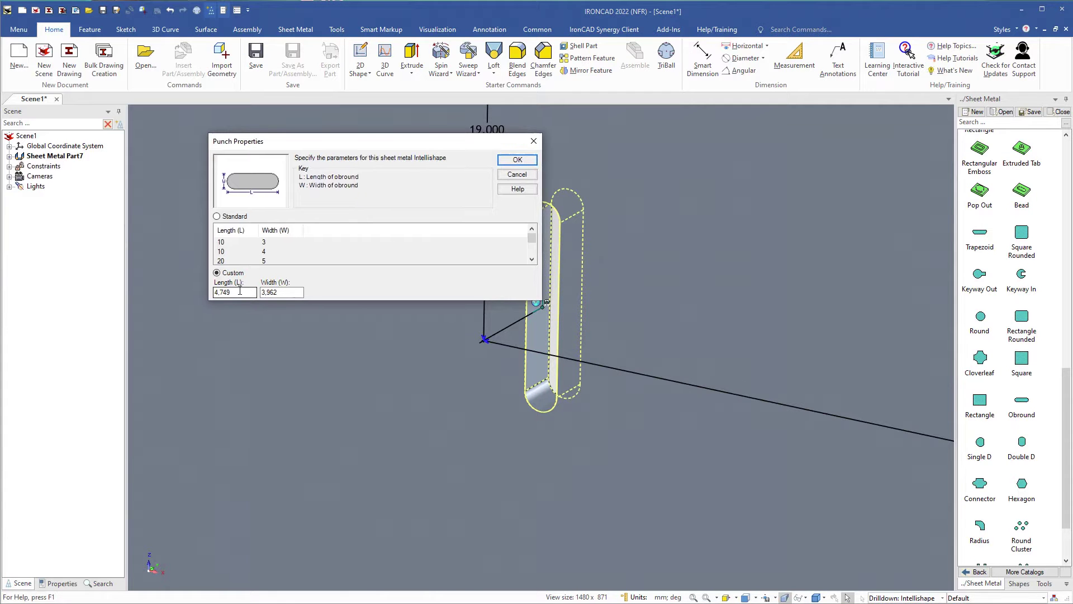
pyautogui.moveTo(246, 292); pyautogui.dragTo(187, 280)
pyautogui.write('25')
pyautogui.press('Tab')
pyautogui.write('6')
pyautogui.click(516, 160)
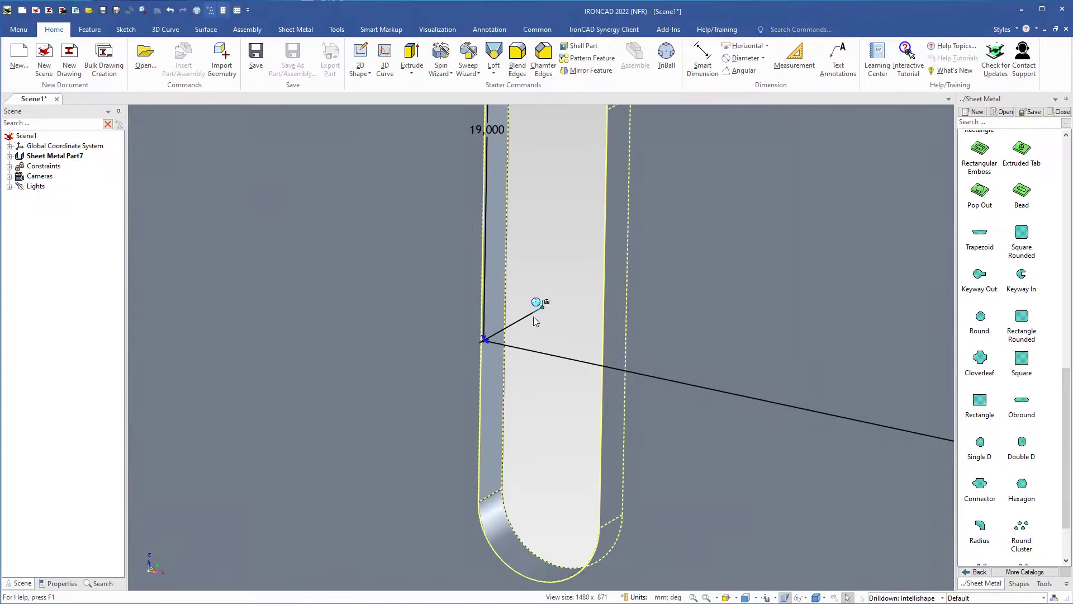
# Rotate the obround slot 90° with the TriBall about the axis normal to the front flange, and deselect it.
pyautogui.press('F10')
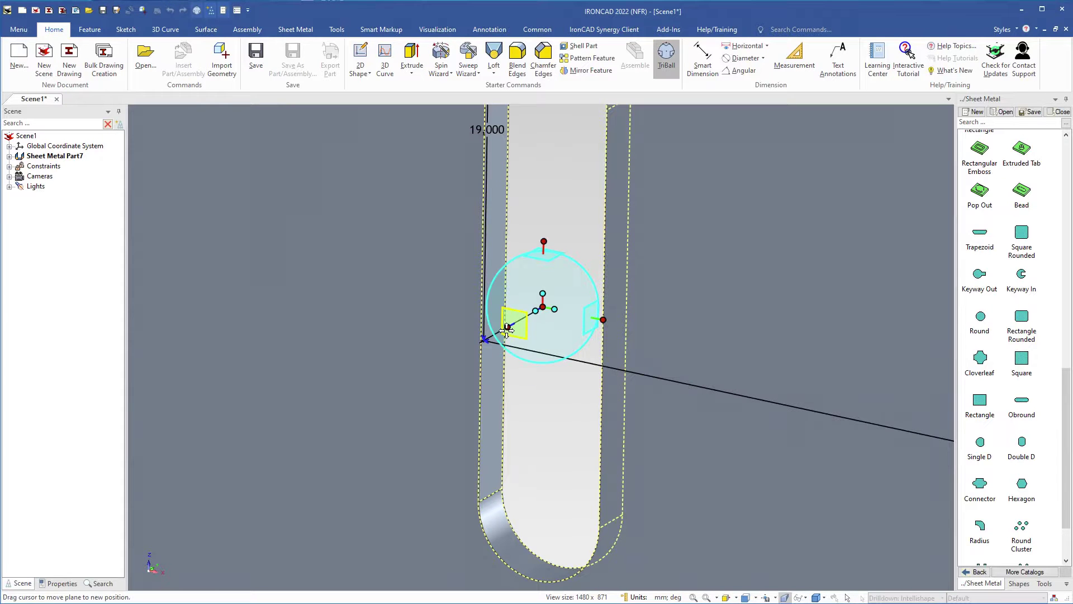
pyautogui.click(513, 328)
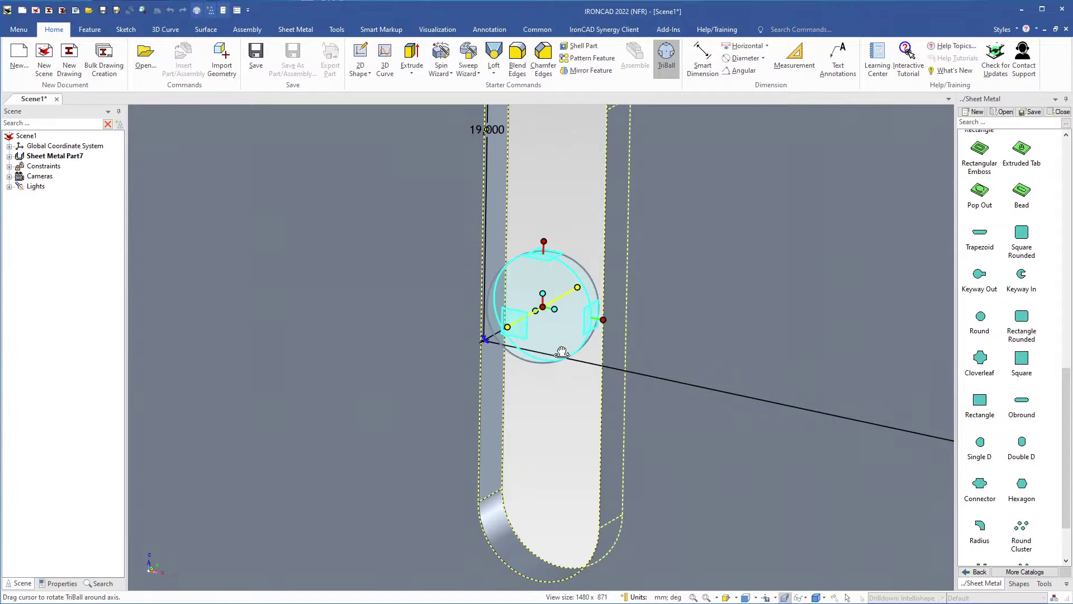
pyautogui.moveTo(566, 346); pyautogui.dragTo(558, 273)
pyautogui.write('90')
pyautogui.press('Return')
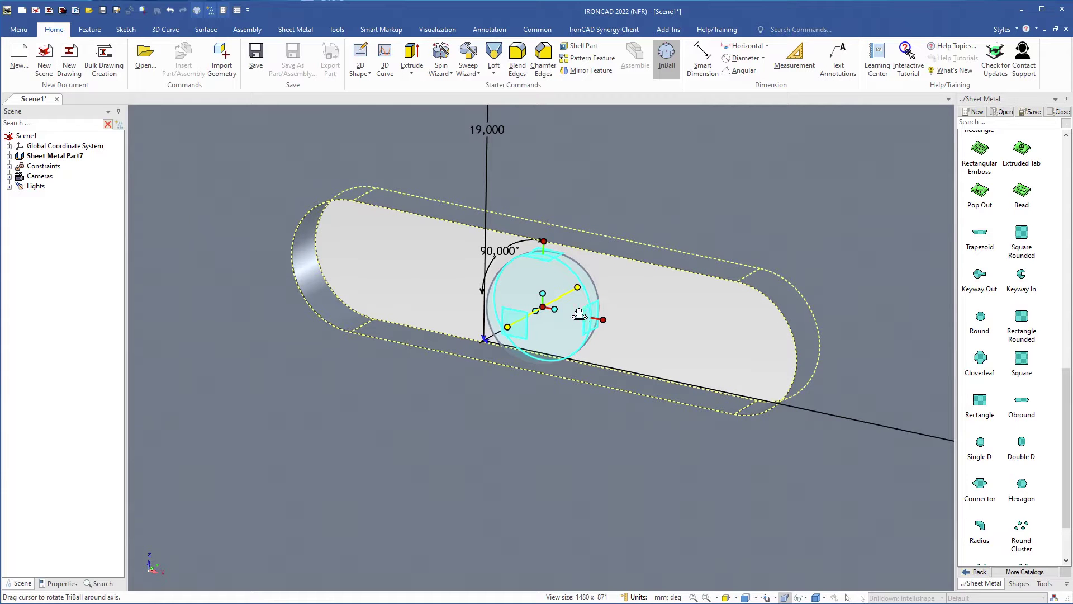
pyautogui.scroll(-5, 578, 307)
pyautogui.click(518, 439)
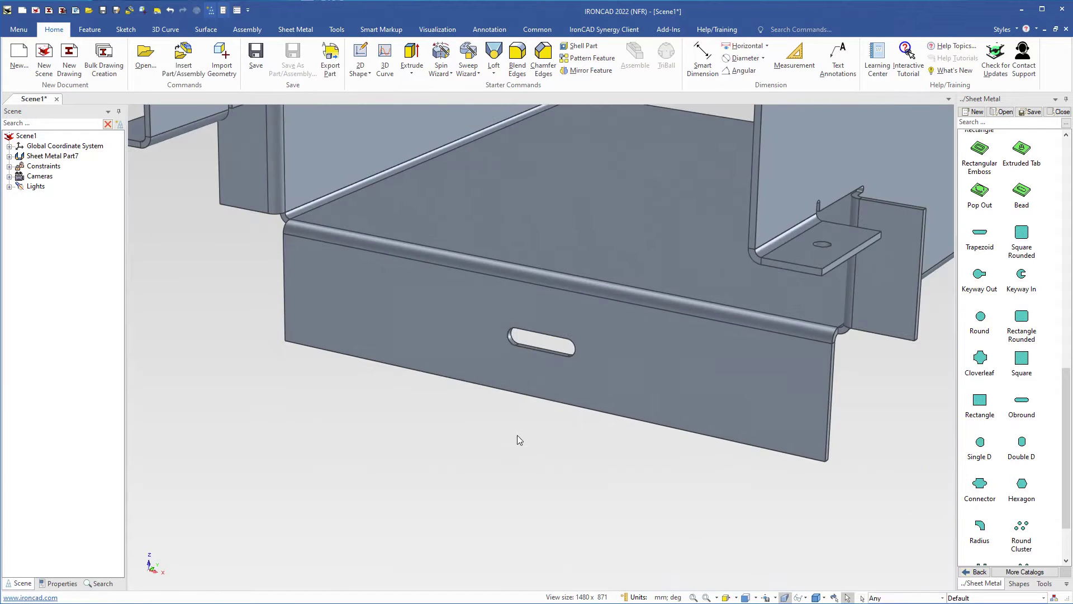
# Start saving the scene and create a folder named Sheet Metal inside Training Course Files.
pyautogui.press('F8')
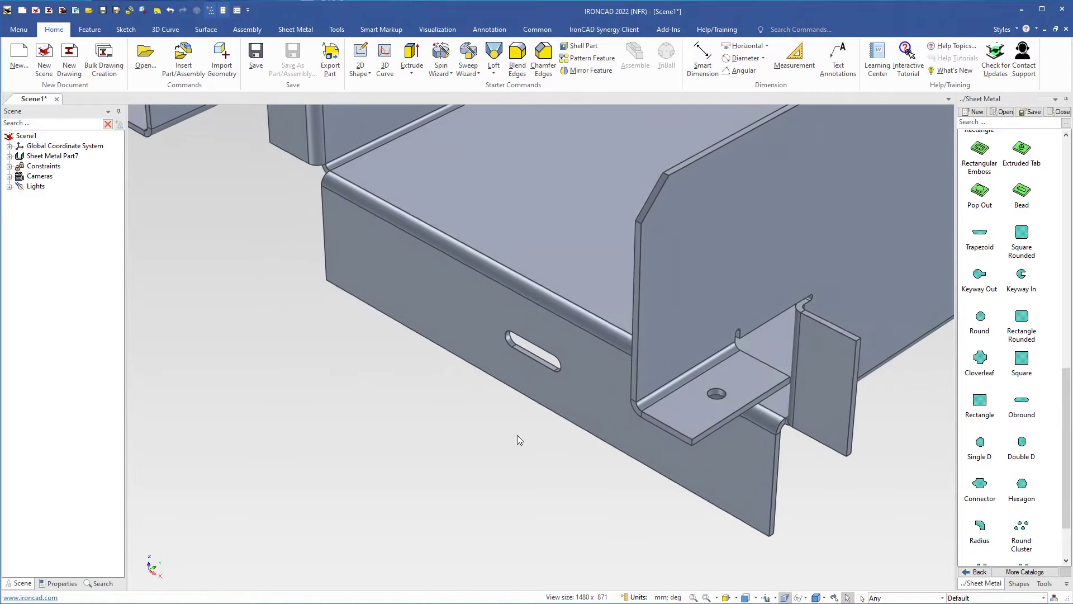
pyautogui.scroll(-1, 518, 435)
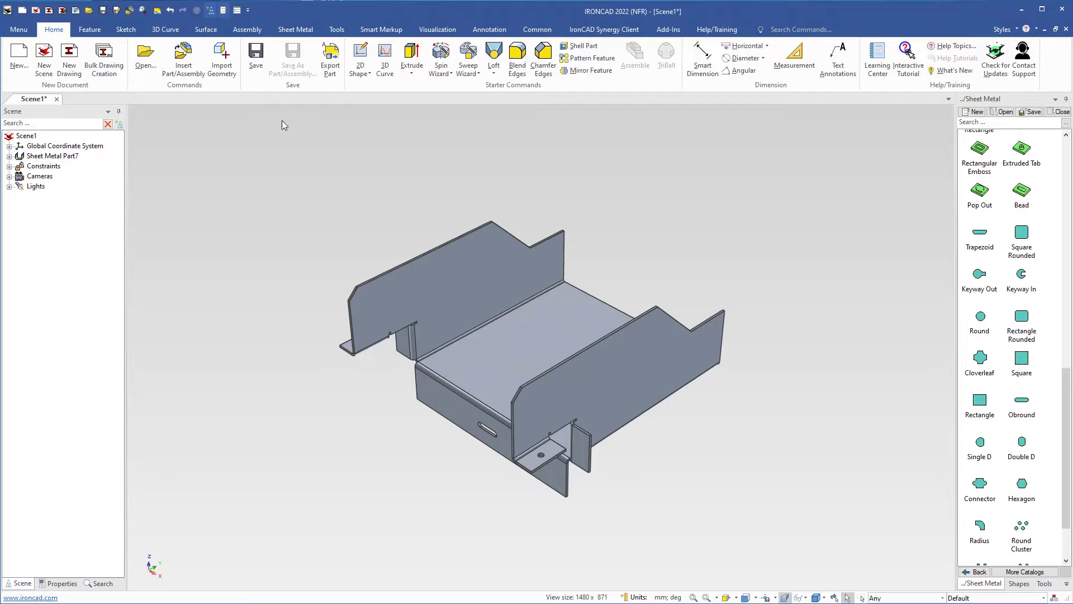
pyautogui.click(256, 56)
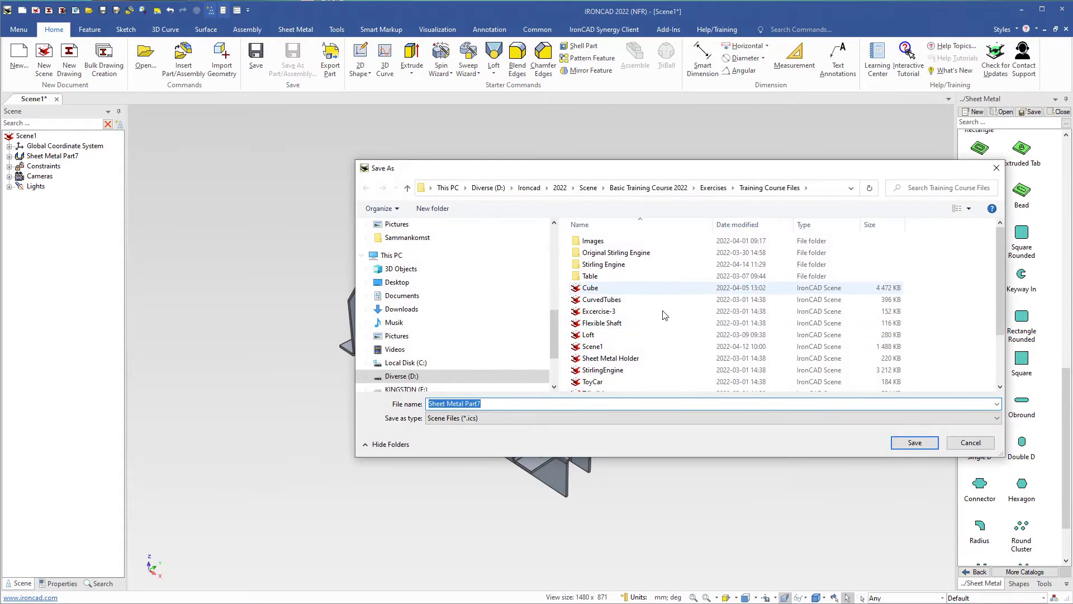
pyautogui.rightClick(640, 335)
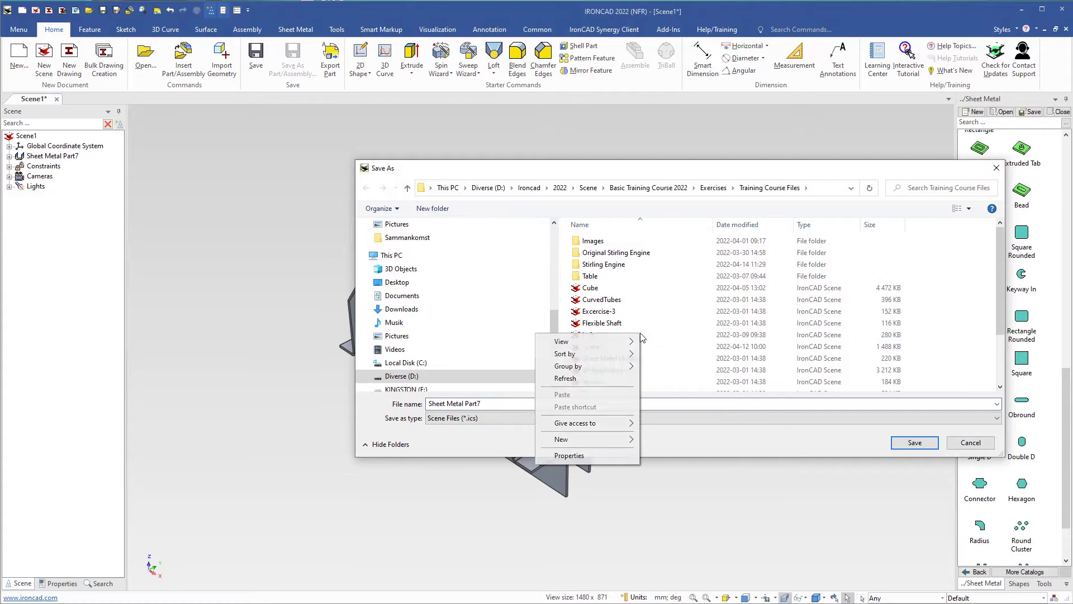
pyautogui.moveTo(621, 439)
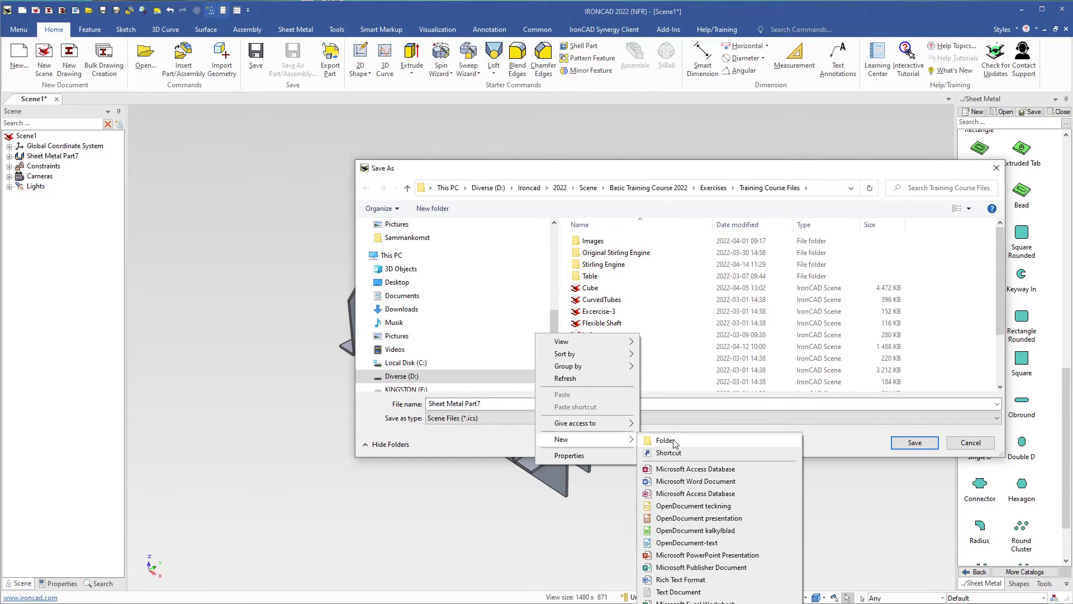
pyautogui.click(663, 441)
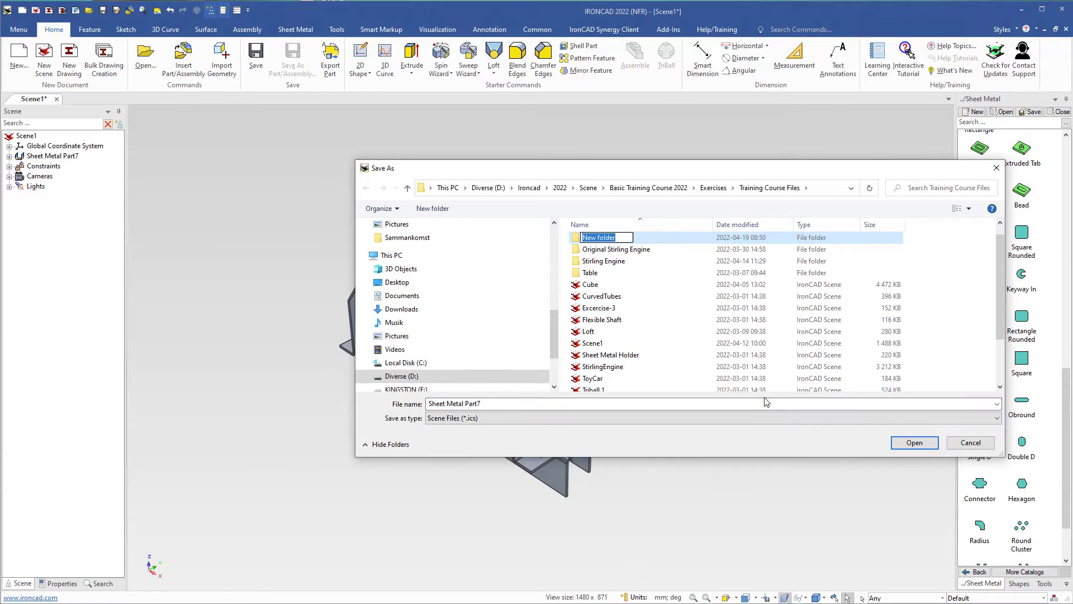
pyautogui.write('Sheet Metal')
pyautogui.press('Return')
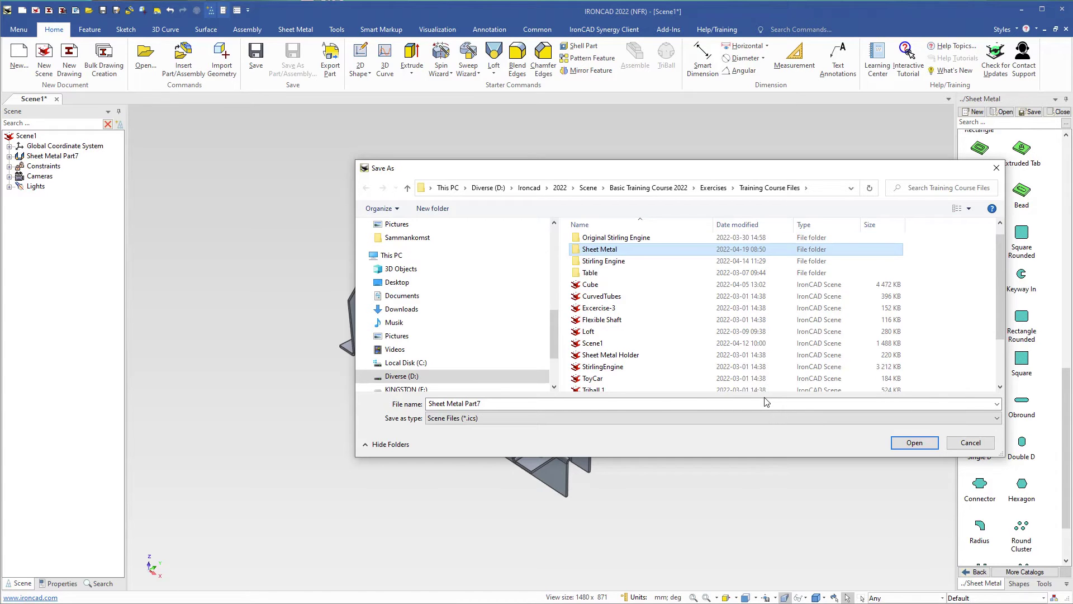
# Save the scene in the Sheet Metal folder under the file name Sheet Metal Holder.
pyautogui.doubleClick(579, 250)
pyautogui.click(507, 405)
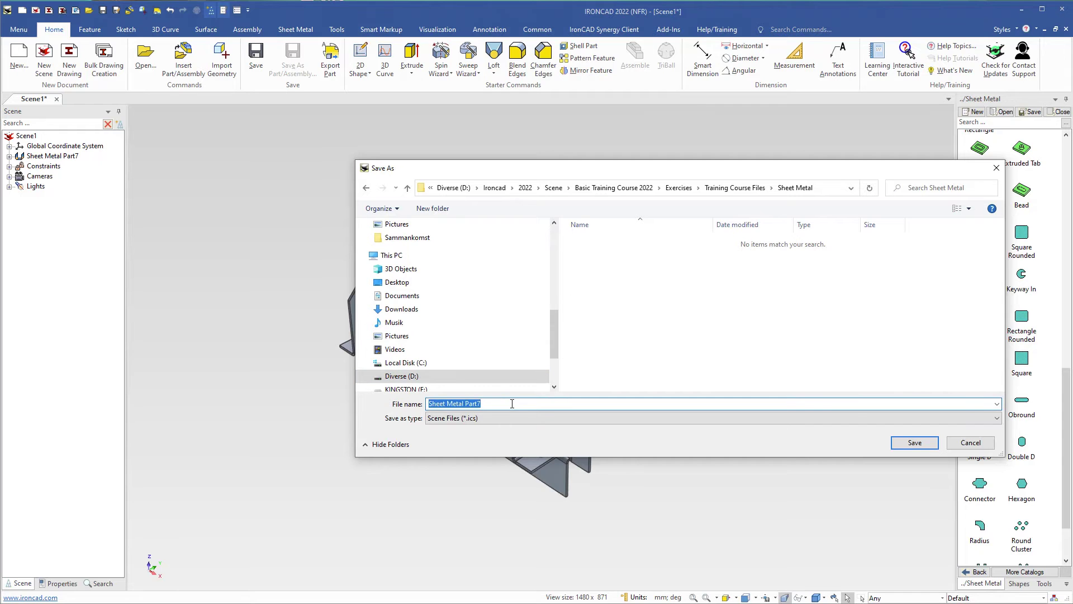
pyautogui.click(512, 403)
pyautogui.write('Holder')
pyautogui.press('Return')
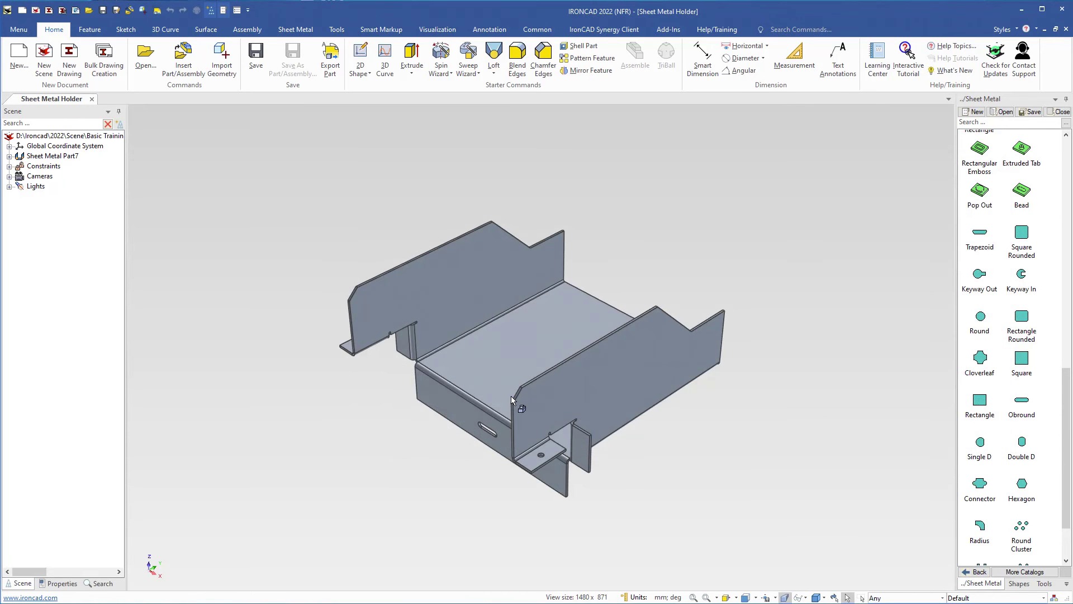